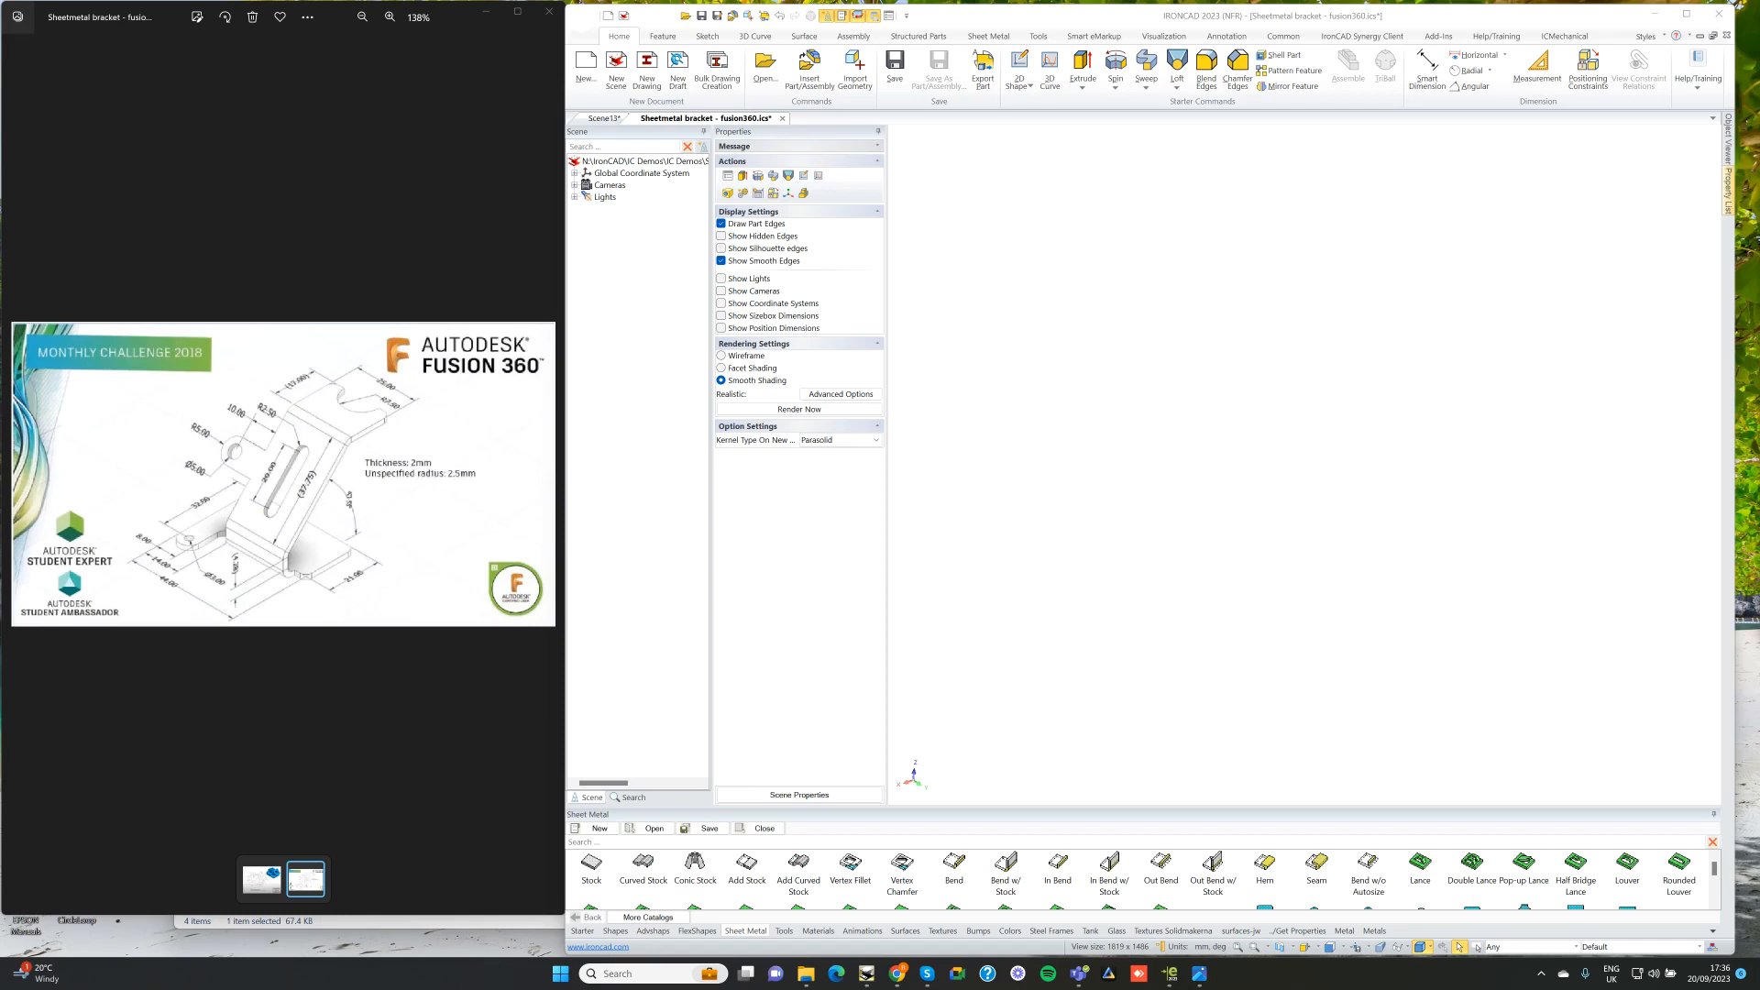
# Step: Switch to the browser to view the IRONCAD vs Fusion 360 Lesson 16 page, and move its window off the modelling area
pyautogui.click(896, 974)
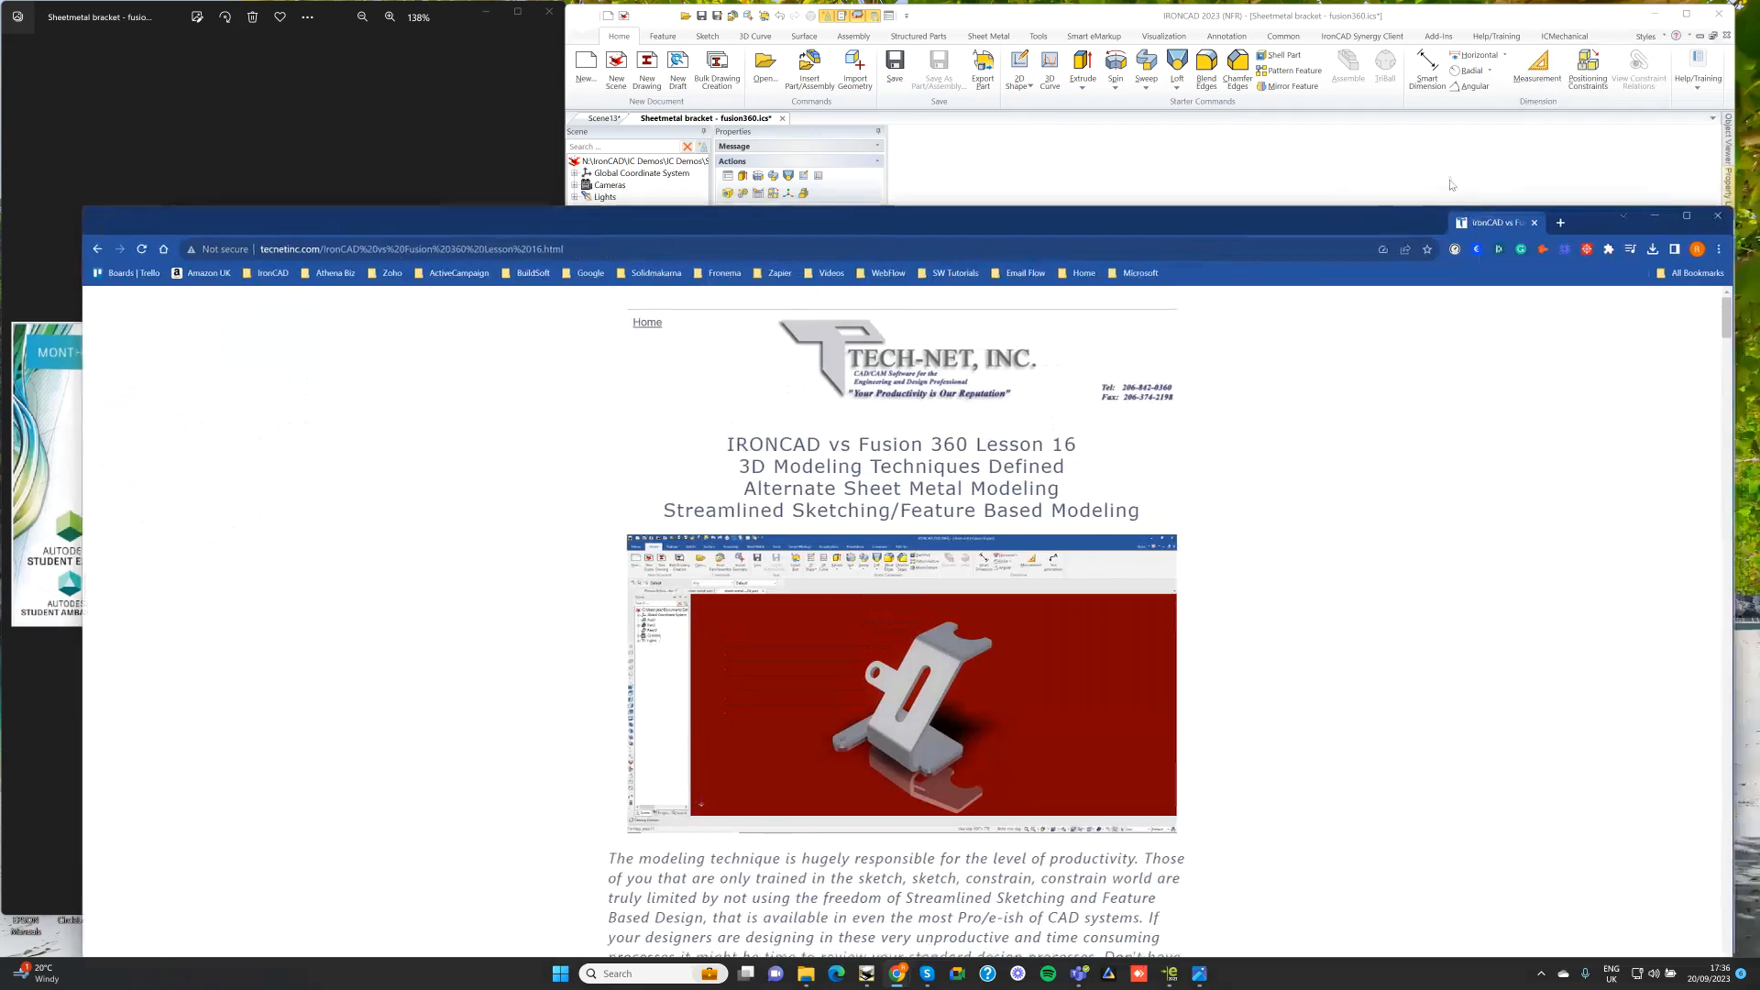
pyautogui.moveTo(1450, 180); pyautogui.dragTo(1436, 113)
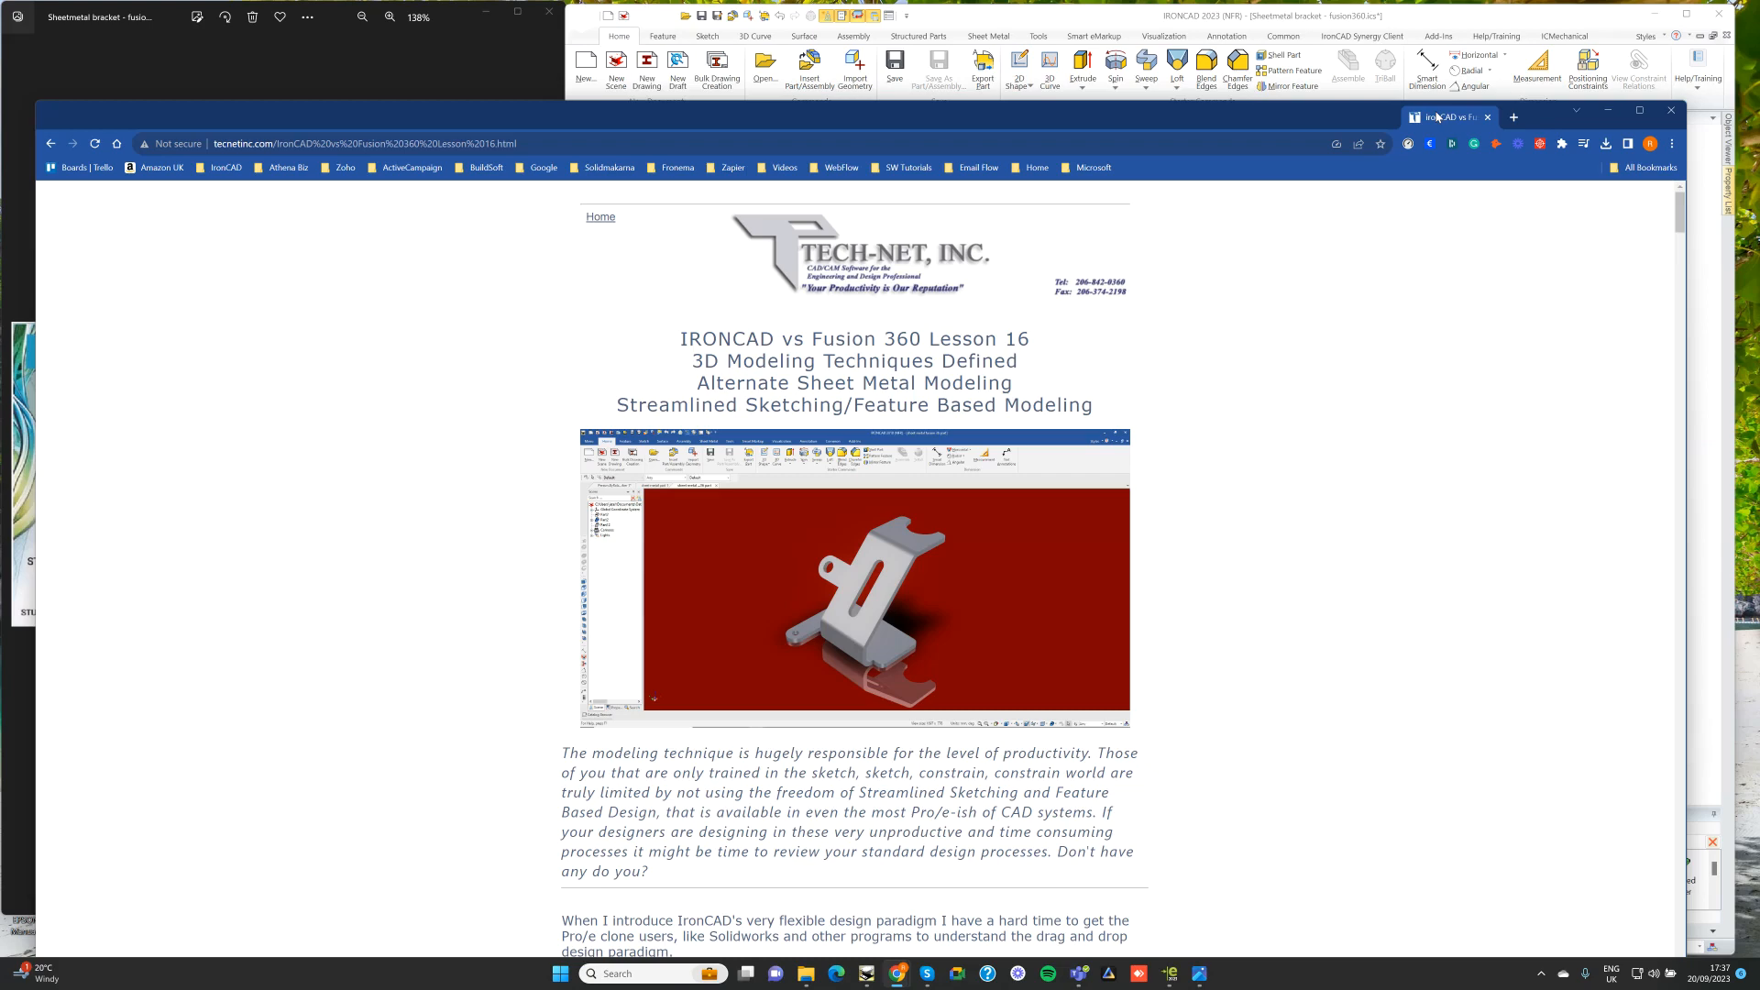
pyautogui.moveTo(1438, 117); pyautogui.dragTo(1759, 163)
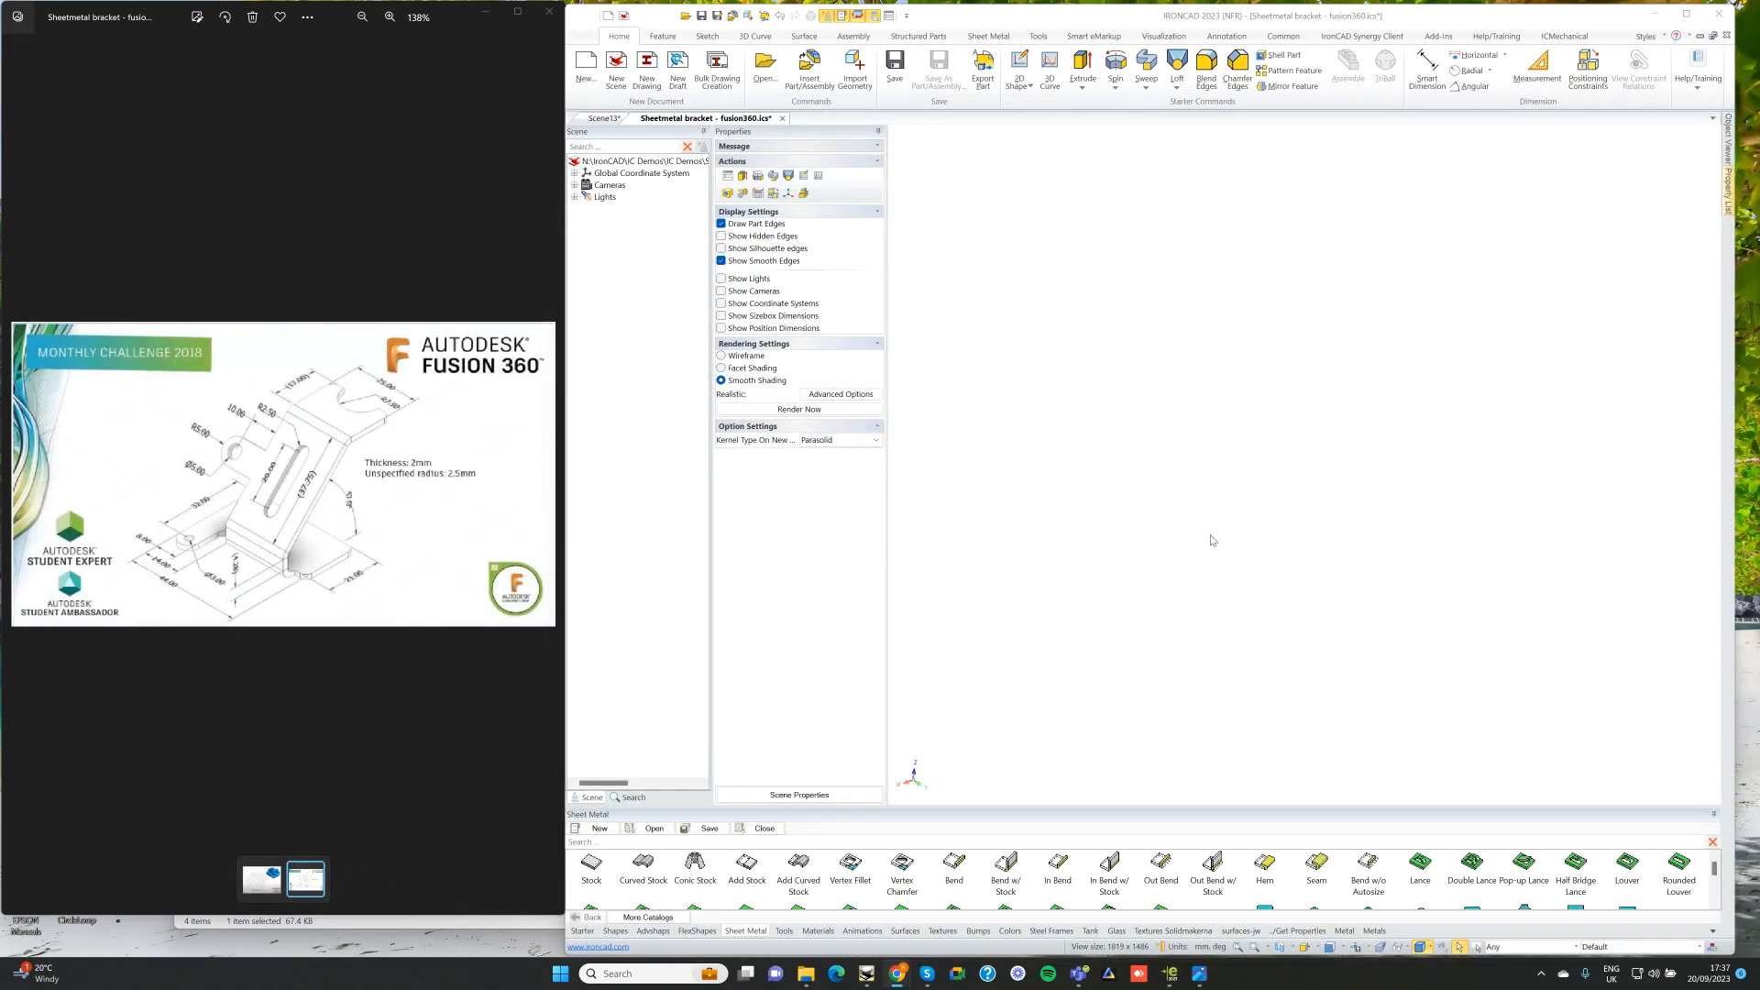
# Step: Place a flat sheet metal stock in the empty scene using the 2 mm thick Hot Rolled Steel - 02 material
pyautogui.moveTo(592, 864); pyautogui.dragTo(1240, 519)
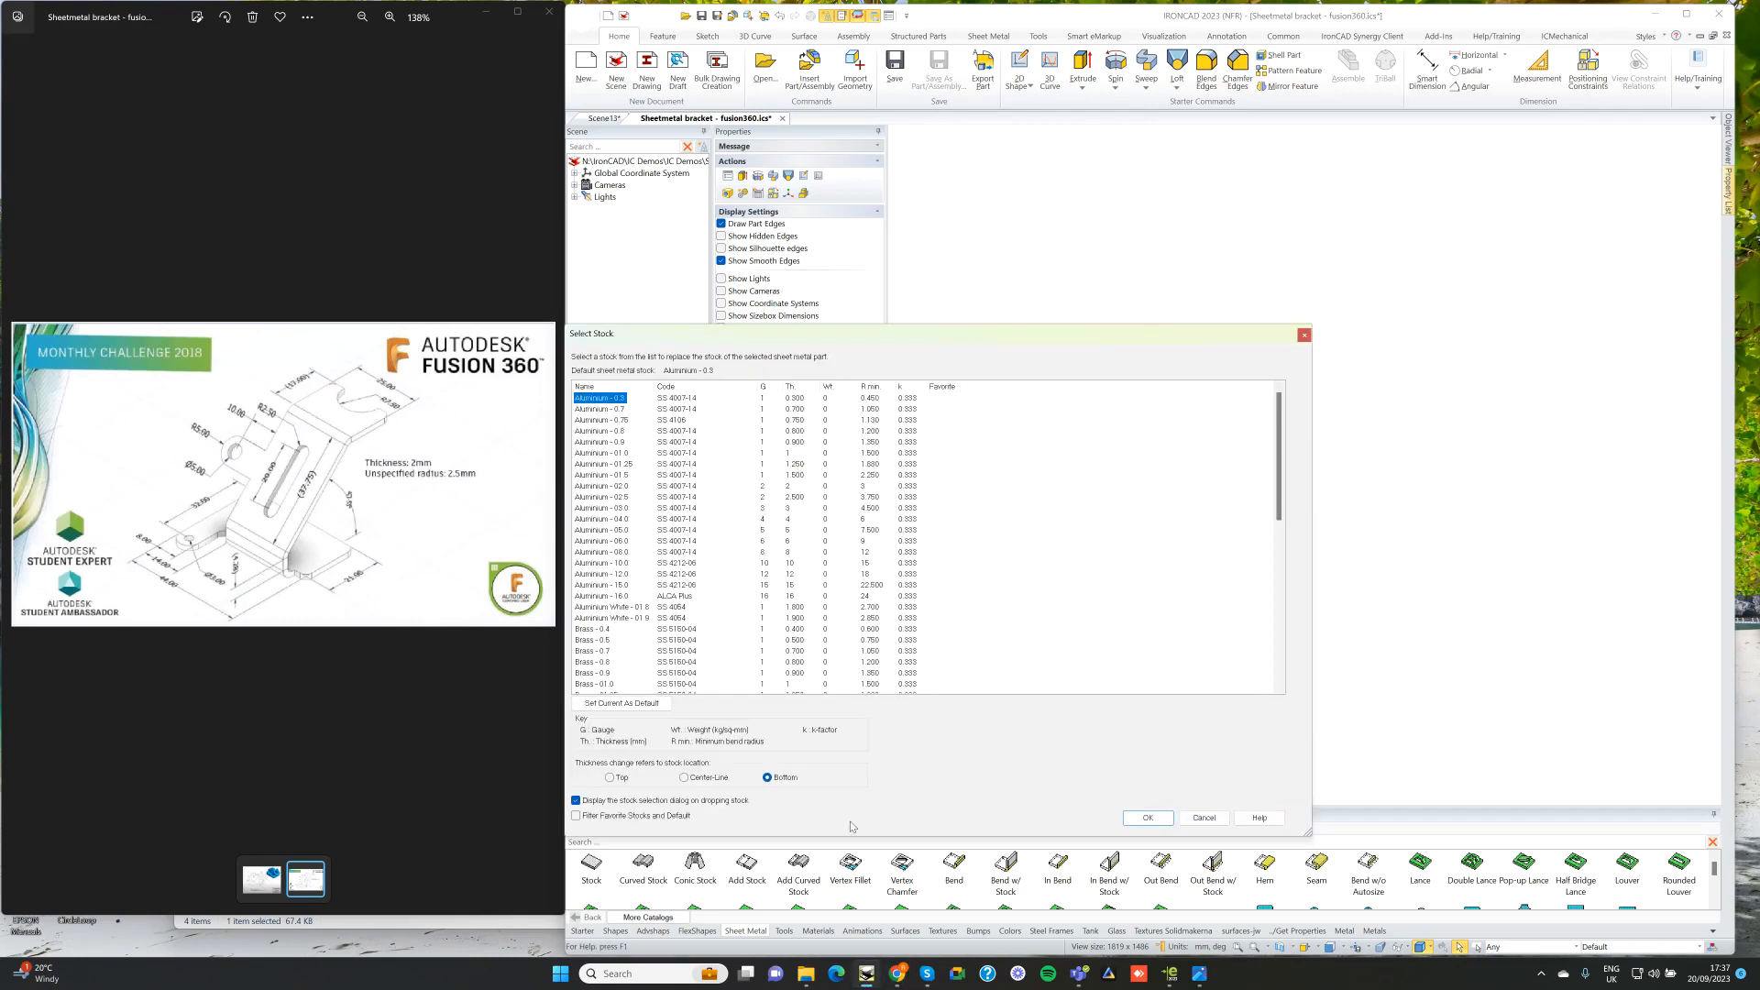
pyautogui.scroll(-10, 658, 616)
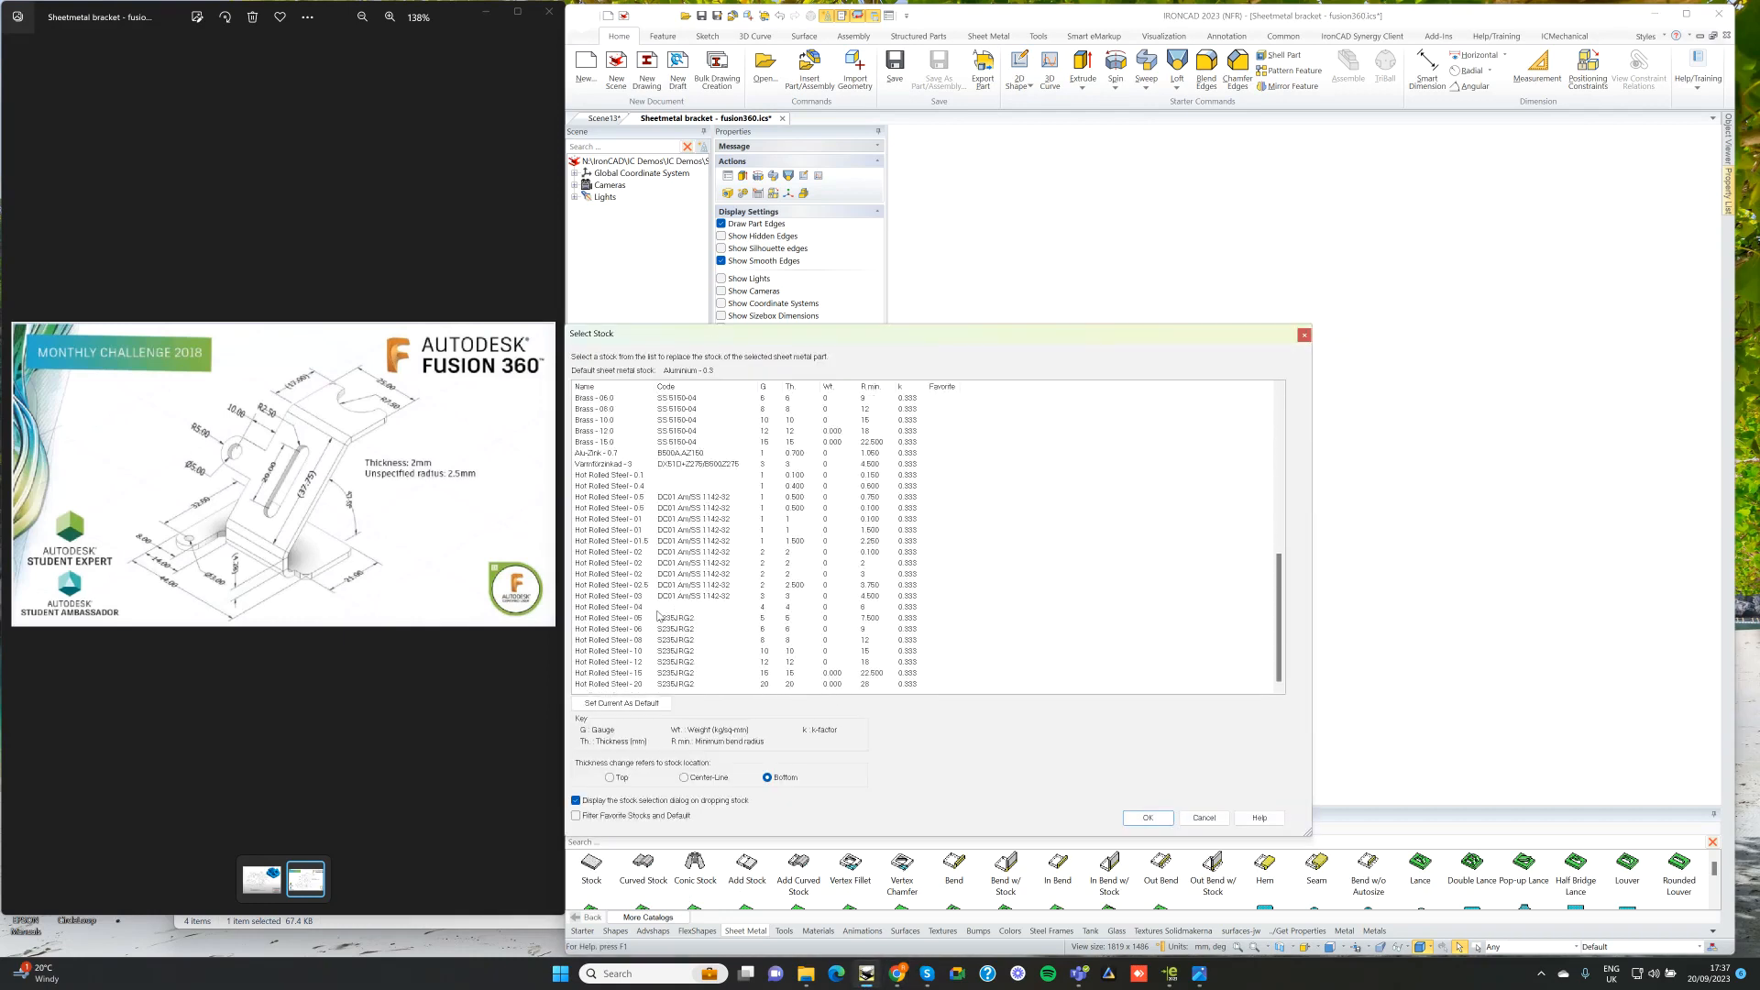
pyautogui.doubleClick(596, 576)
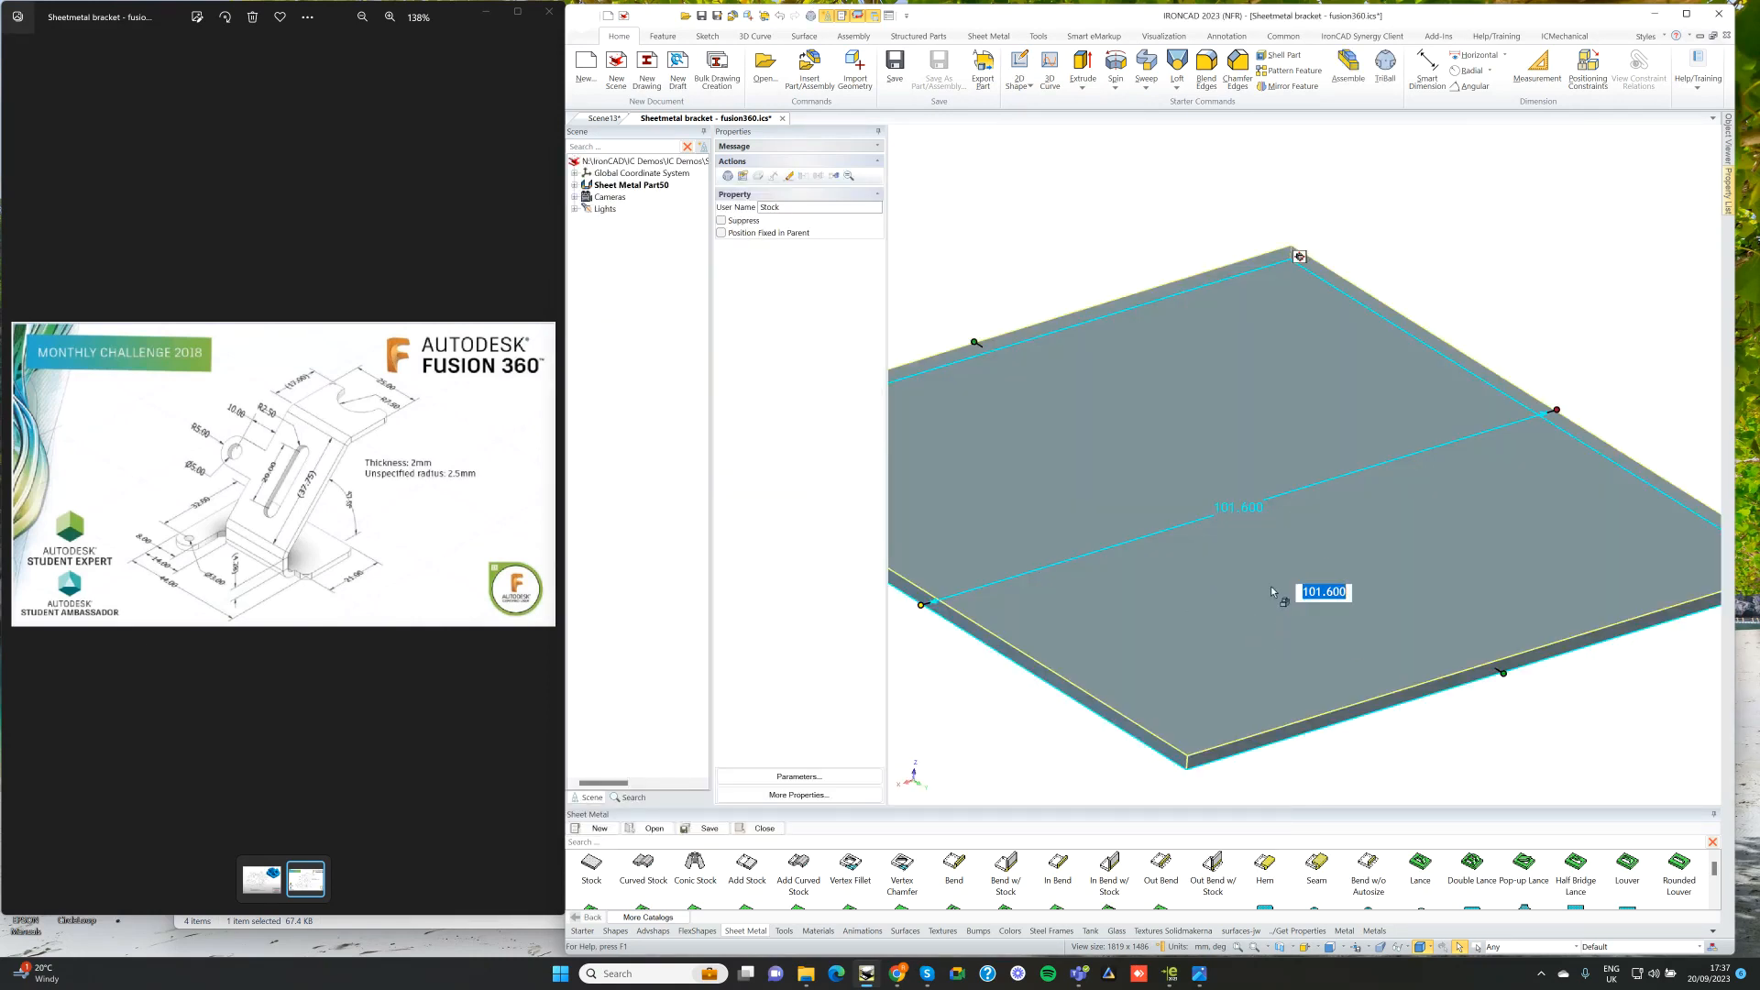
# Step: Size the flat stock plate to 20 mm wide and 44 mm long
pyautogui.scroll(-3, 1271, 586)
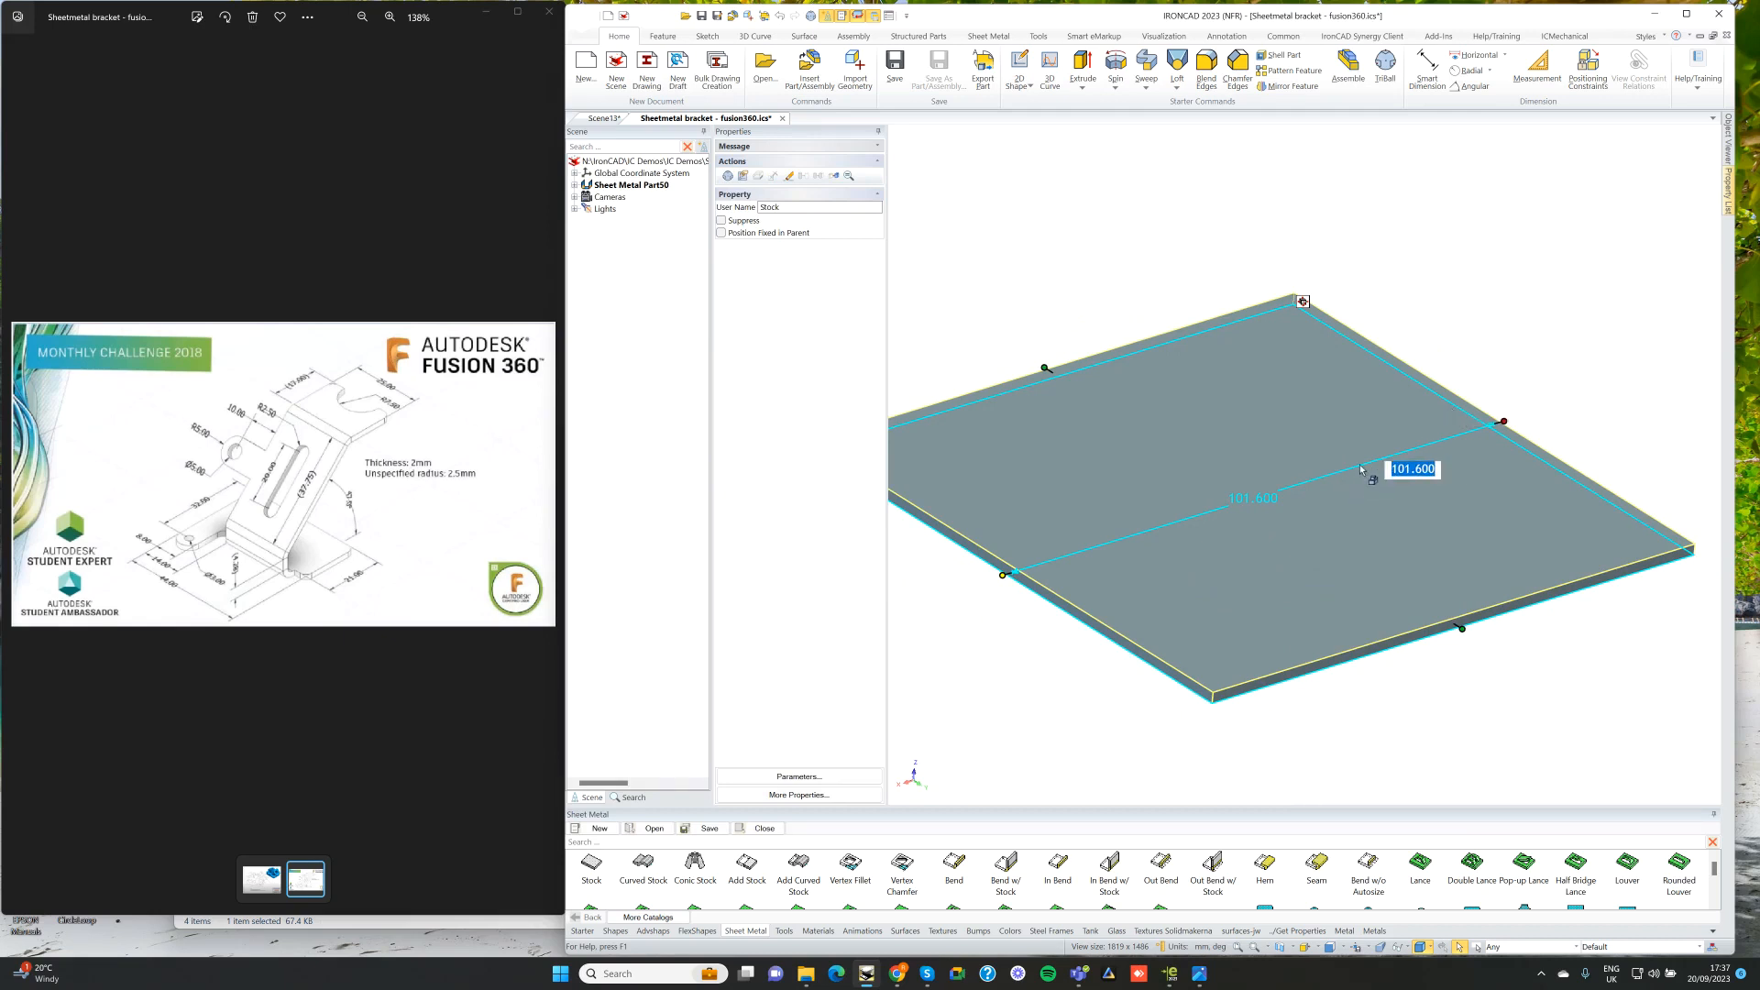
pyautogui.write('20')
pyautogui.press('Return')
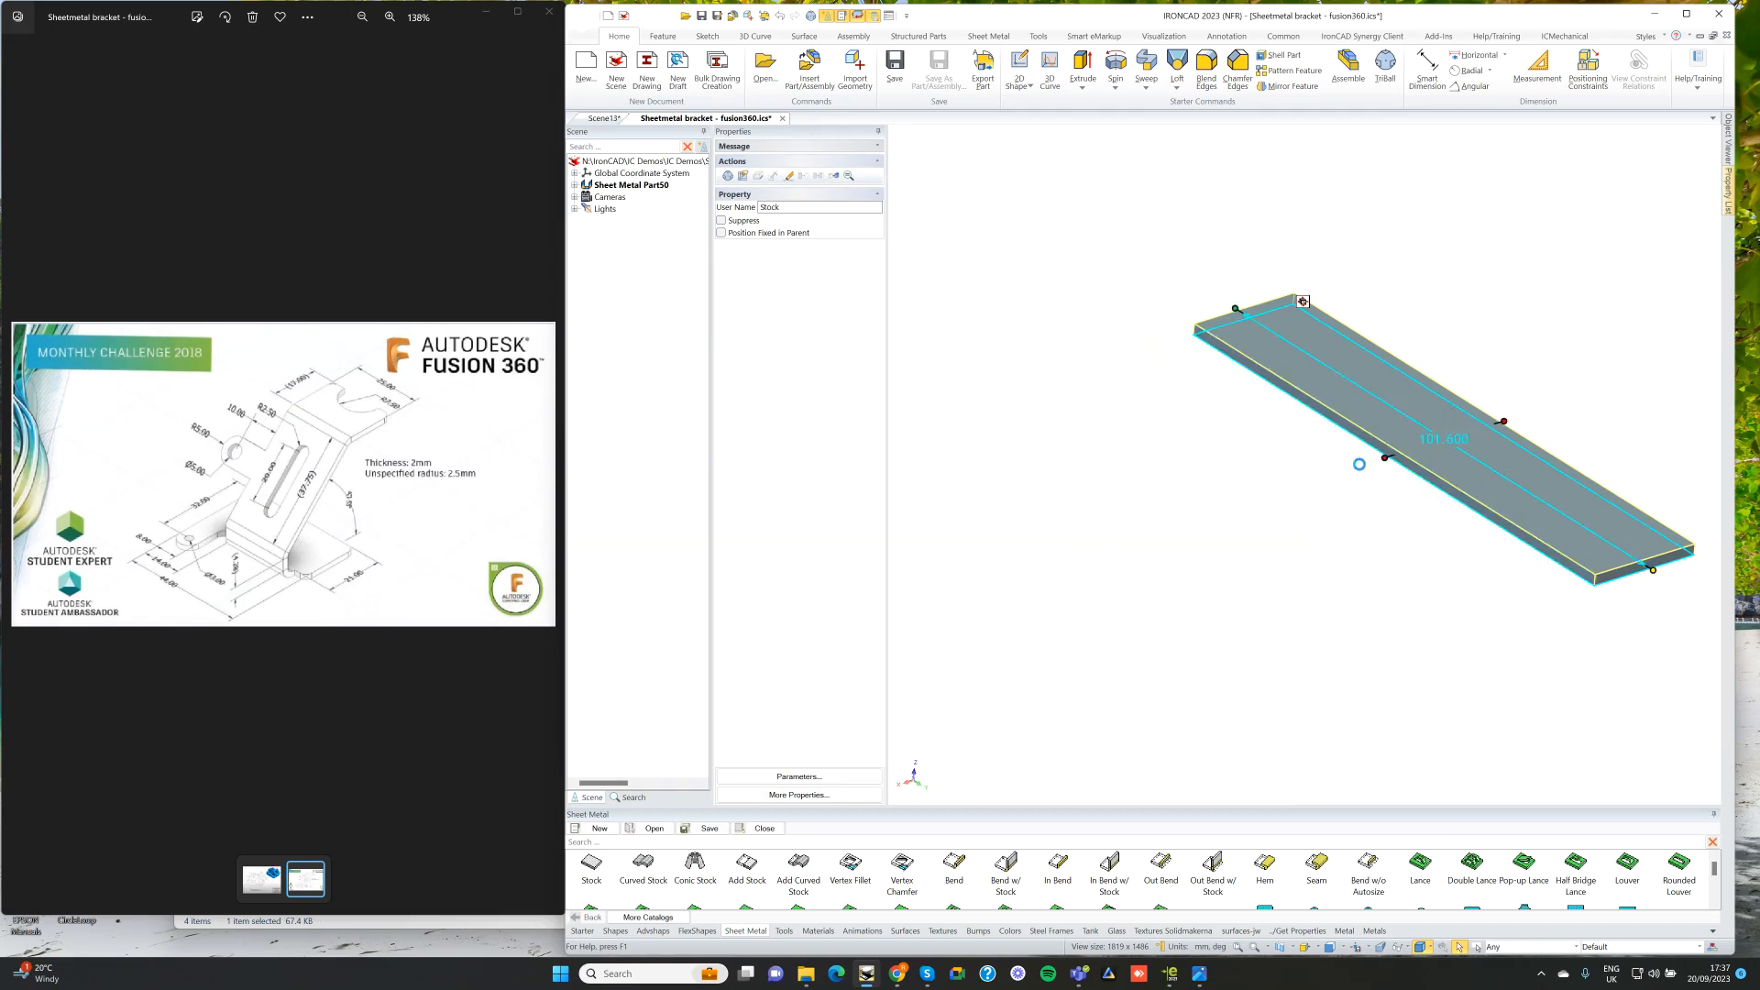
pyautogui.write('44')
pyautogui.press('Return')
pyautogui.click(1354, 509)
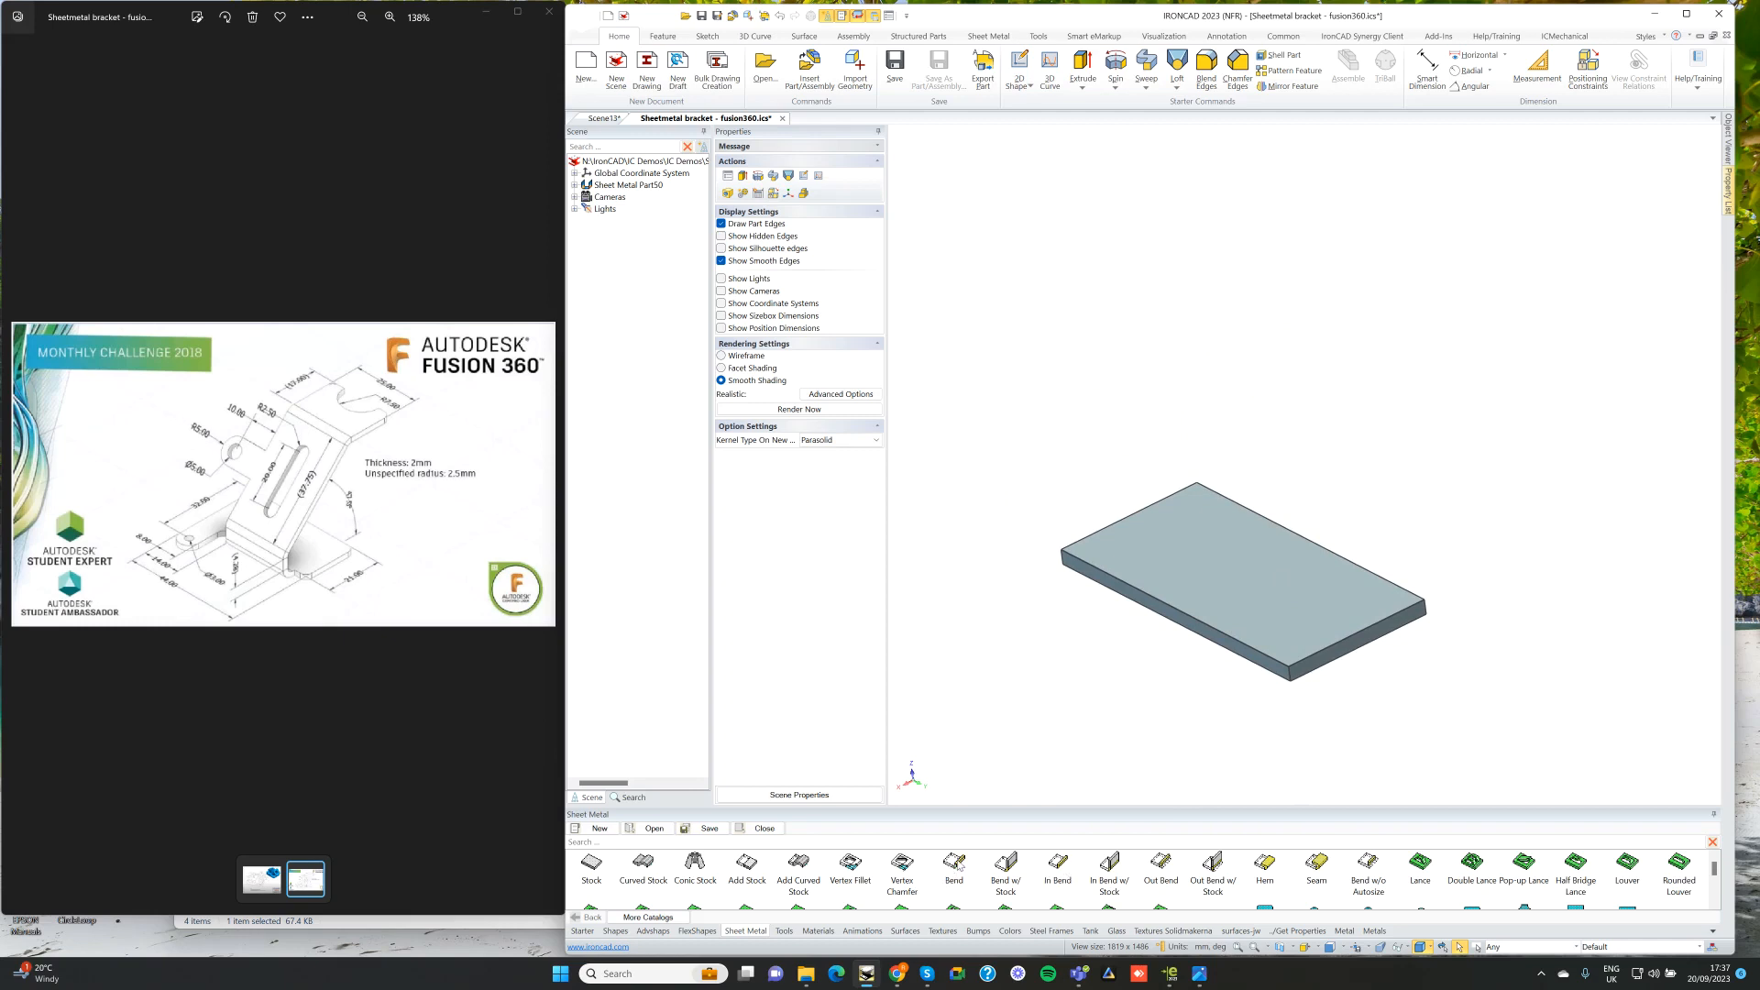
# Step: Add a bend along the plate's front long edge and set its left end's distance from the plate's adjacent short edge
pyautogui.moveTo(955, 864)
pyautogui.mouseDown()
pyautogui.moveTo(1151, 700)
pyautogui.moveTo(1202, 620)
pyautogui.mouseUp()
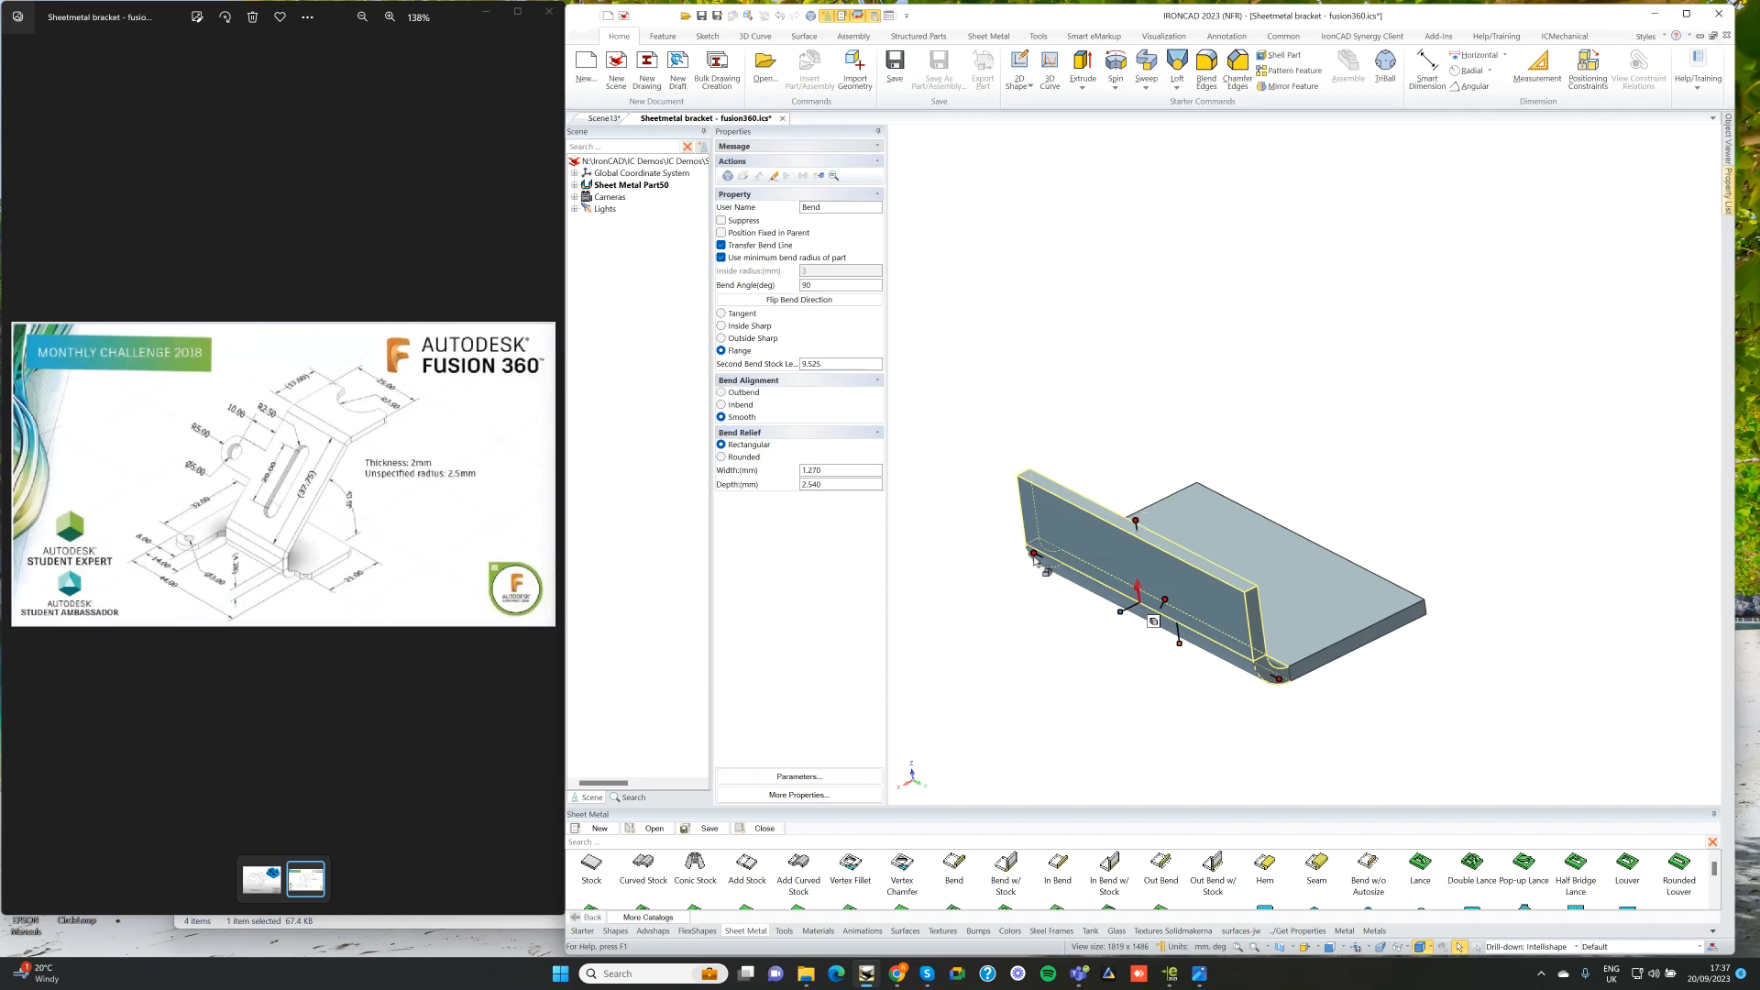
pyautogui.moveTo(1043, 550); pyautogui.dragTo(1100, 580)
pyautogui.rightClick(1100, 581)
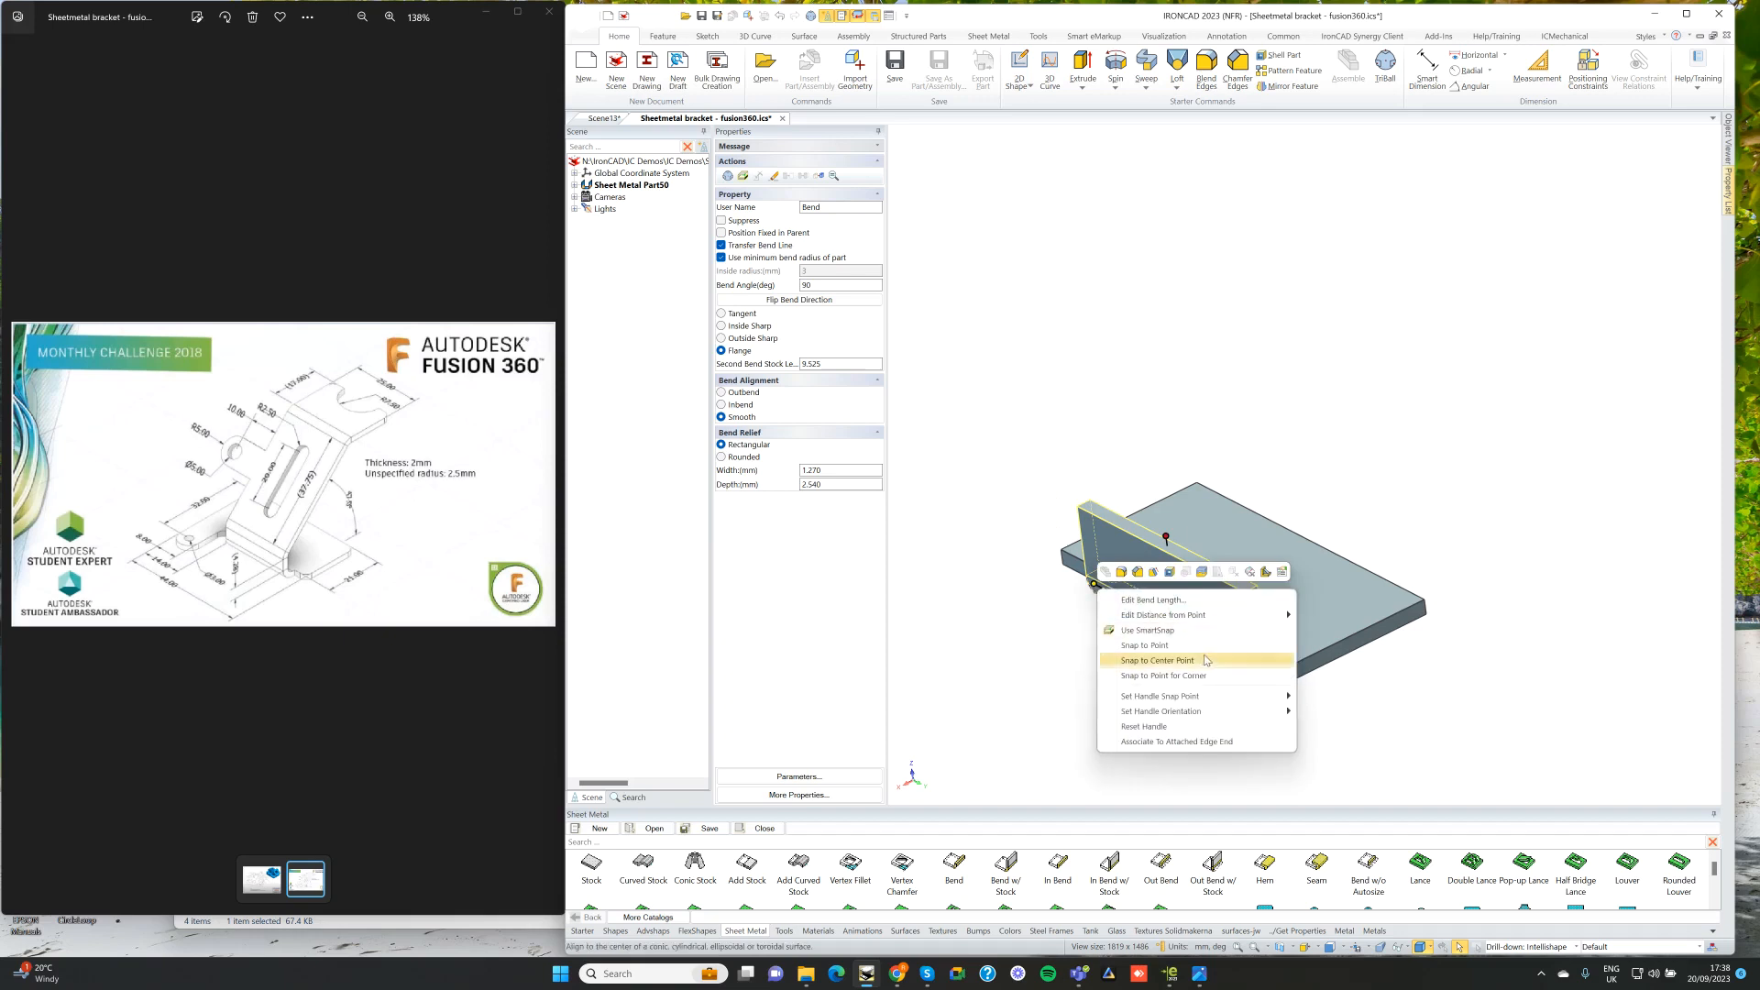
pyautogui.moveTo(1241, 617)
pyautogui.click(1334, 619)
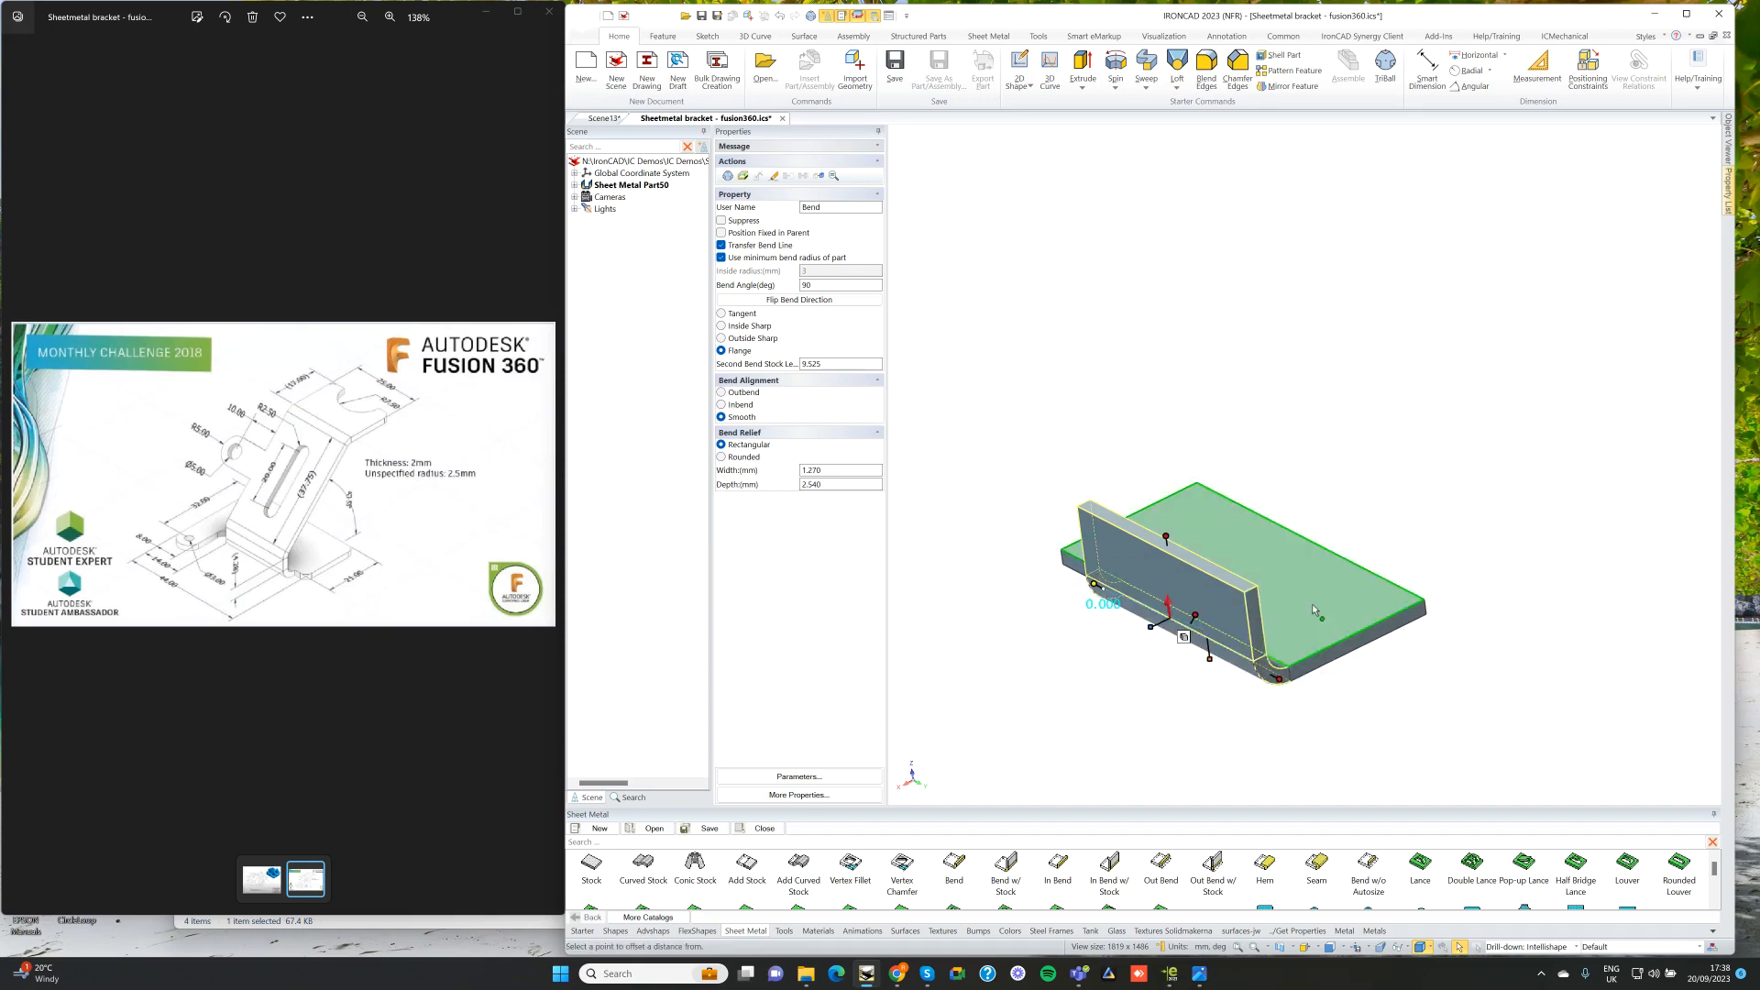
pyautogui.click(1162, 505)
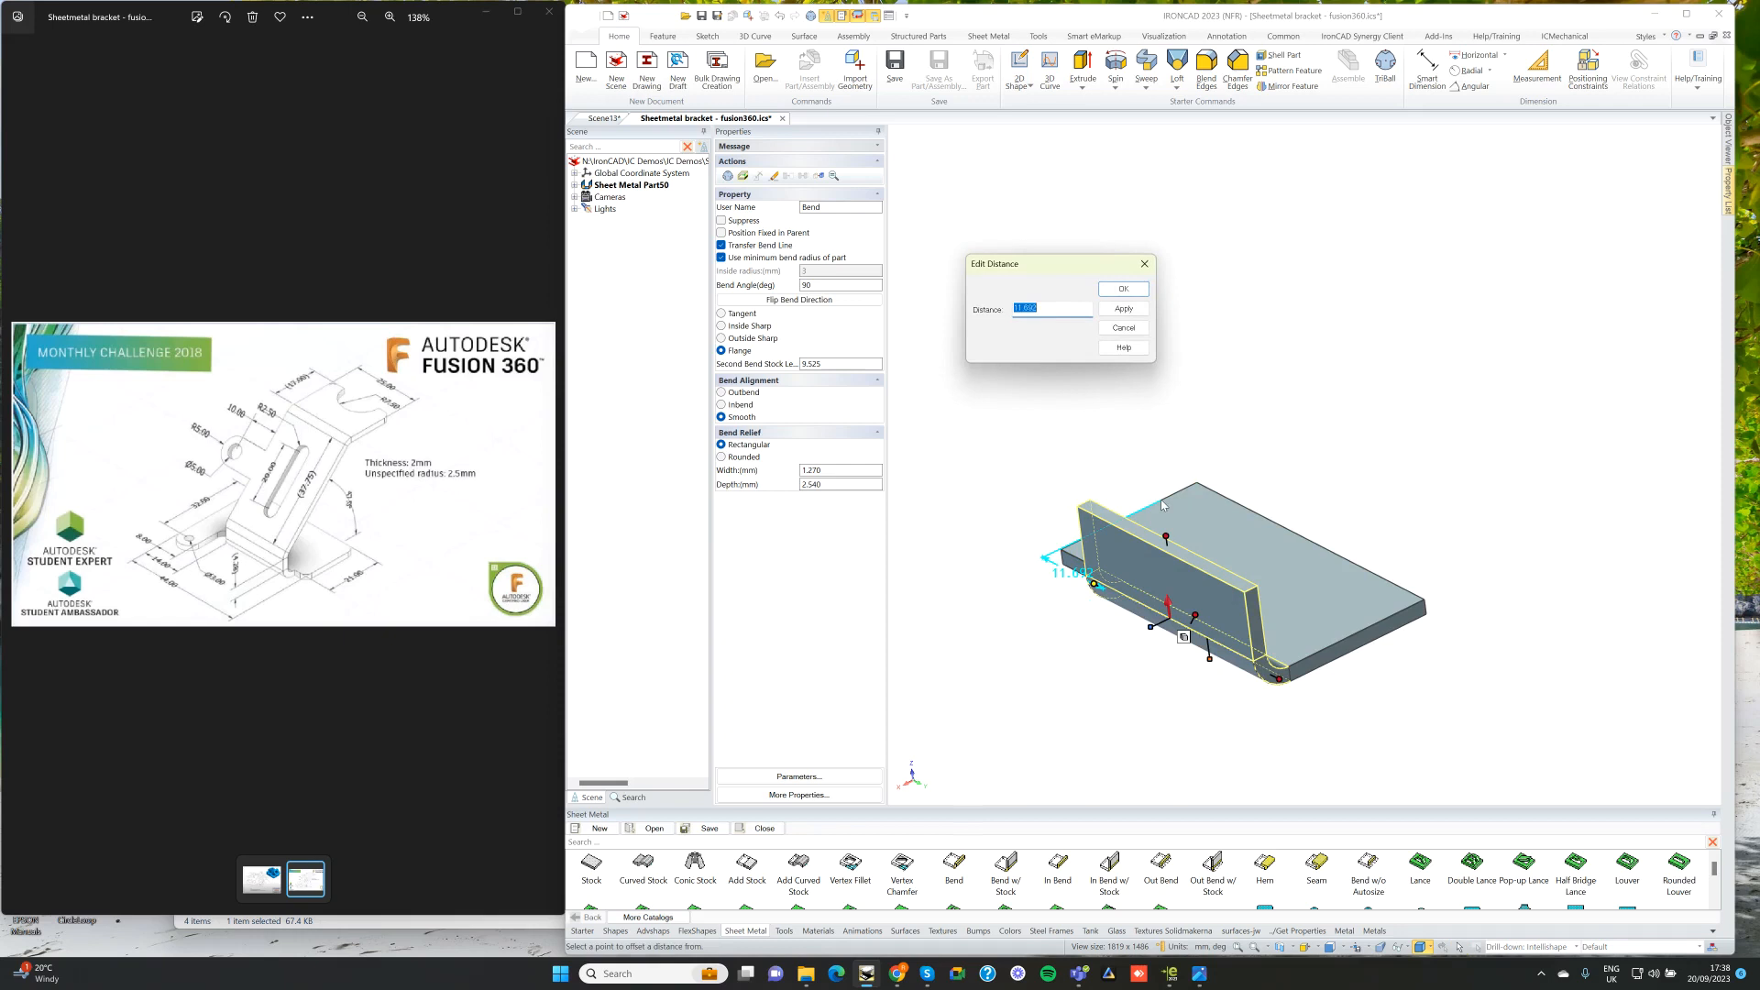
pyautogui.press('Return')
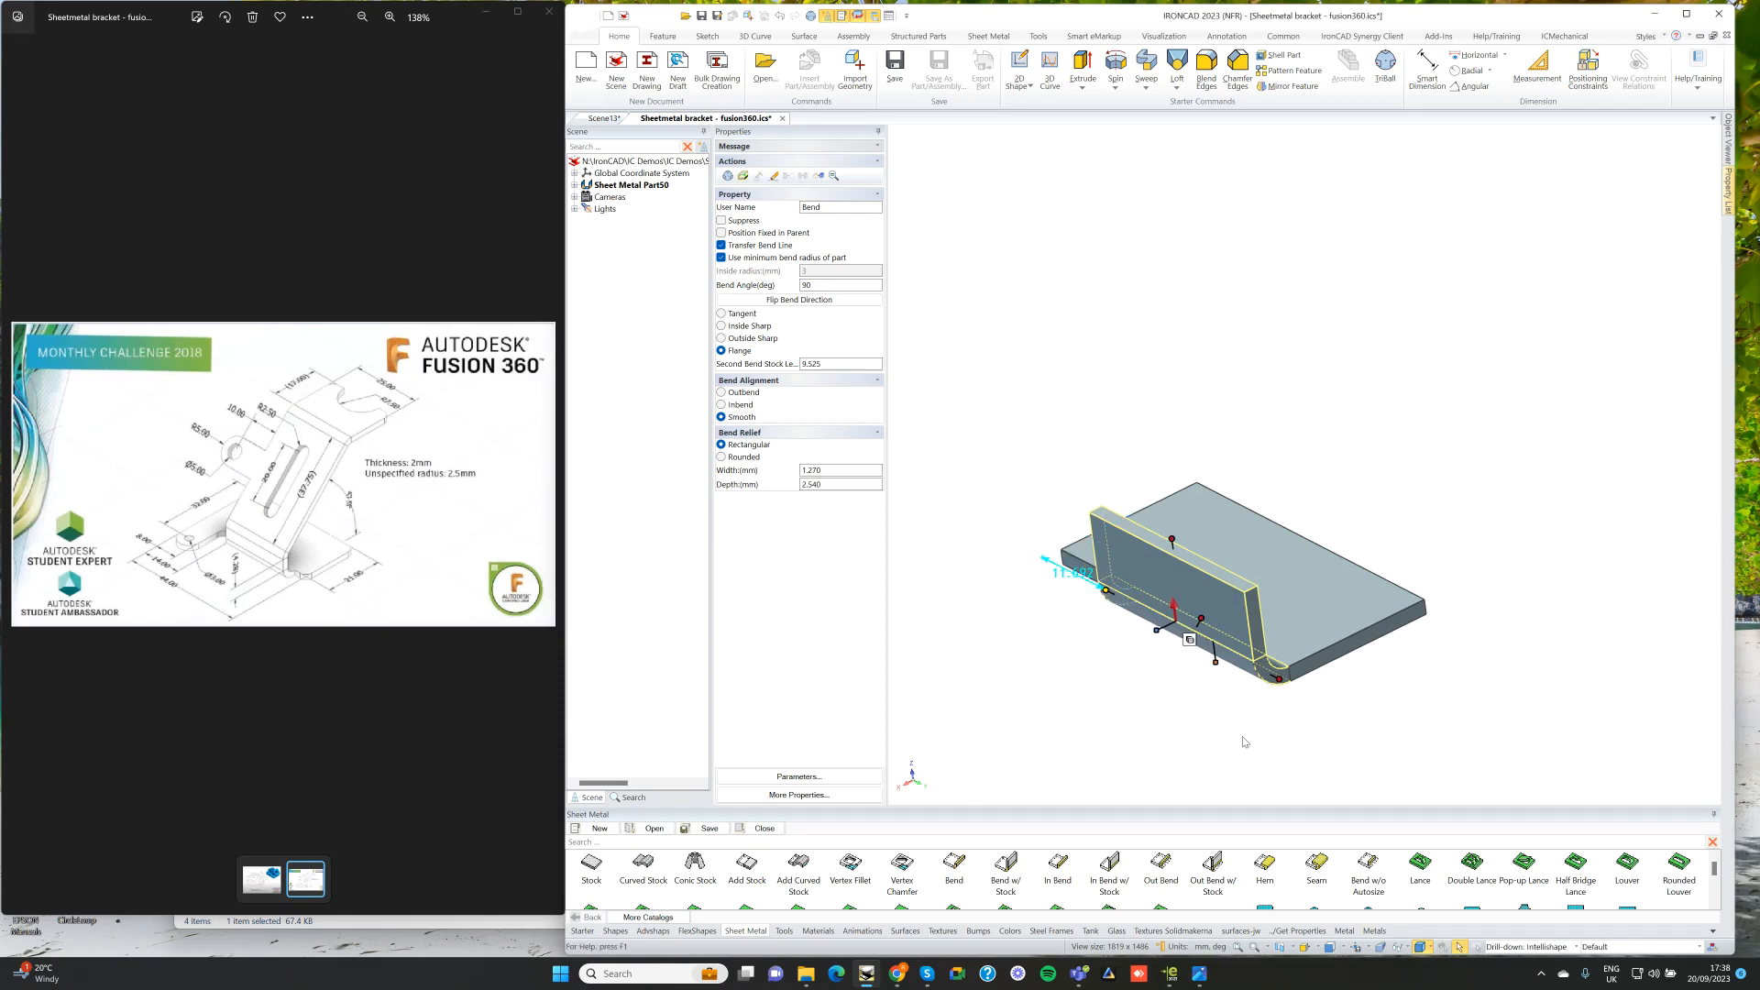
# Step: Set the distance from the bend's right end to the plate's adjacent short edge to 44-14-25 mm
pyautogui.moveTo(1280, 680); pyautogui.dragTo(1270, 666)
pyautogui.rightClick(1268, 665)
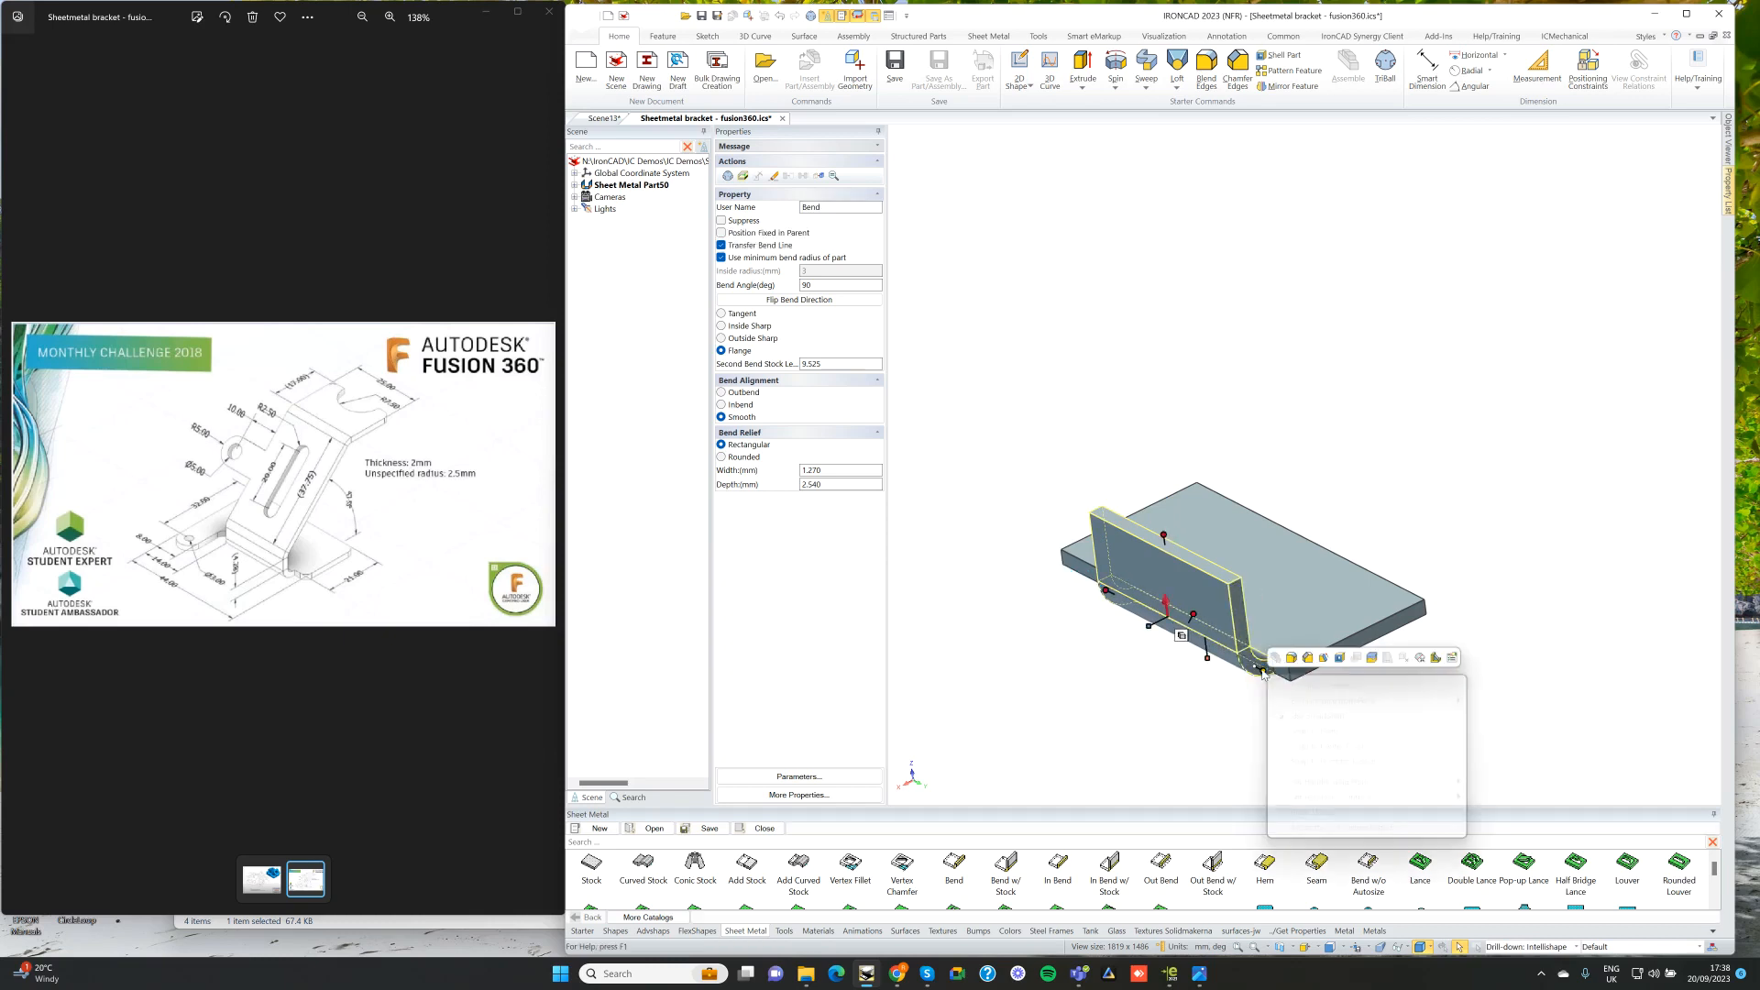
pyautogui.moveTo(1378, 702)
pyautogui.click(1494, 704)
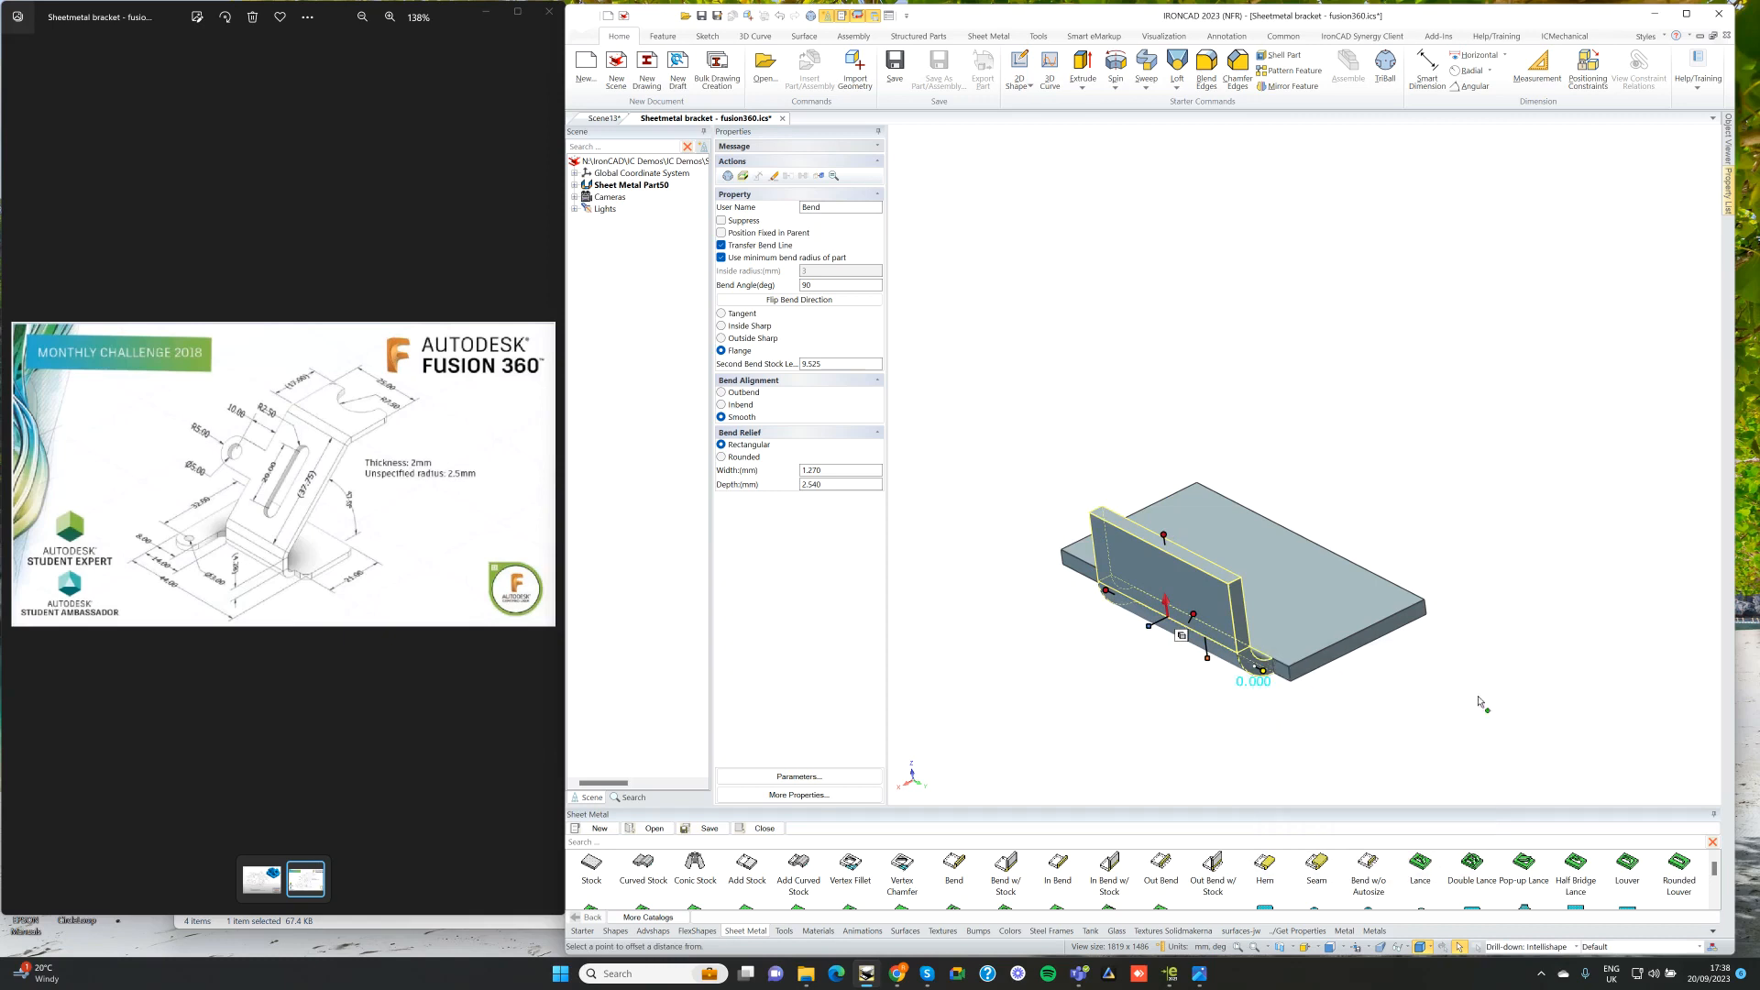
pyautogui.click(1344, 652)
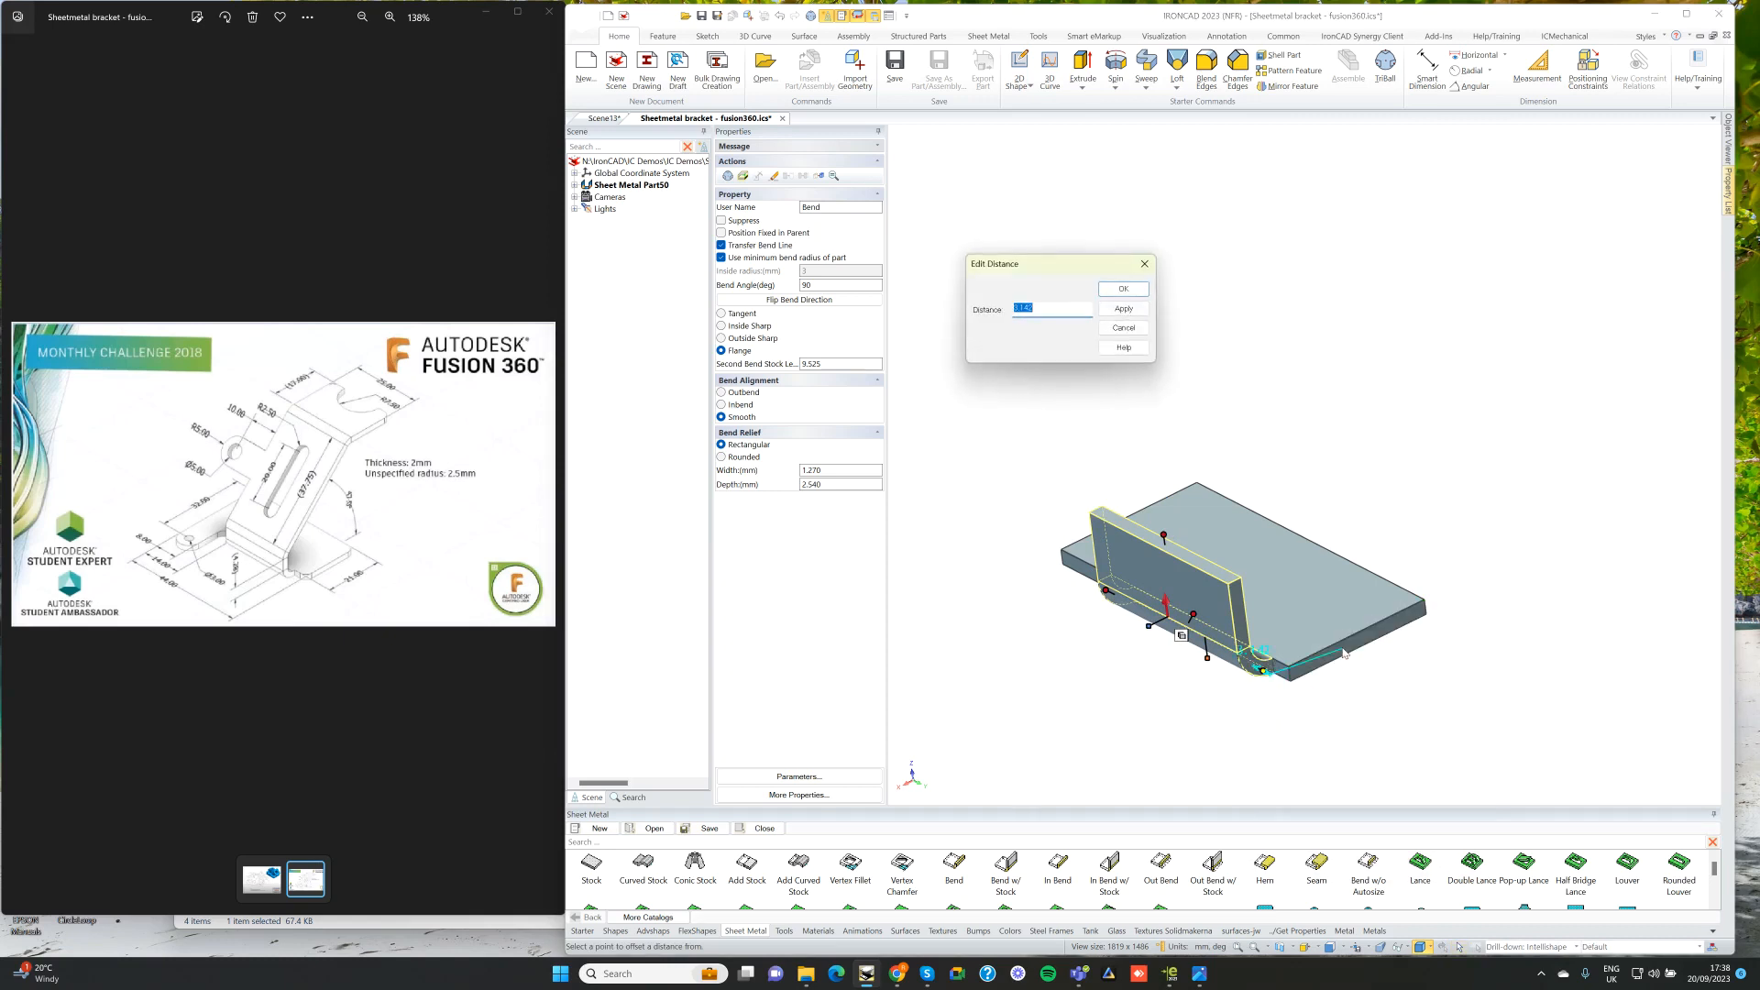
pyautogui.write('44-14-25')
pyautogui.press('Return')
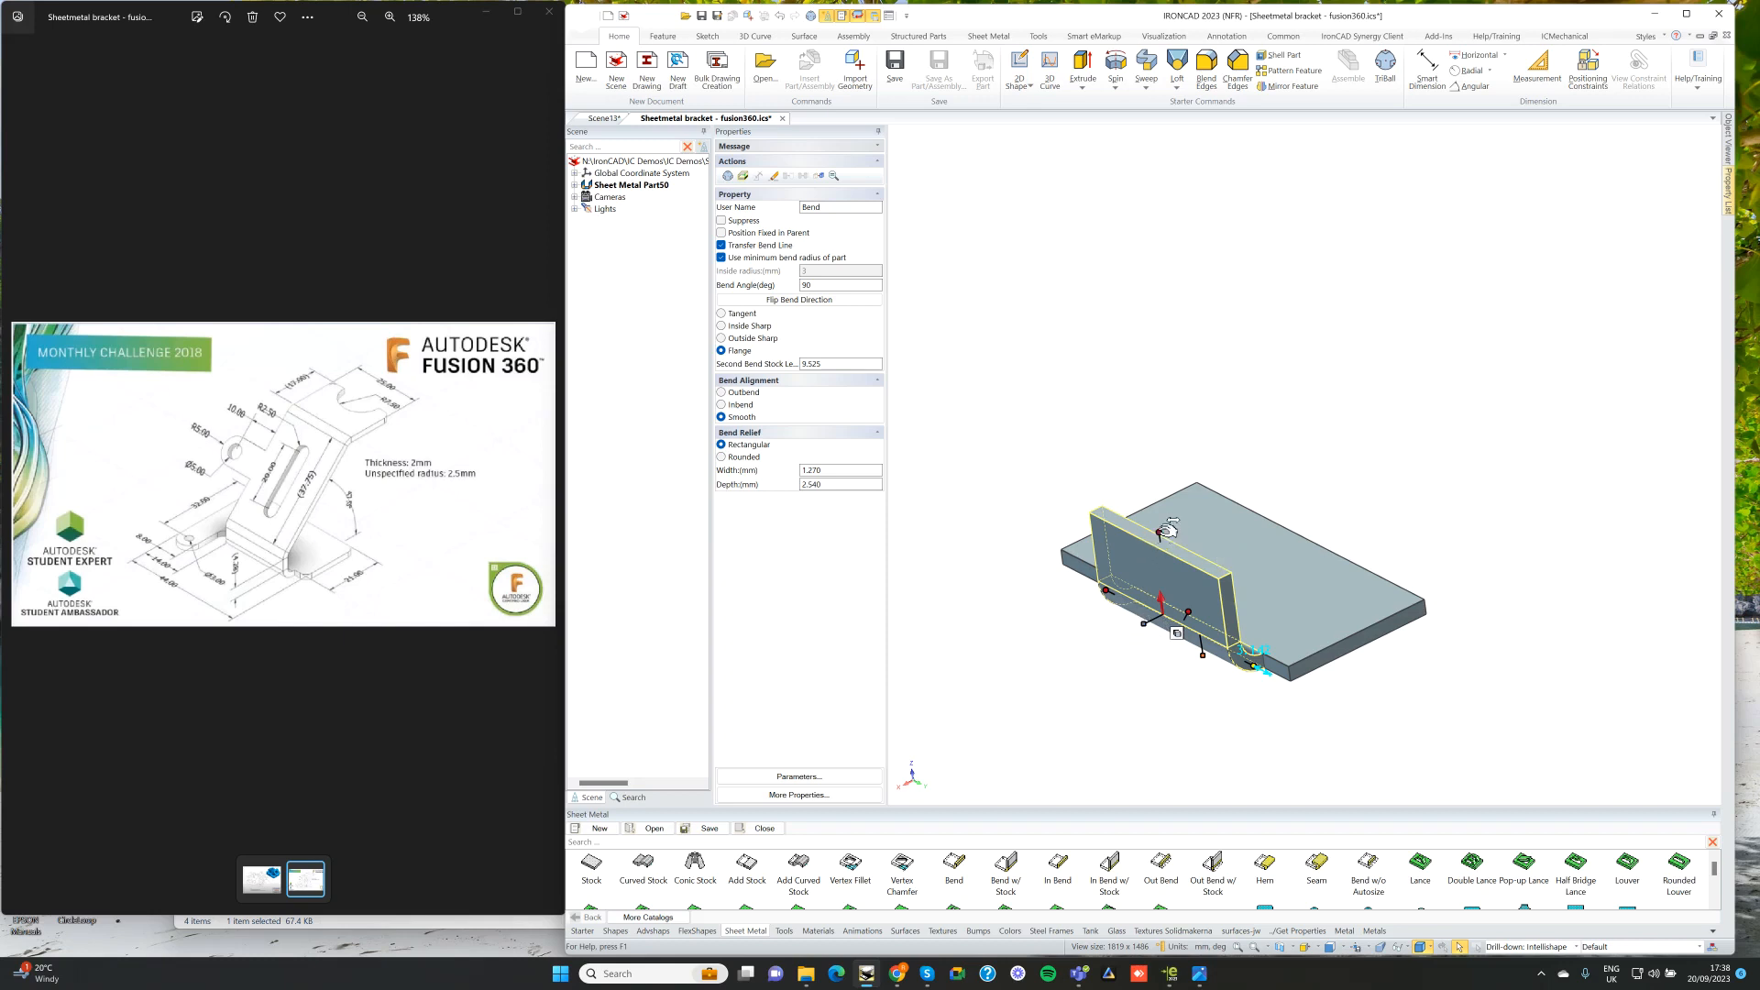
# Step: Set the upright bend's second bend stock length to 4.28 mm
pyautogui.moveTo(1165, 530); pyautogui.dragTo(1165, 530)
pyautogui.moveTo(1164, 530); pyautogui.dragTo(1164, 532, button='right')
pyautogui.click(1223, 547)
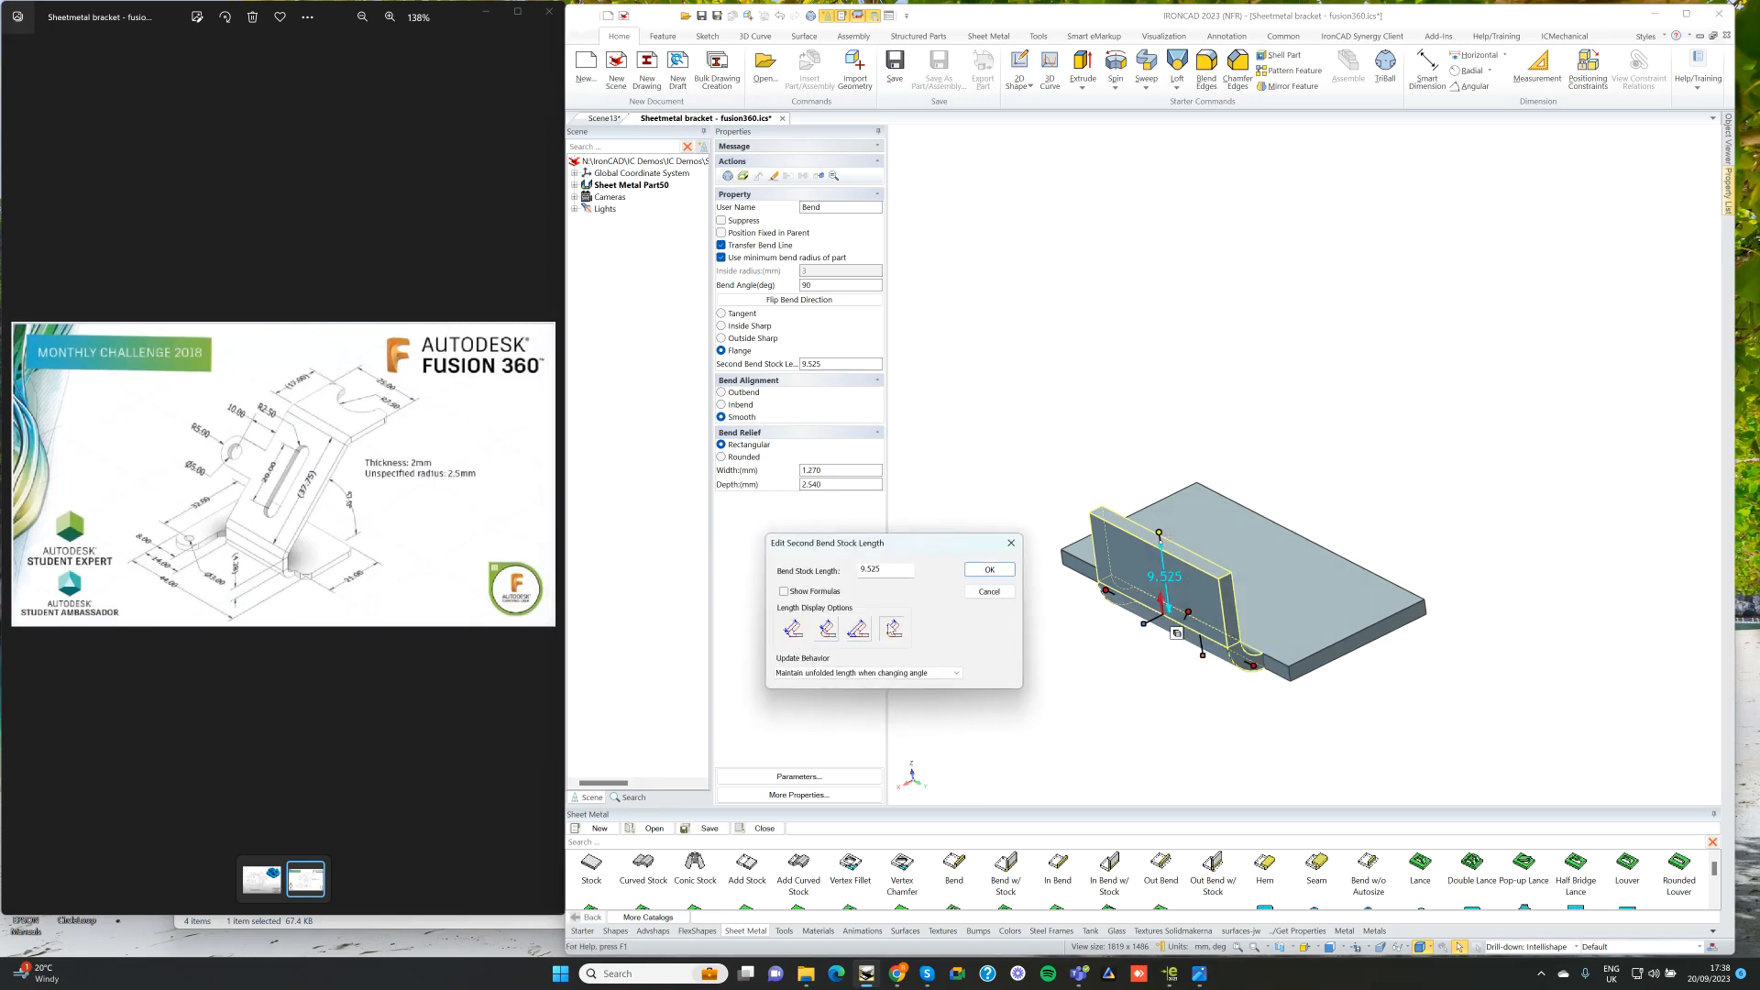
pyautogui.doubleClick(878, 569)
pyautogui.write('4.28')
pyautogui.press('Return')
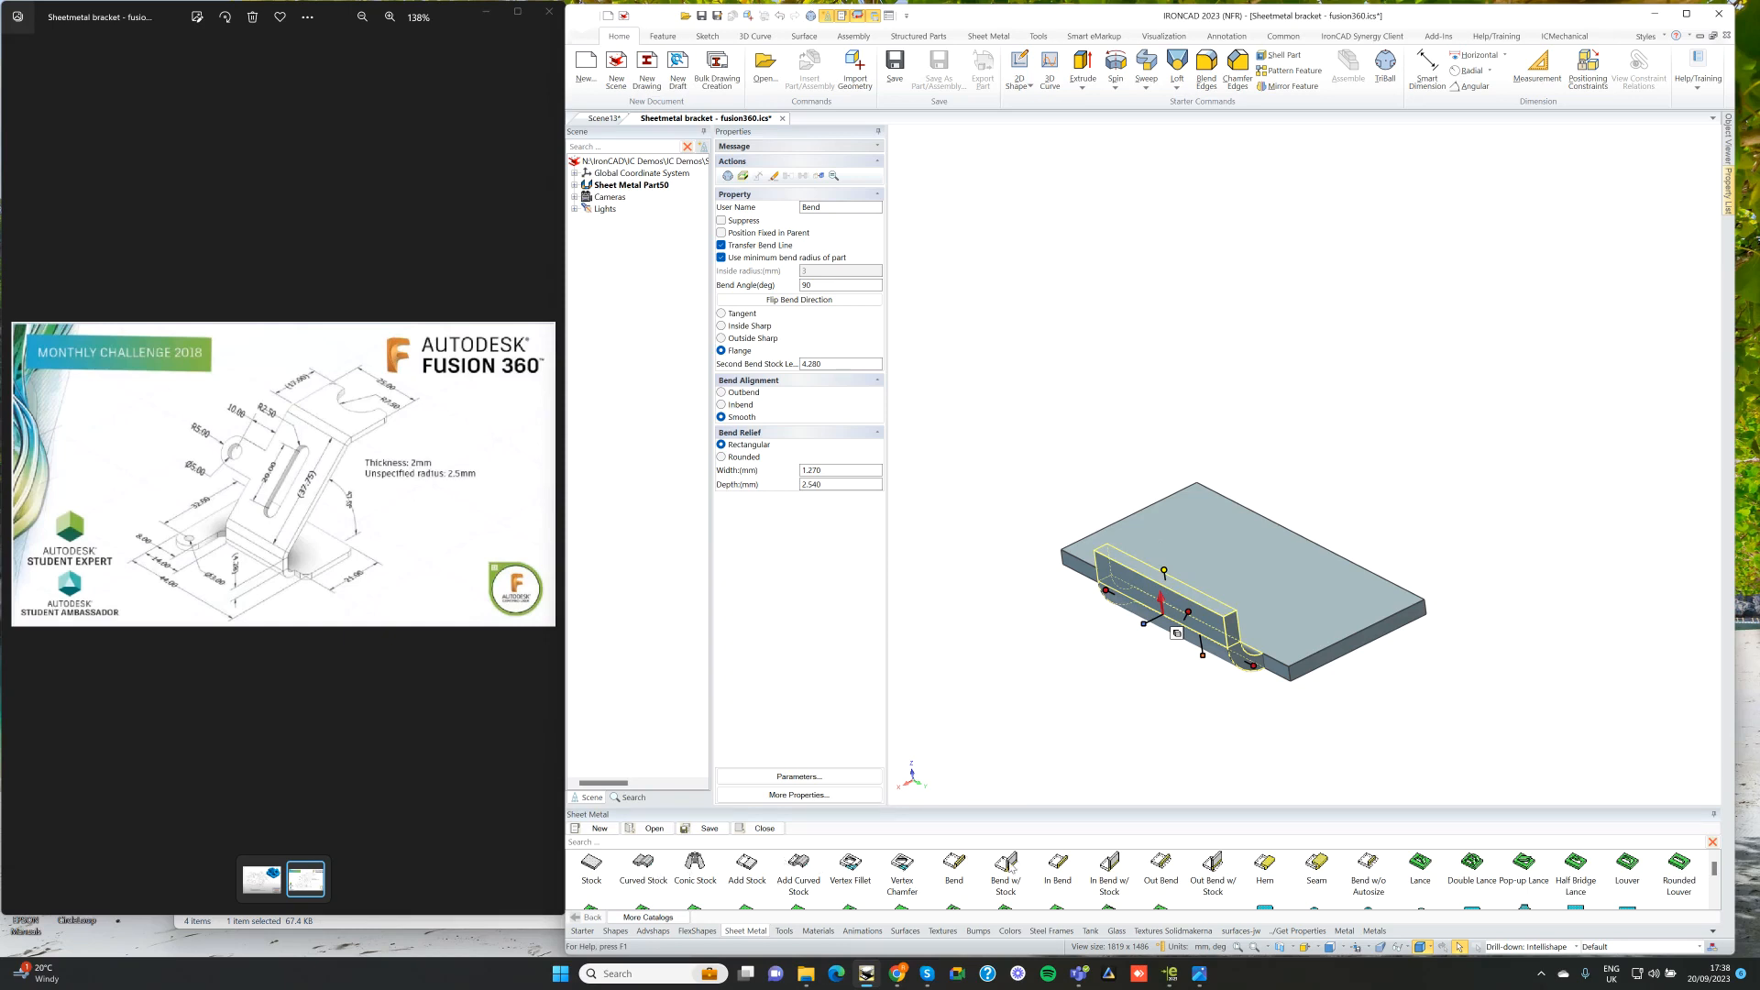
# Step: Add a second bend on the upper edge of the short upright flange and set its angle to 45 degrees
pyautogui.moveTo(952, 863); pyautogui.dragTo(1203, 593)
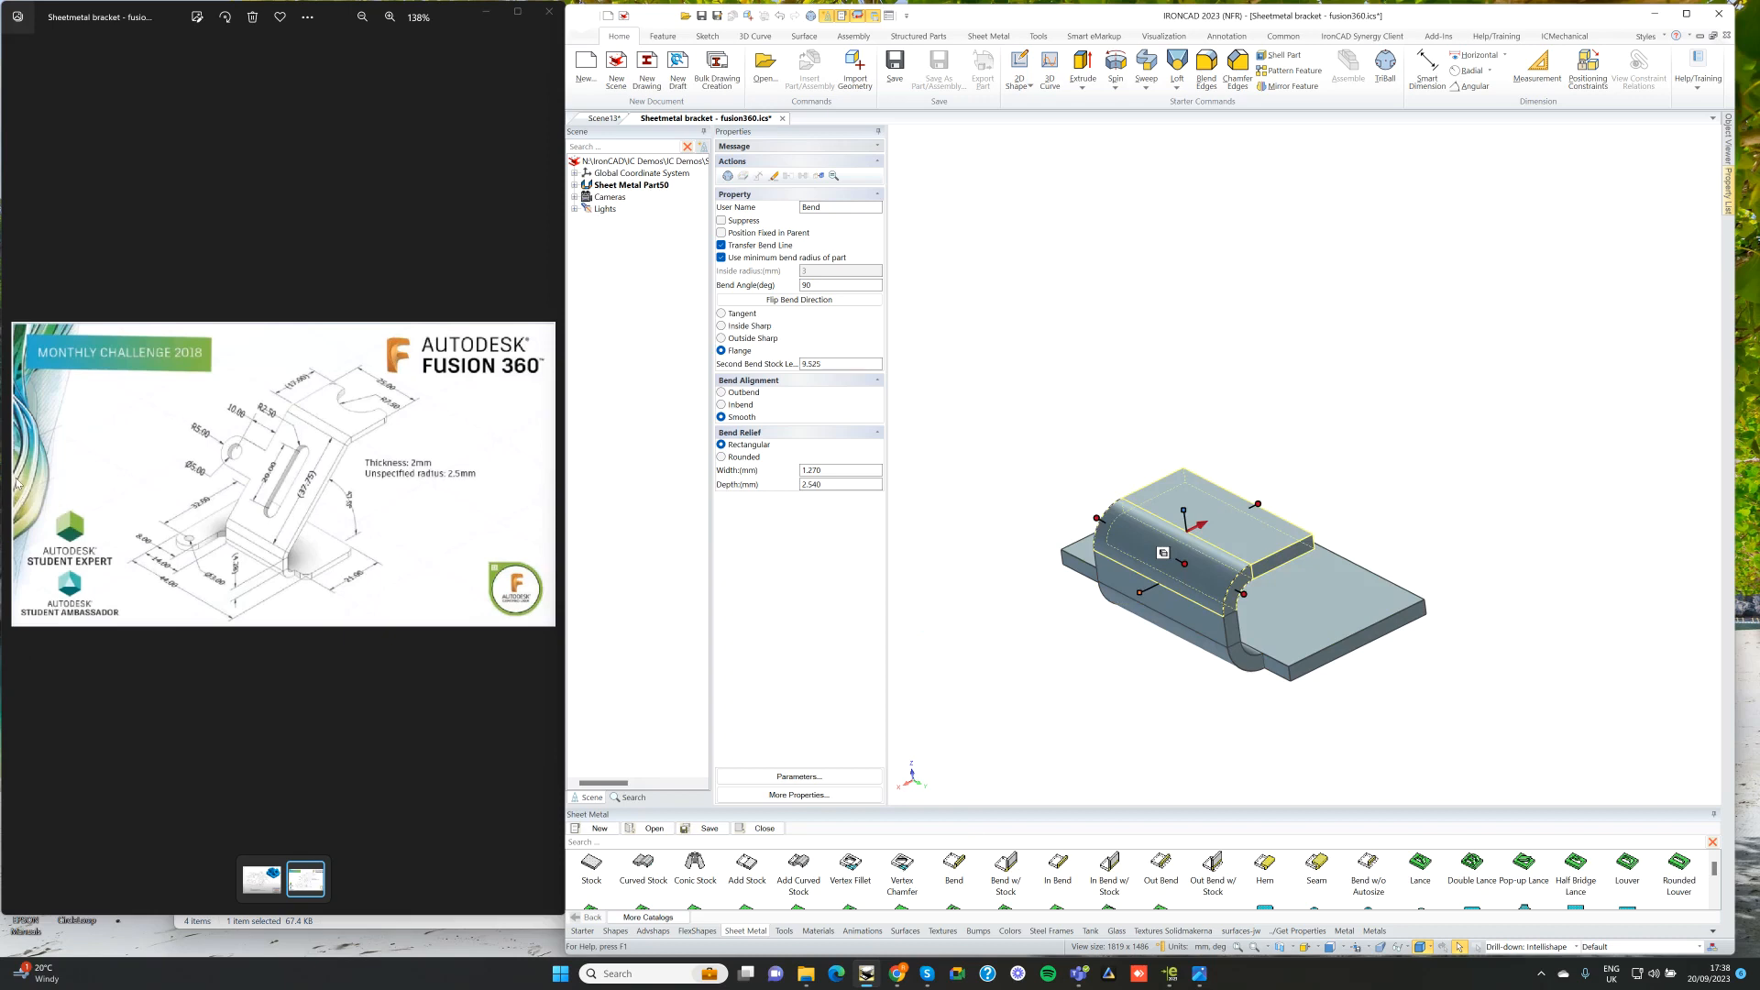
pyautogui.rightClick(1192, 507)
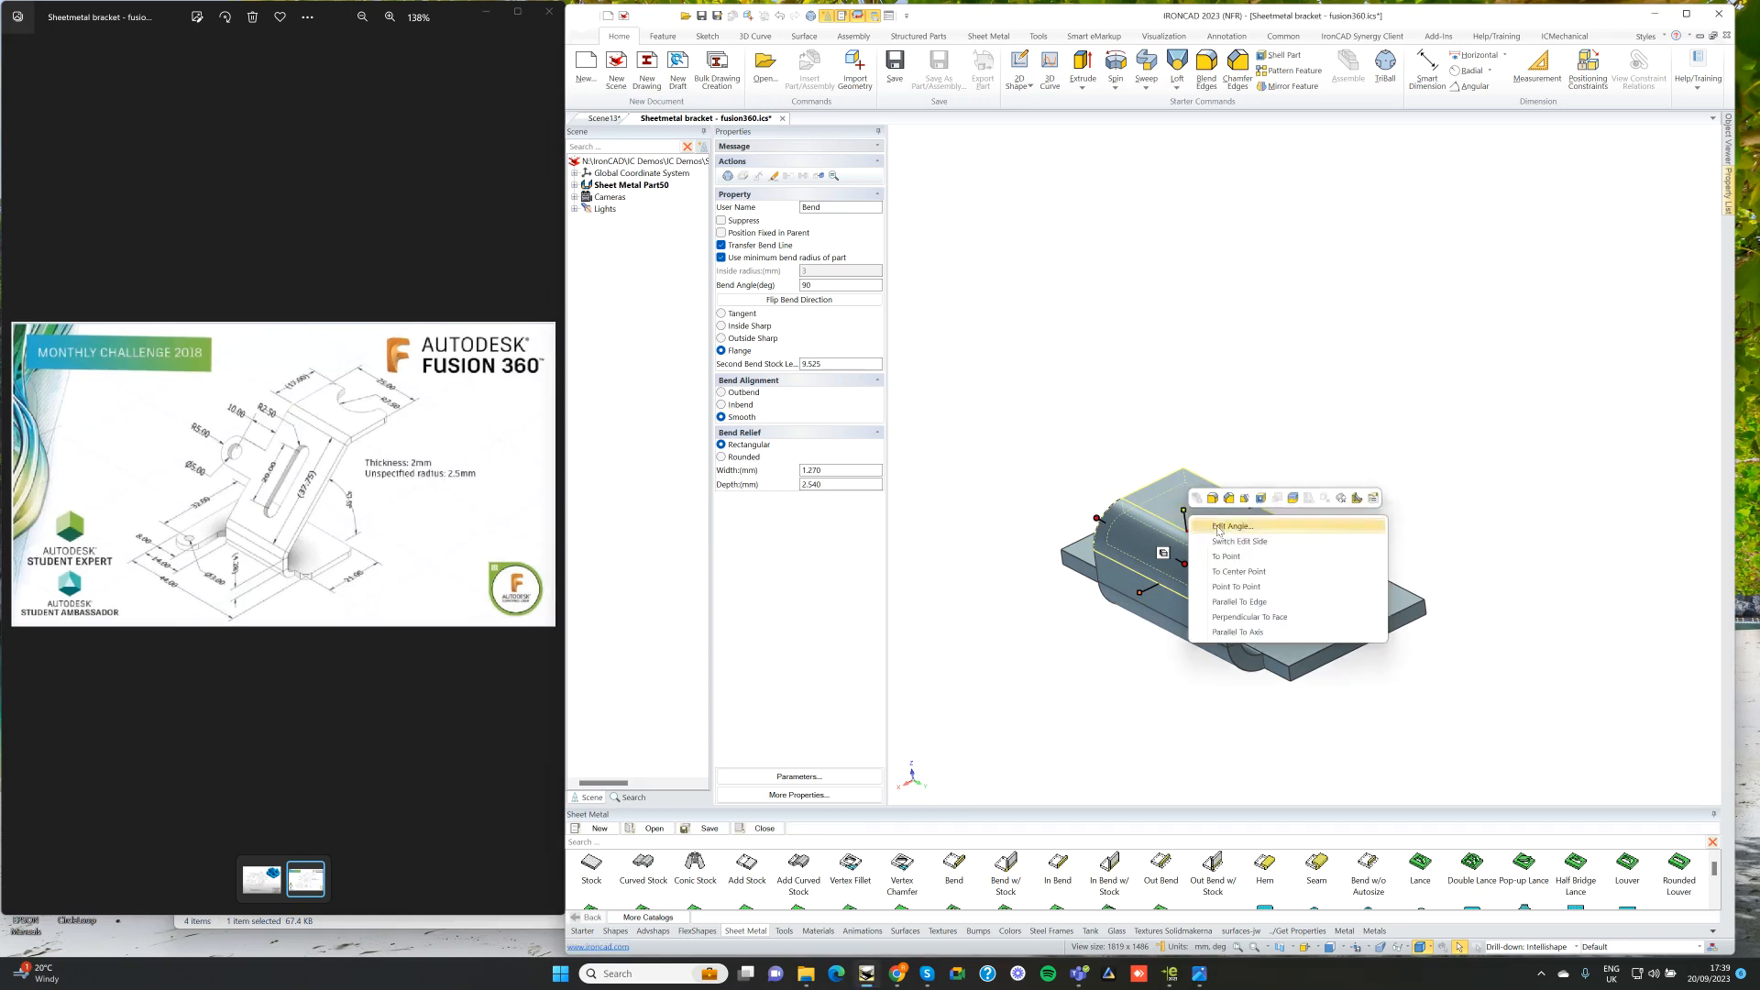
pyautogui.click(1218, 530)
pyautogui.write('45')
pyautogui.press('Return')
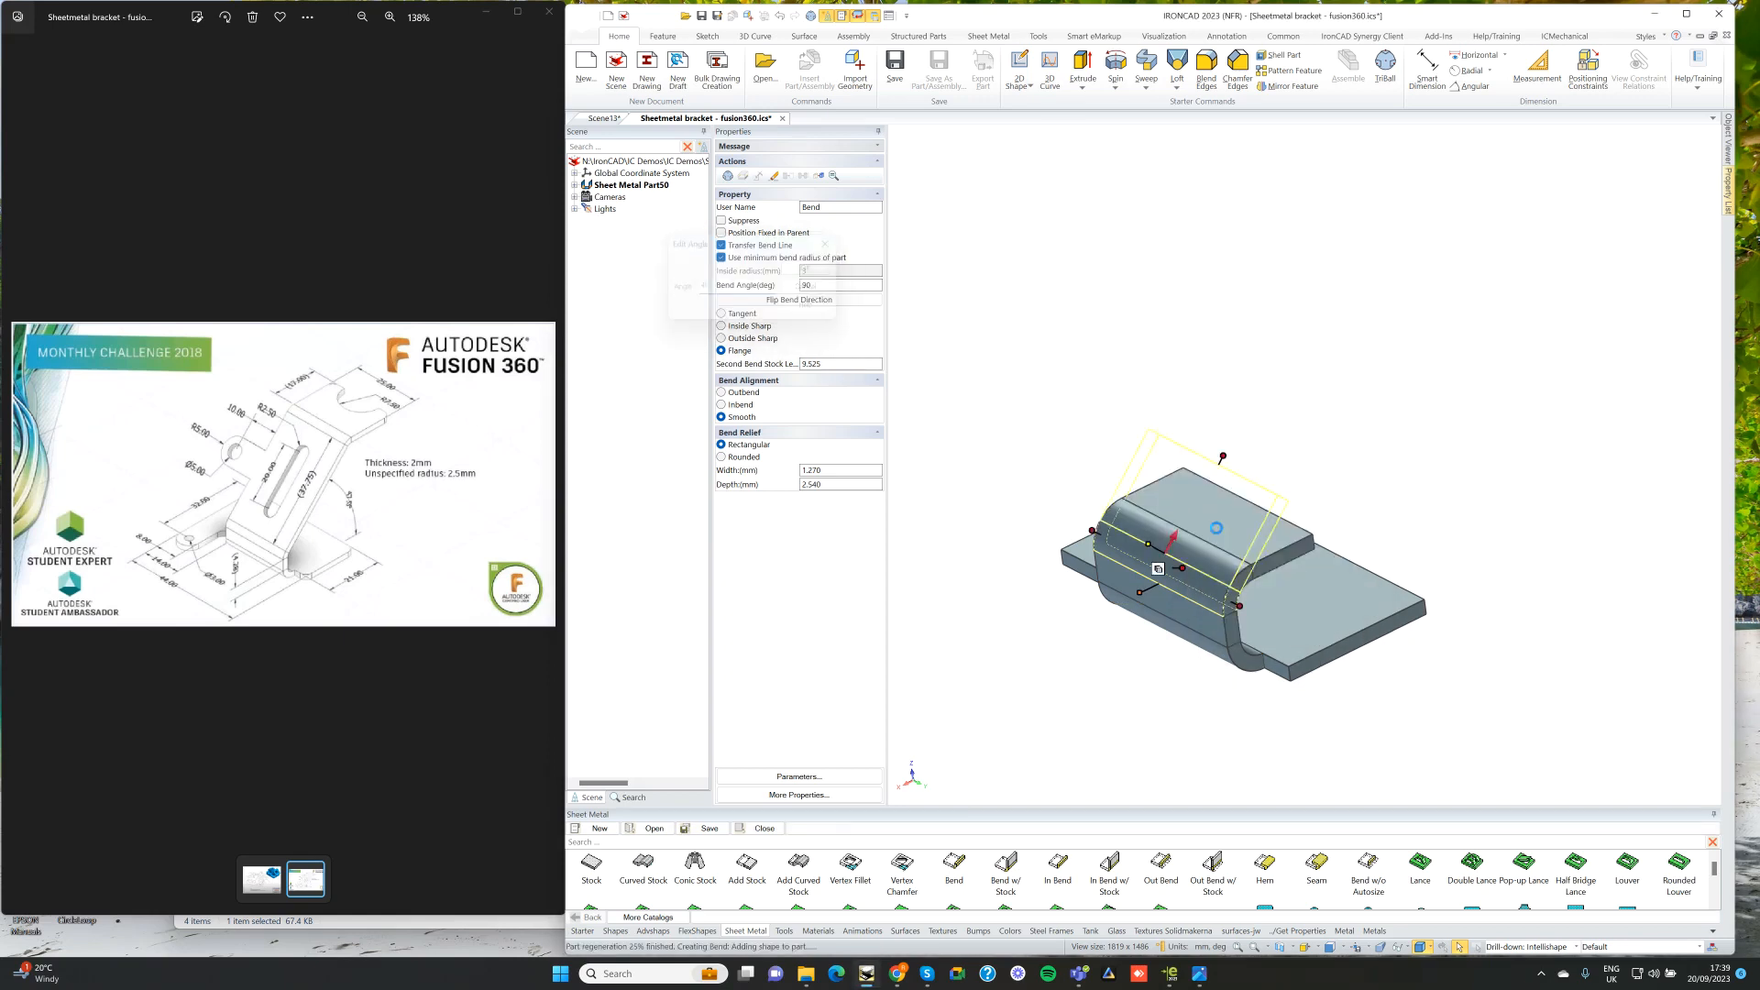
# Step: Set the 45-degree flange's second bend stock length to 37.75 mm
pyautogui.rightClick(1223, 456)
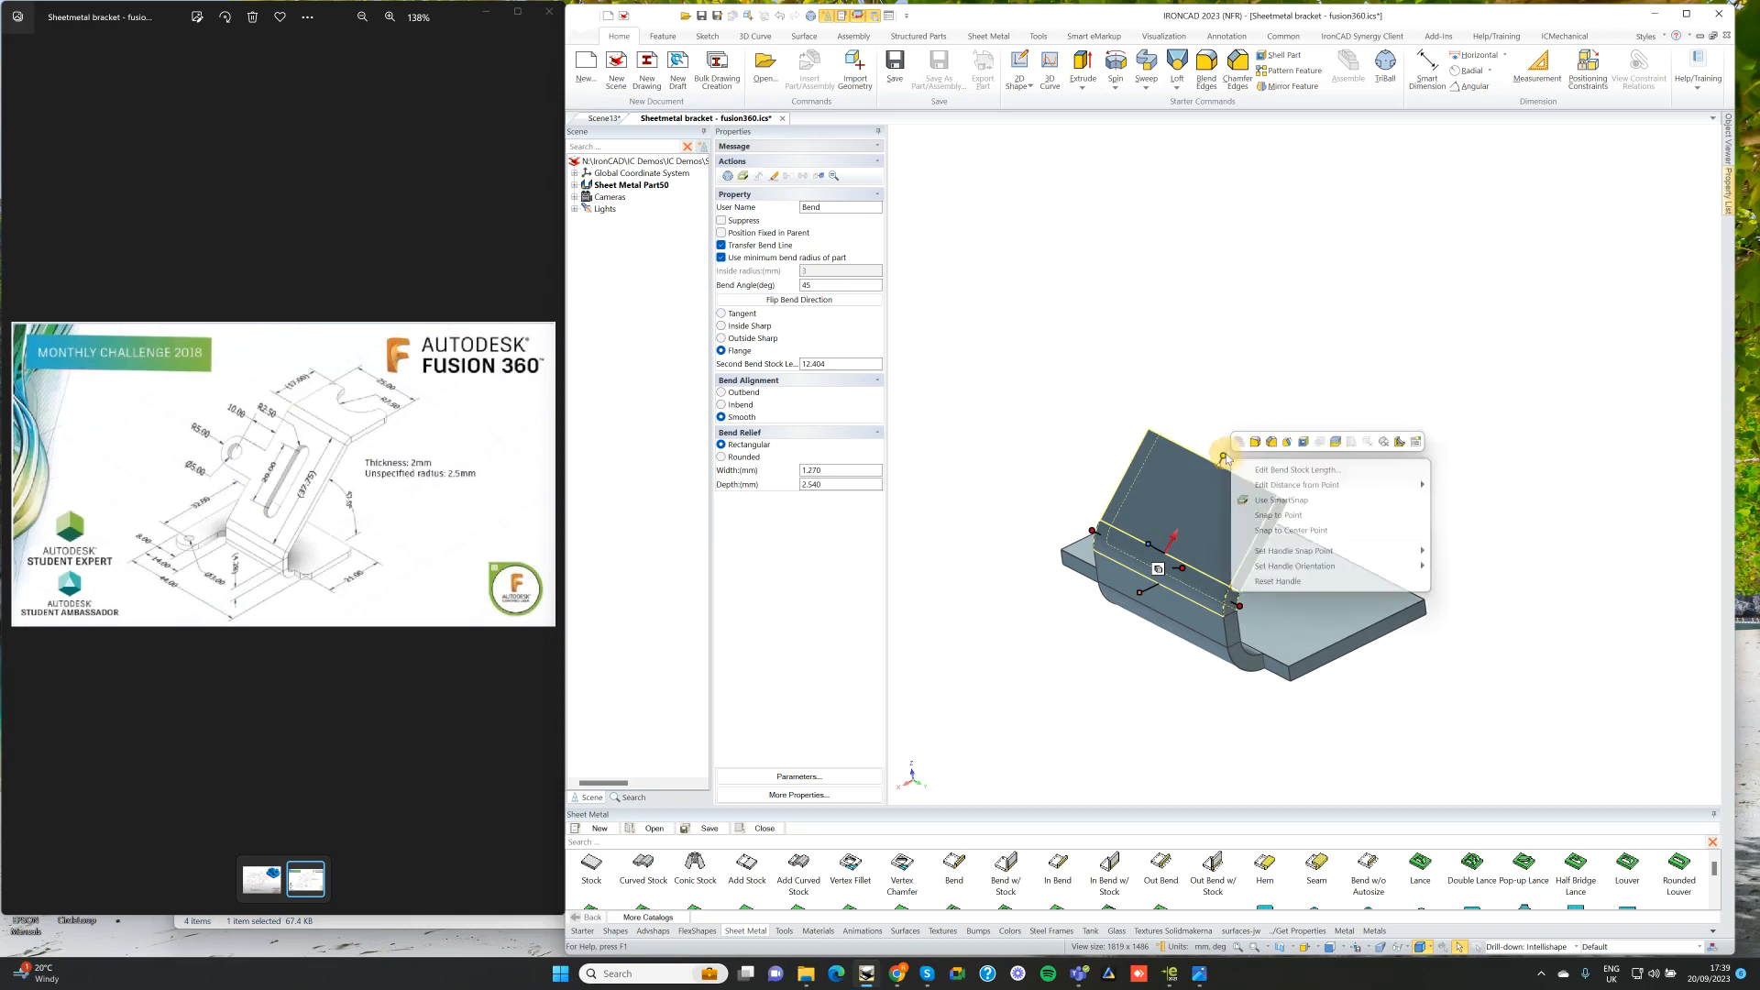
pyautogui.click(1269, 470)
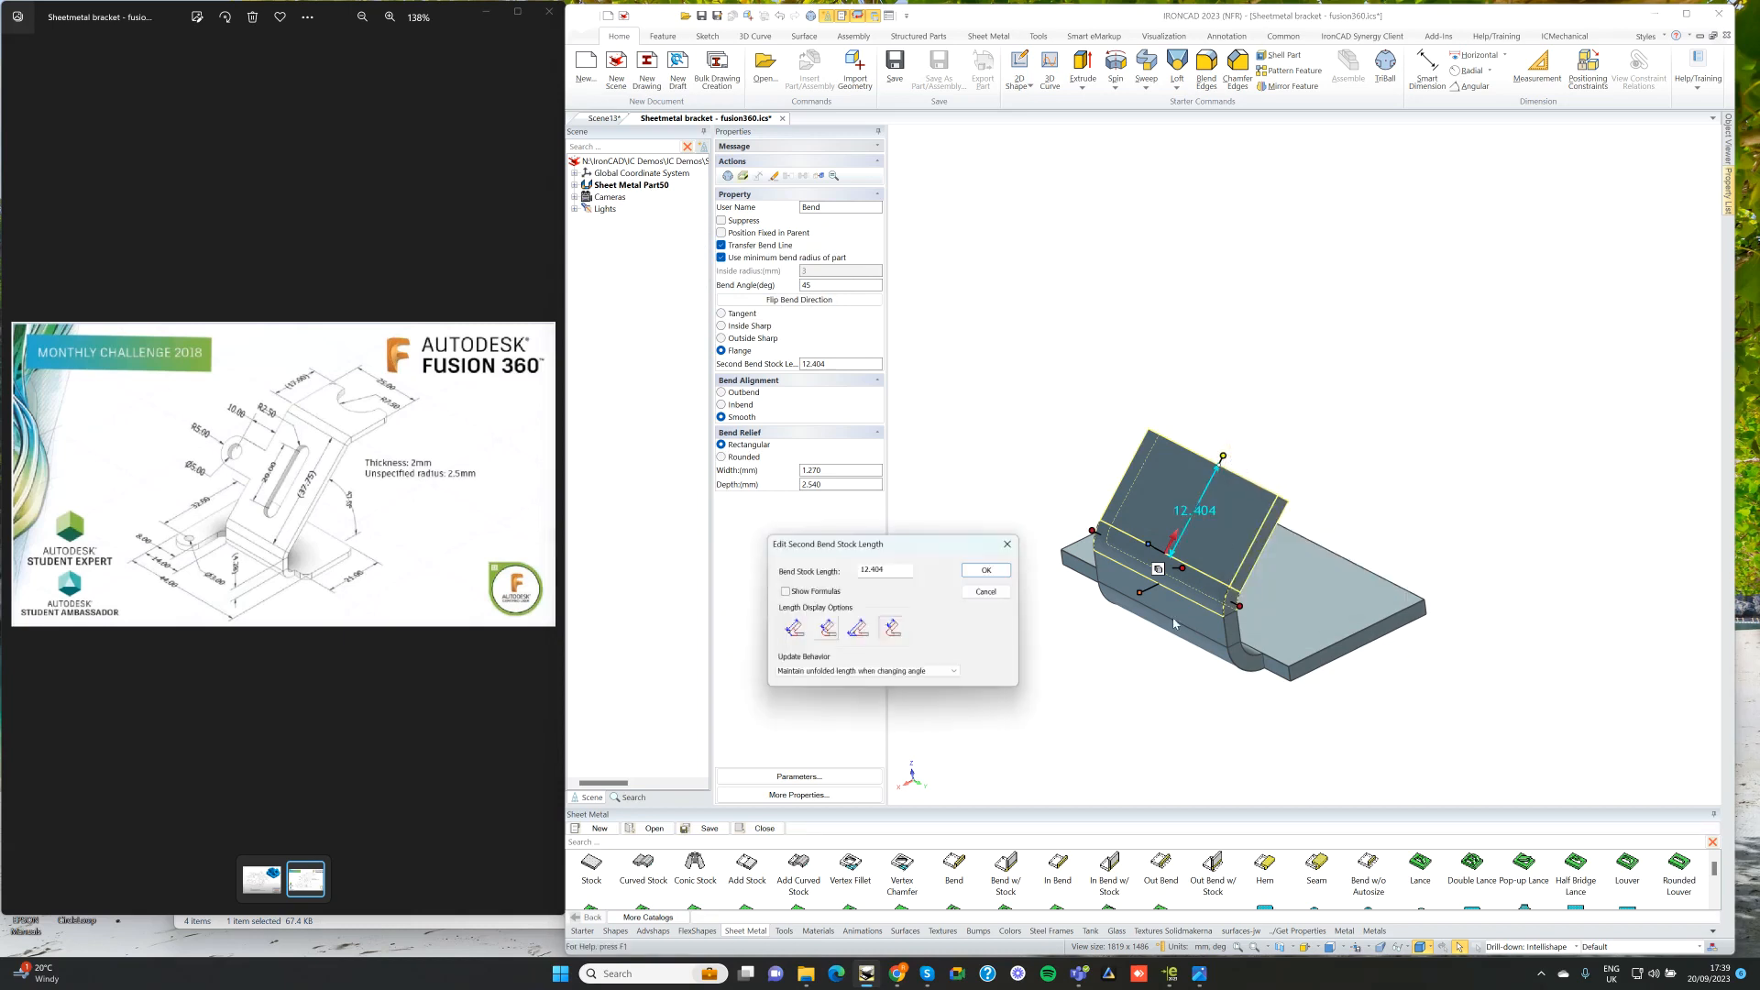
pyautogui.doubleClick(875, 570)
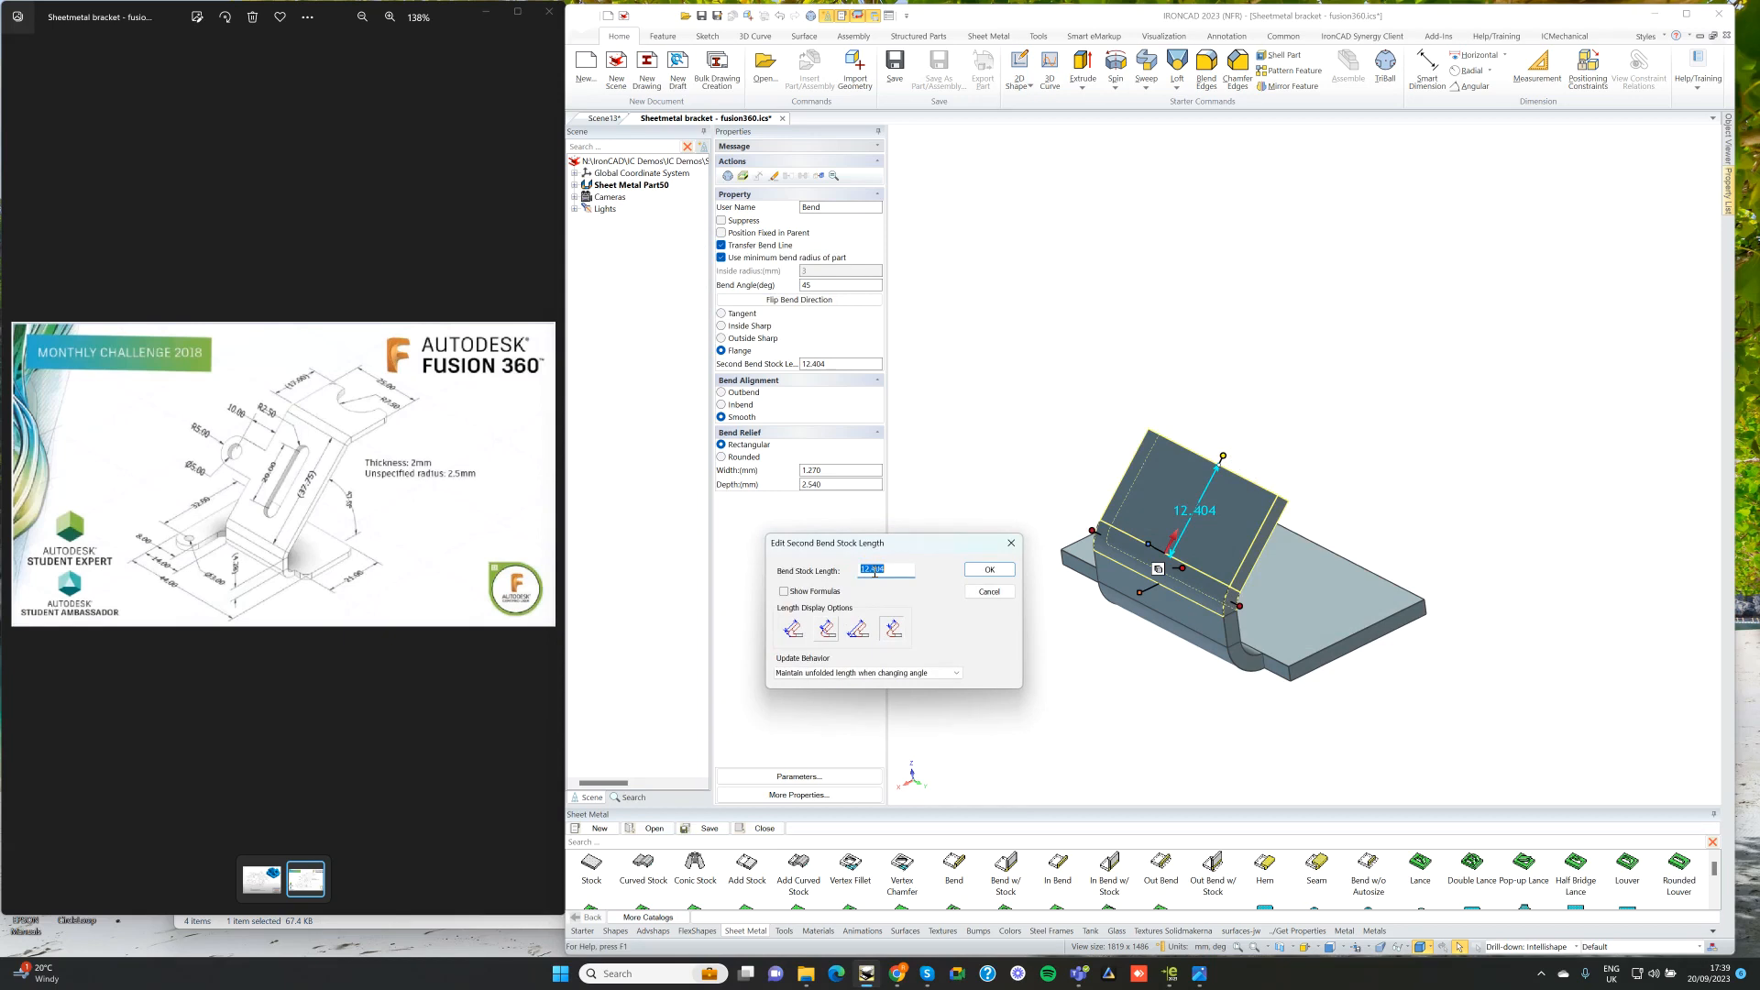
pyautogui.write('37.75')
pyautogui.press('Return')
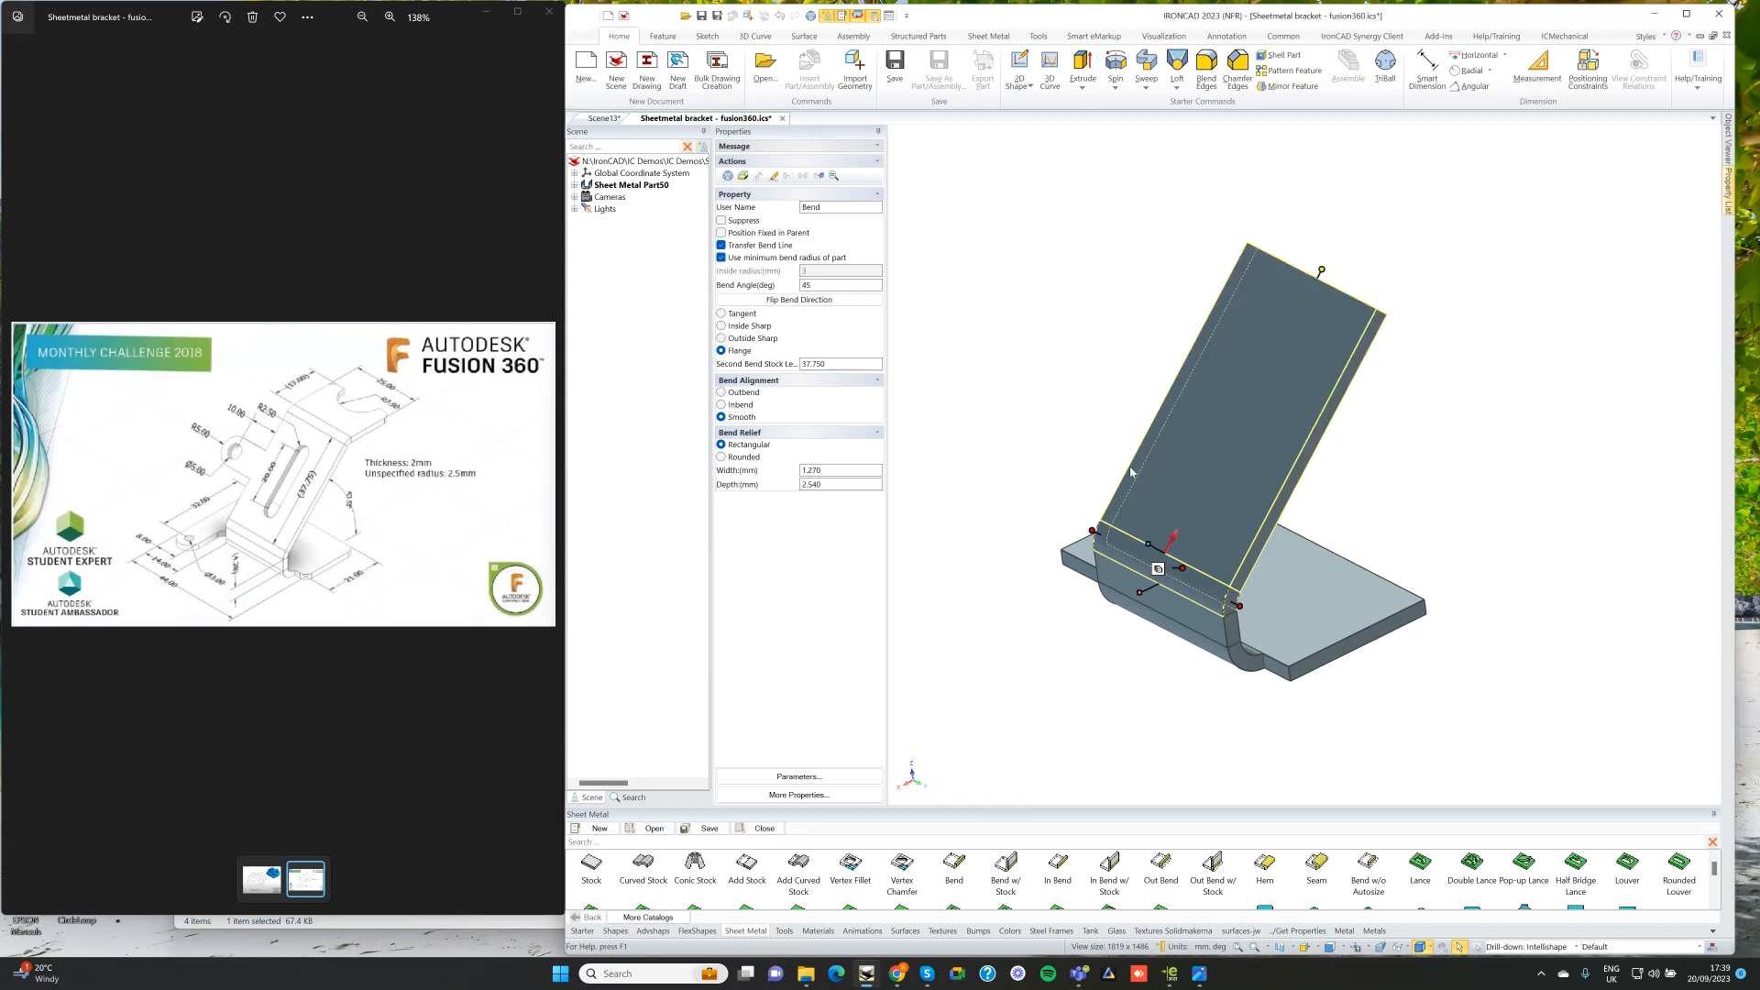
# Step: Add a third bend on the sloping flange's upper edge and align its flange parallel to an edge of the base plate
pyautogui.scroll(3, 1311, 394)
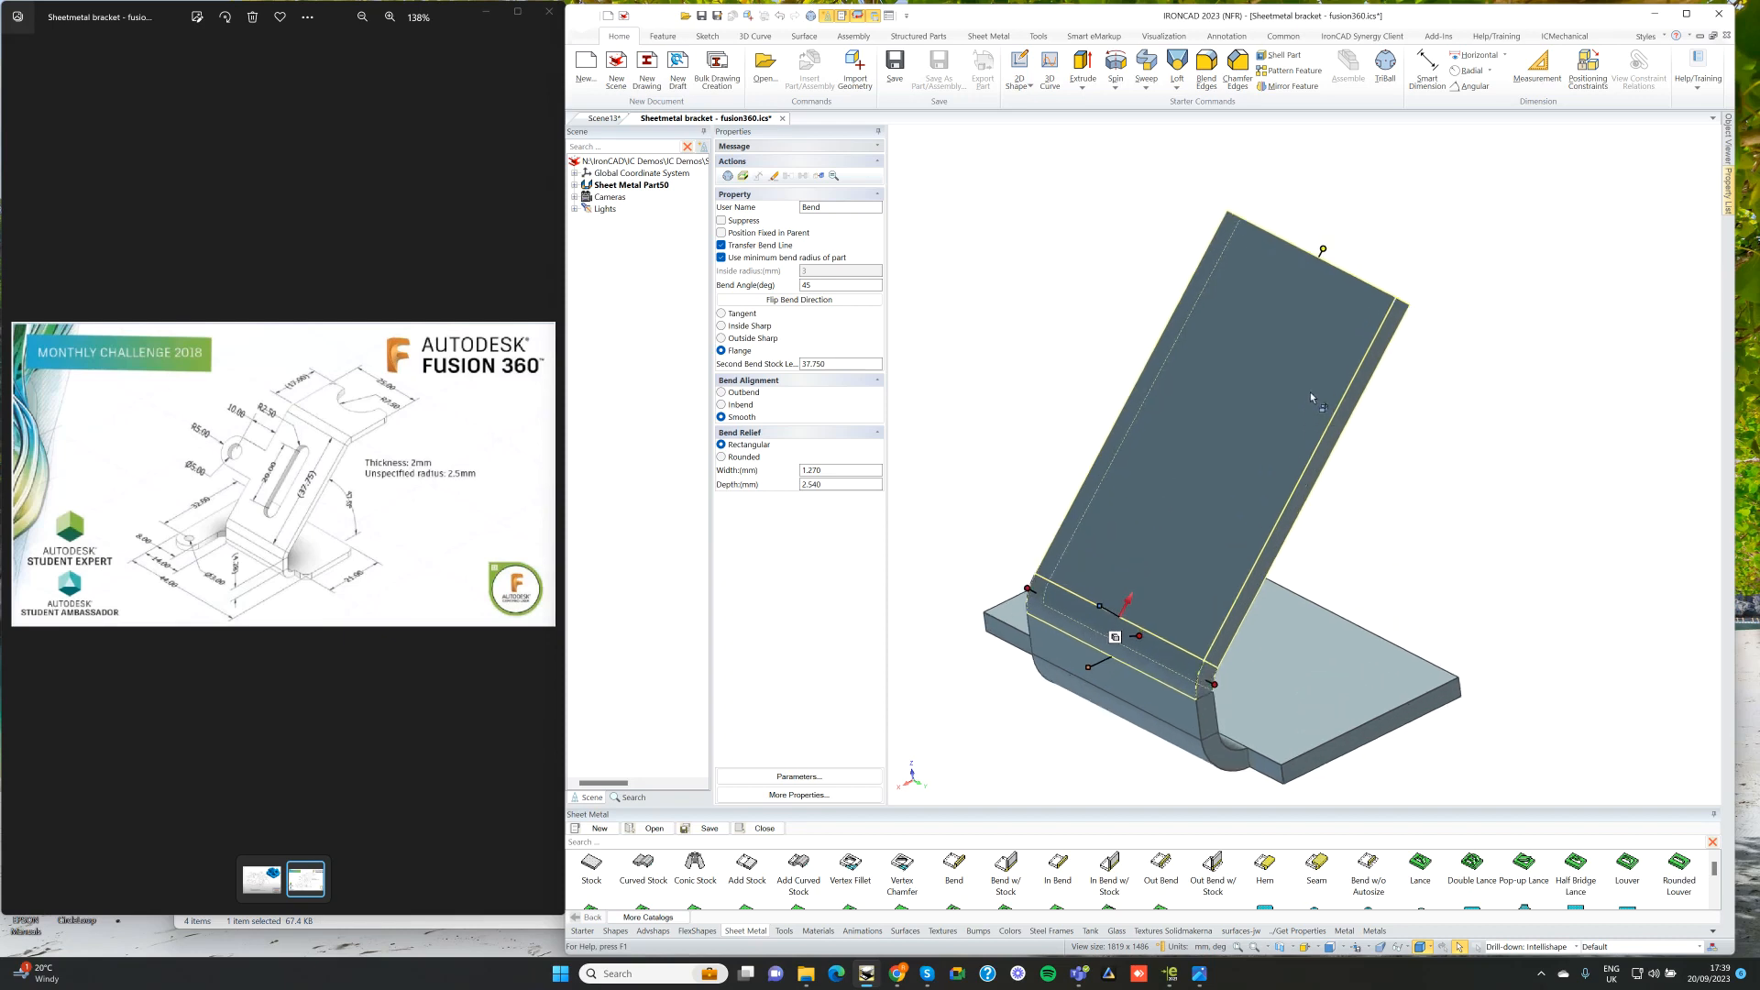
pyautogui.moveTo(1085, 770); pyautogui.dragTo(1217, 699, button='middle')
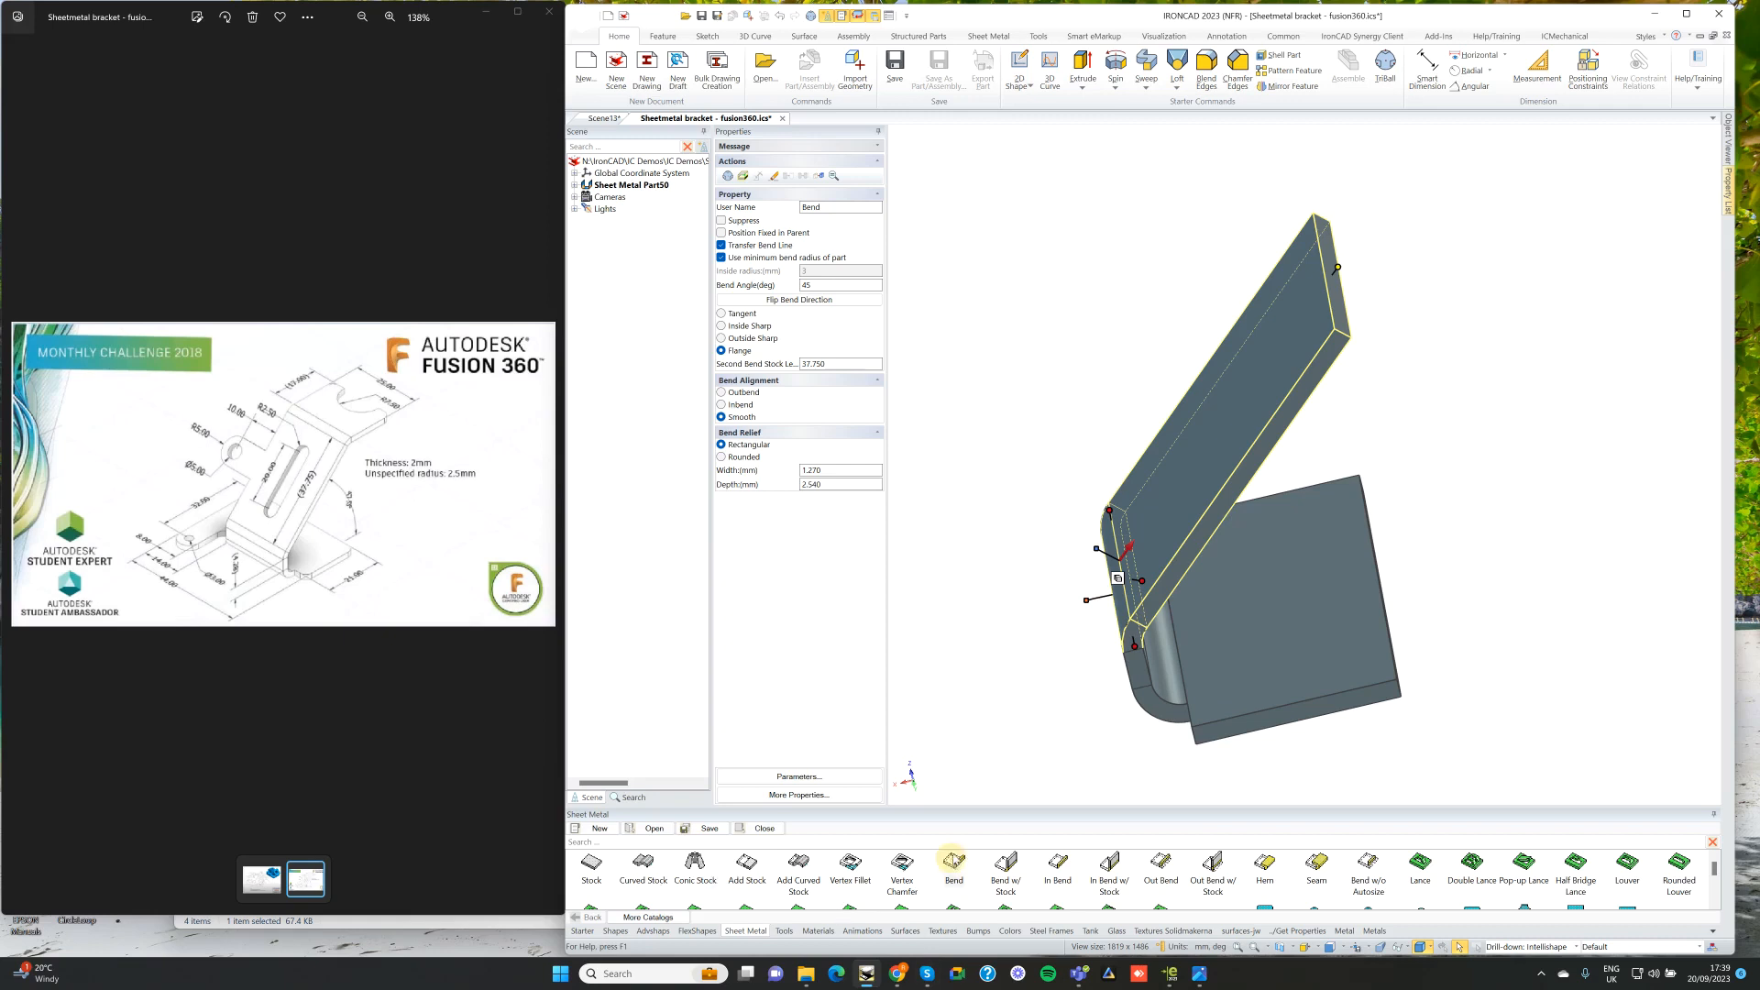
pyautogui.moveTo(953, 860); pyautogui.dragTo(1351, 297)
pyautogui.rightClick(1409, 237)
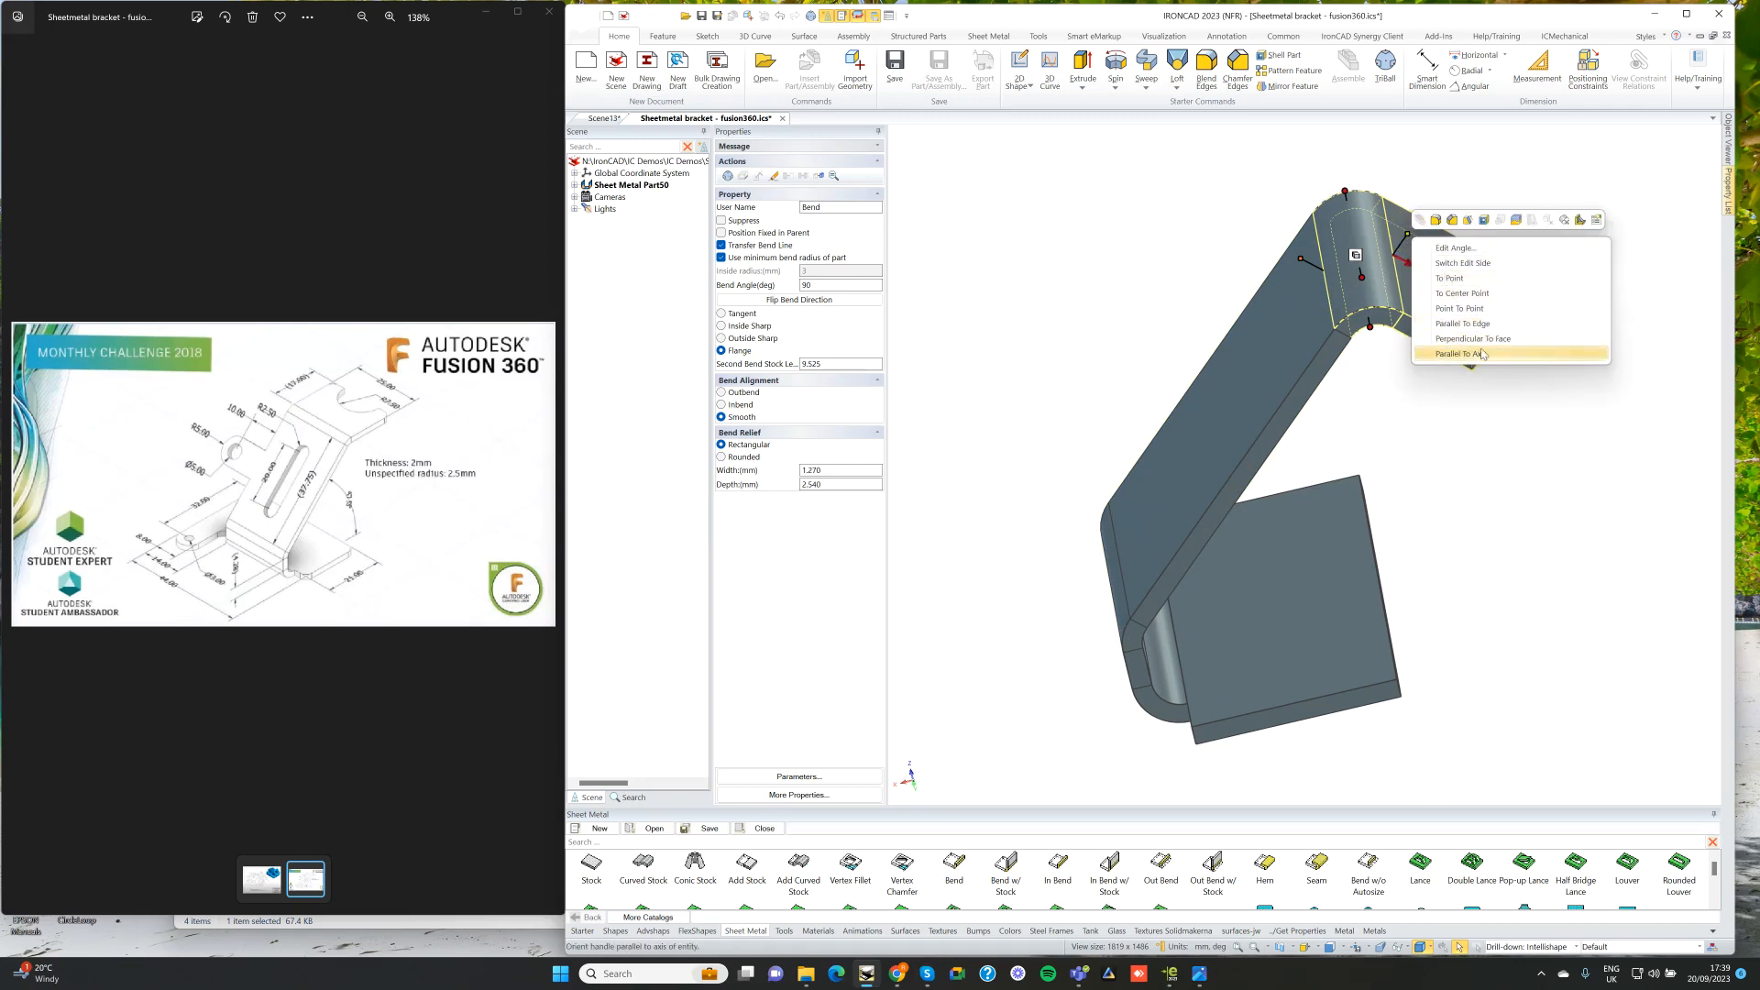
pyautogui.click(1485, 325)
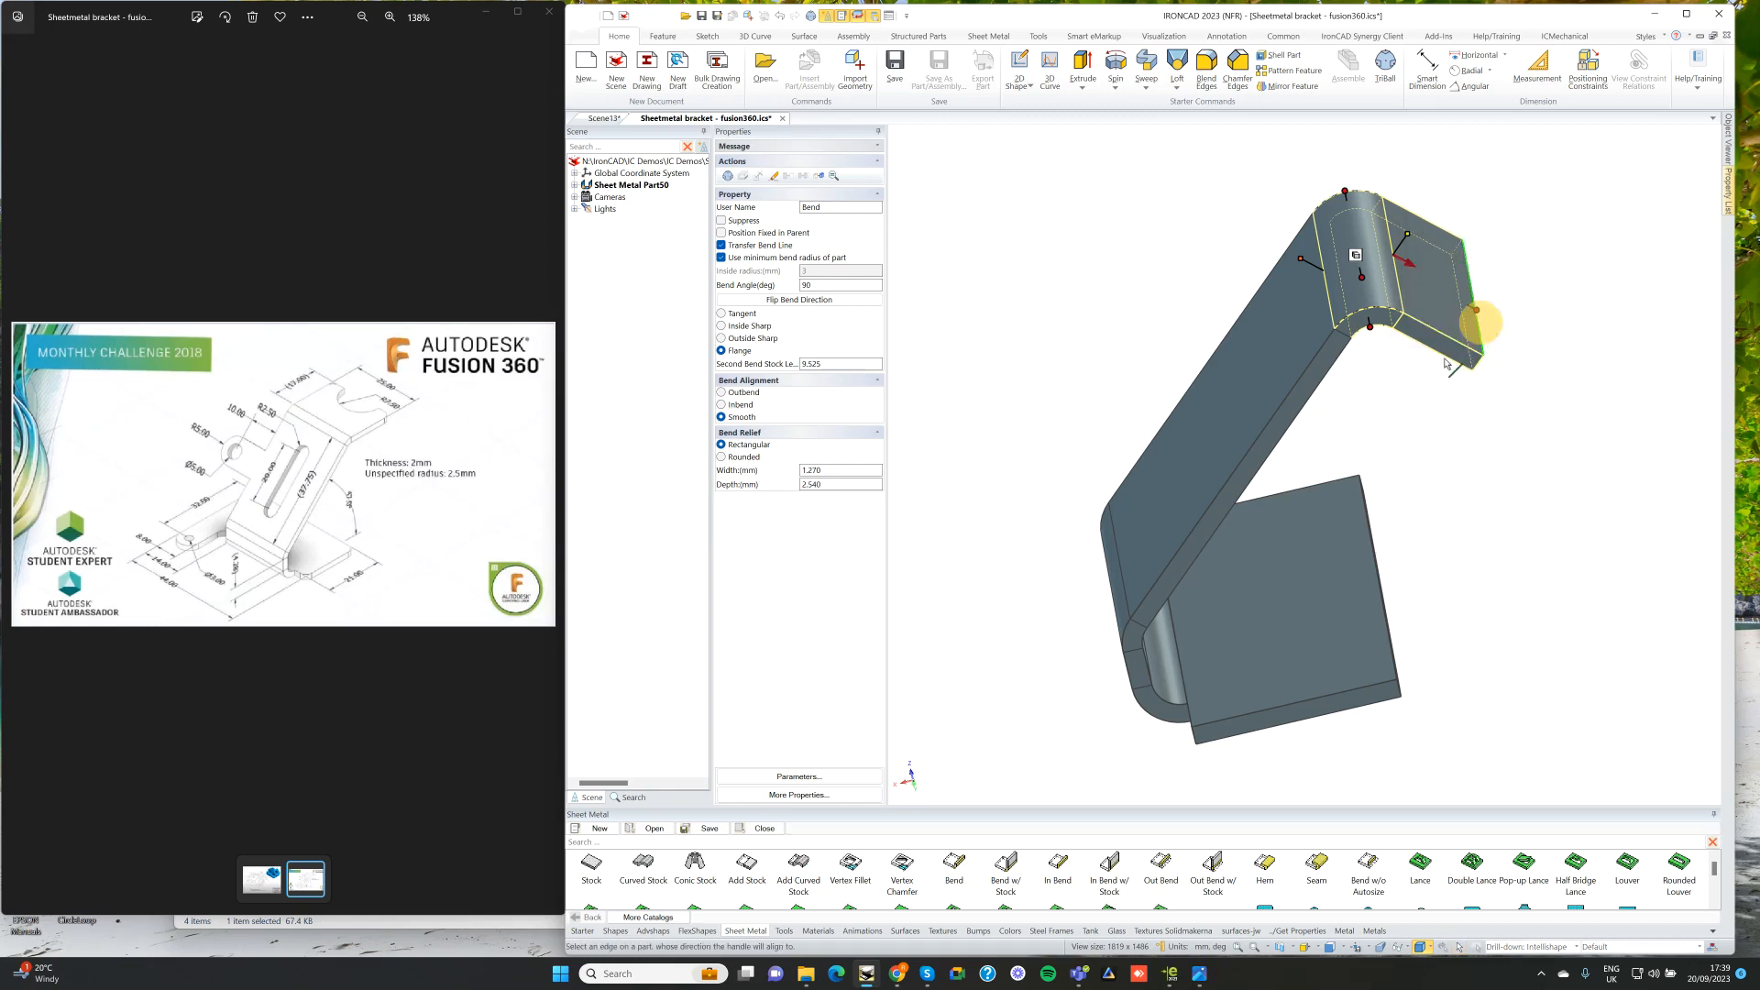
pyautogui.click(1326, 484)
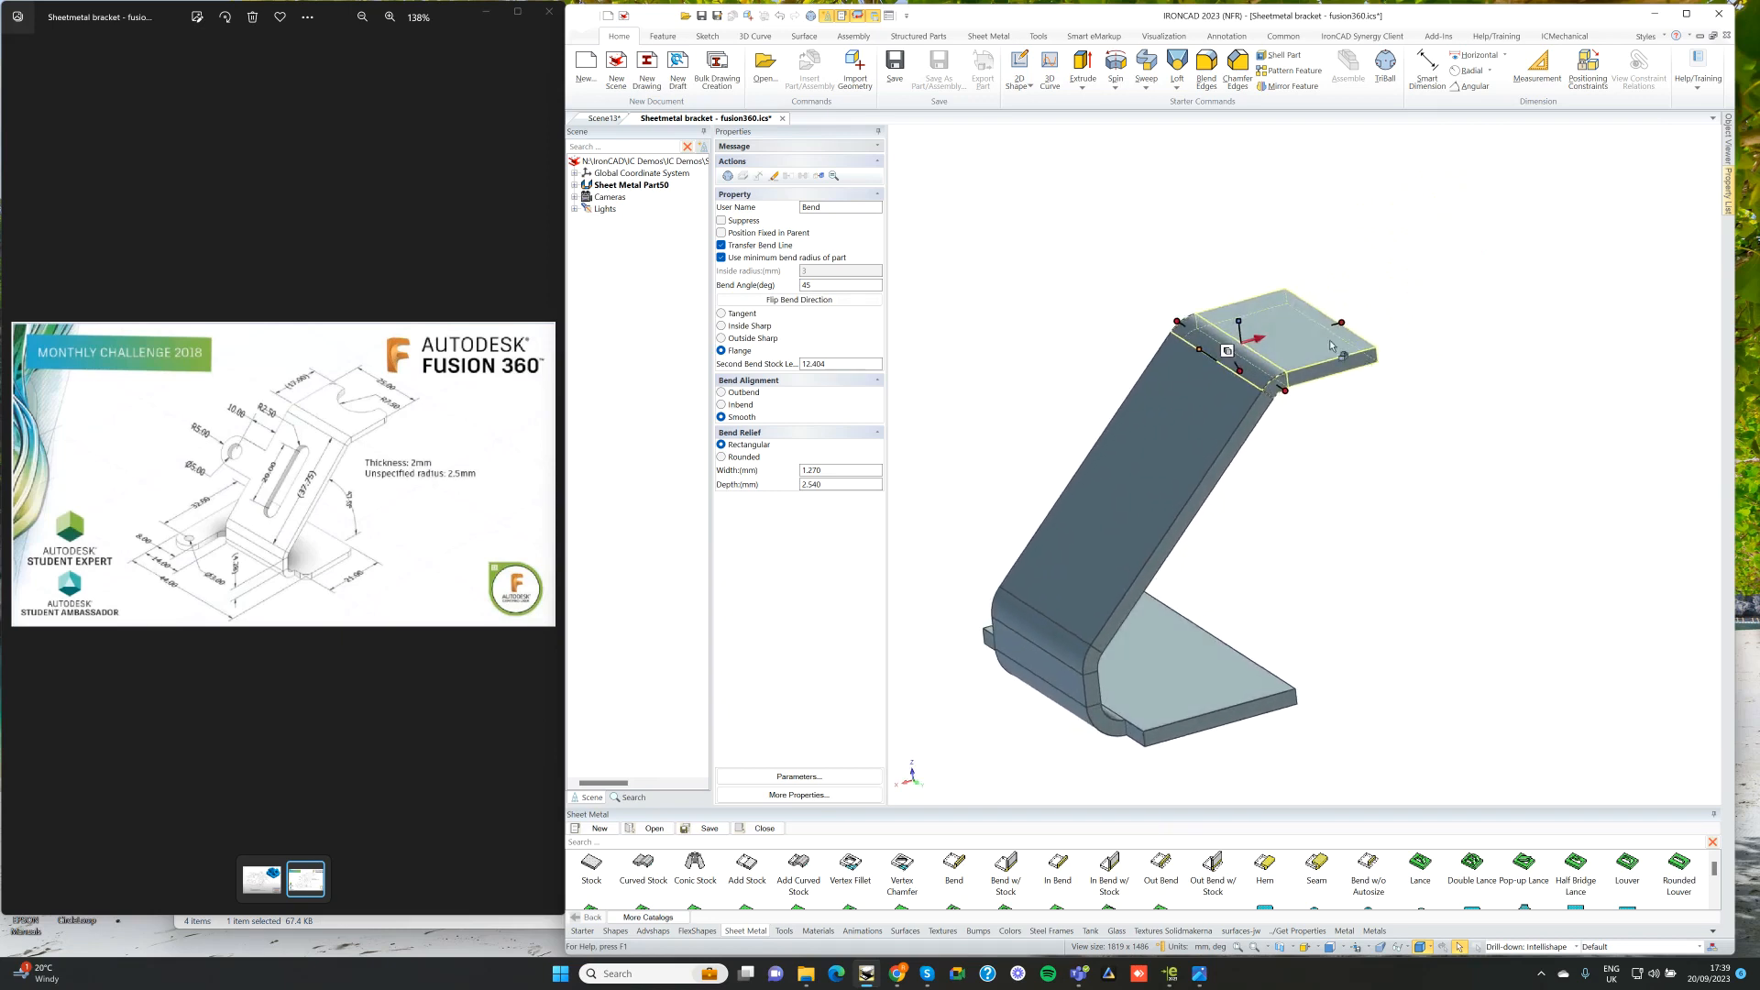
# Step: Set the uppermost flange's second bend stock length to 17 mm
pyautogui.rightClick(1340, 326)
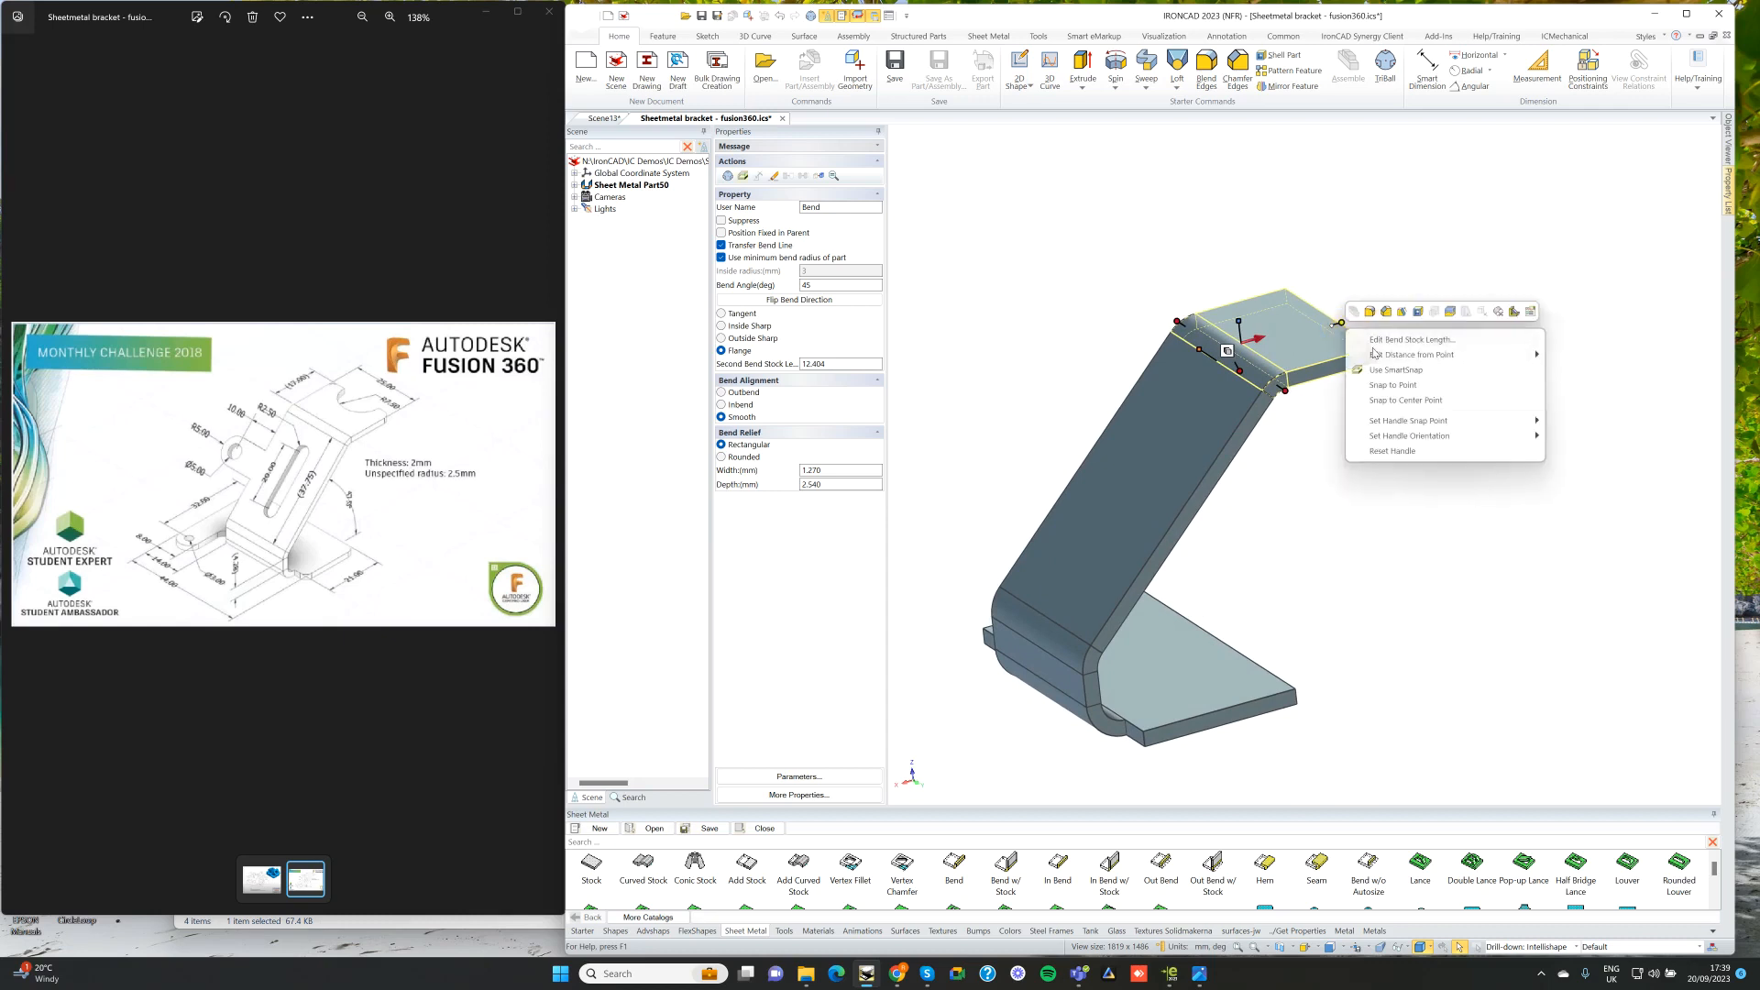
pyautogui.click(1385, 340)
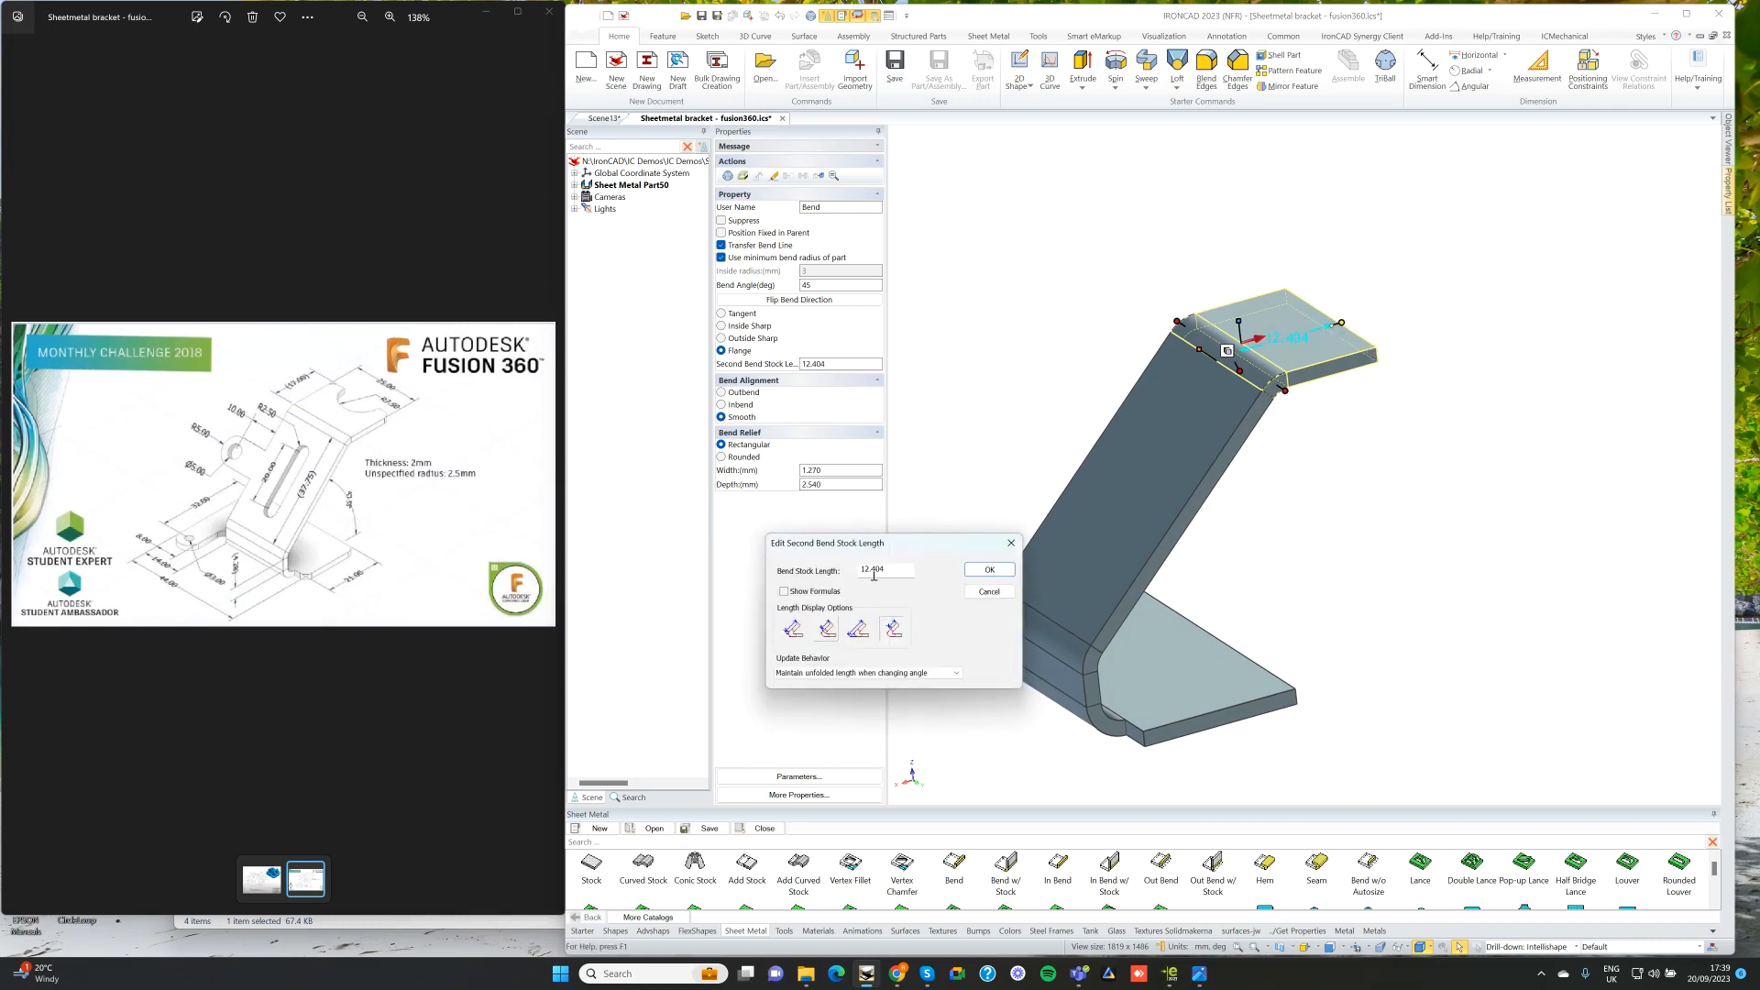
pyautogui.doubleClick(874, 570)
pyautogui.write('17')
pyautogui.press('Return')
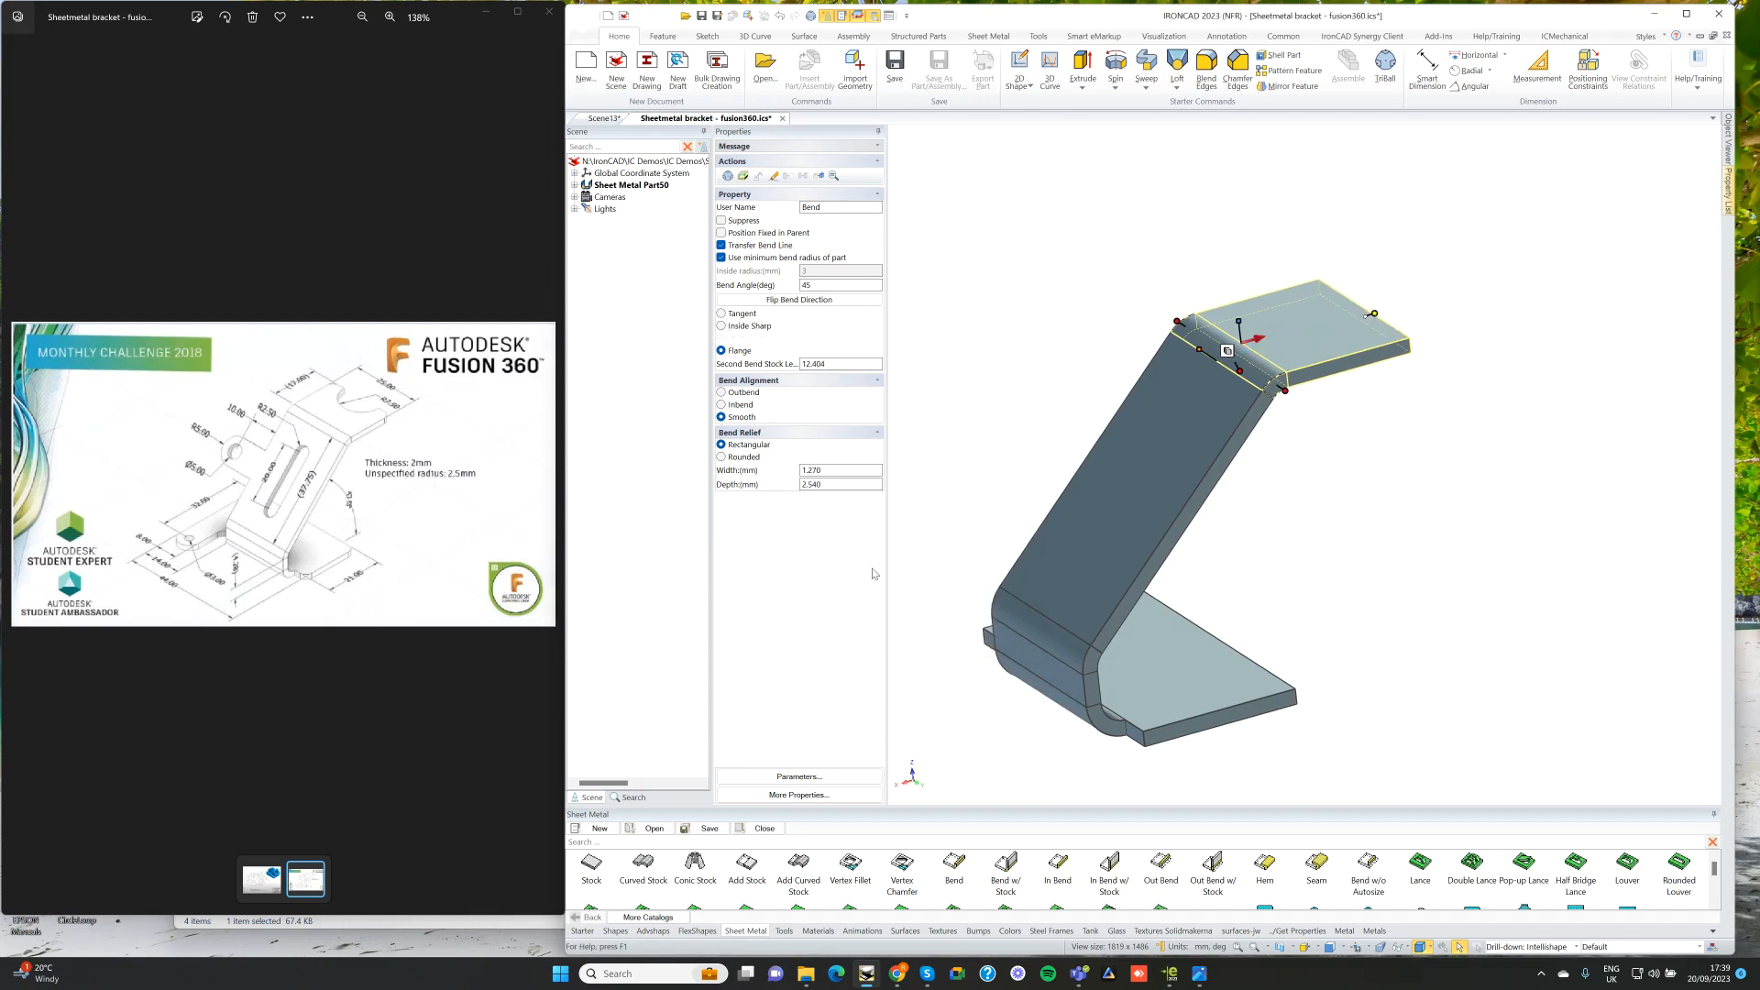
# Step: Add stock to the base plate's edge beside the lower bend and set its width along that edge to 7 mm
pyautogui.click(1295, 575)
pyautogui.moveTo(1287, 648)
pyautogui.mouseDown(button='middle')
pyautogui.moveTo(1190, 690)
pyautogui.moveTo(1128, 683)
pyautogui.mouseUp(button='middle')
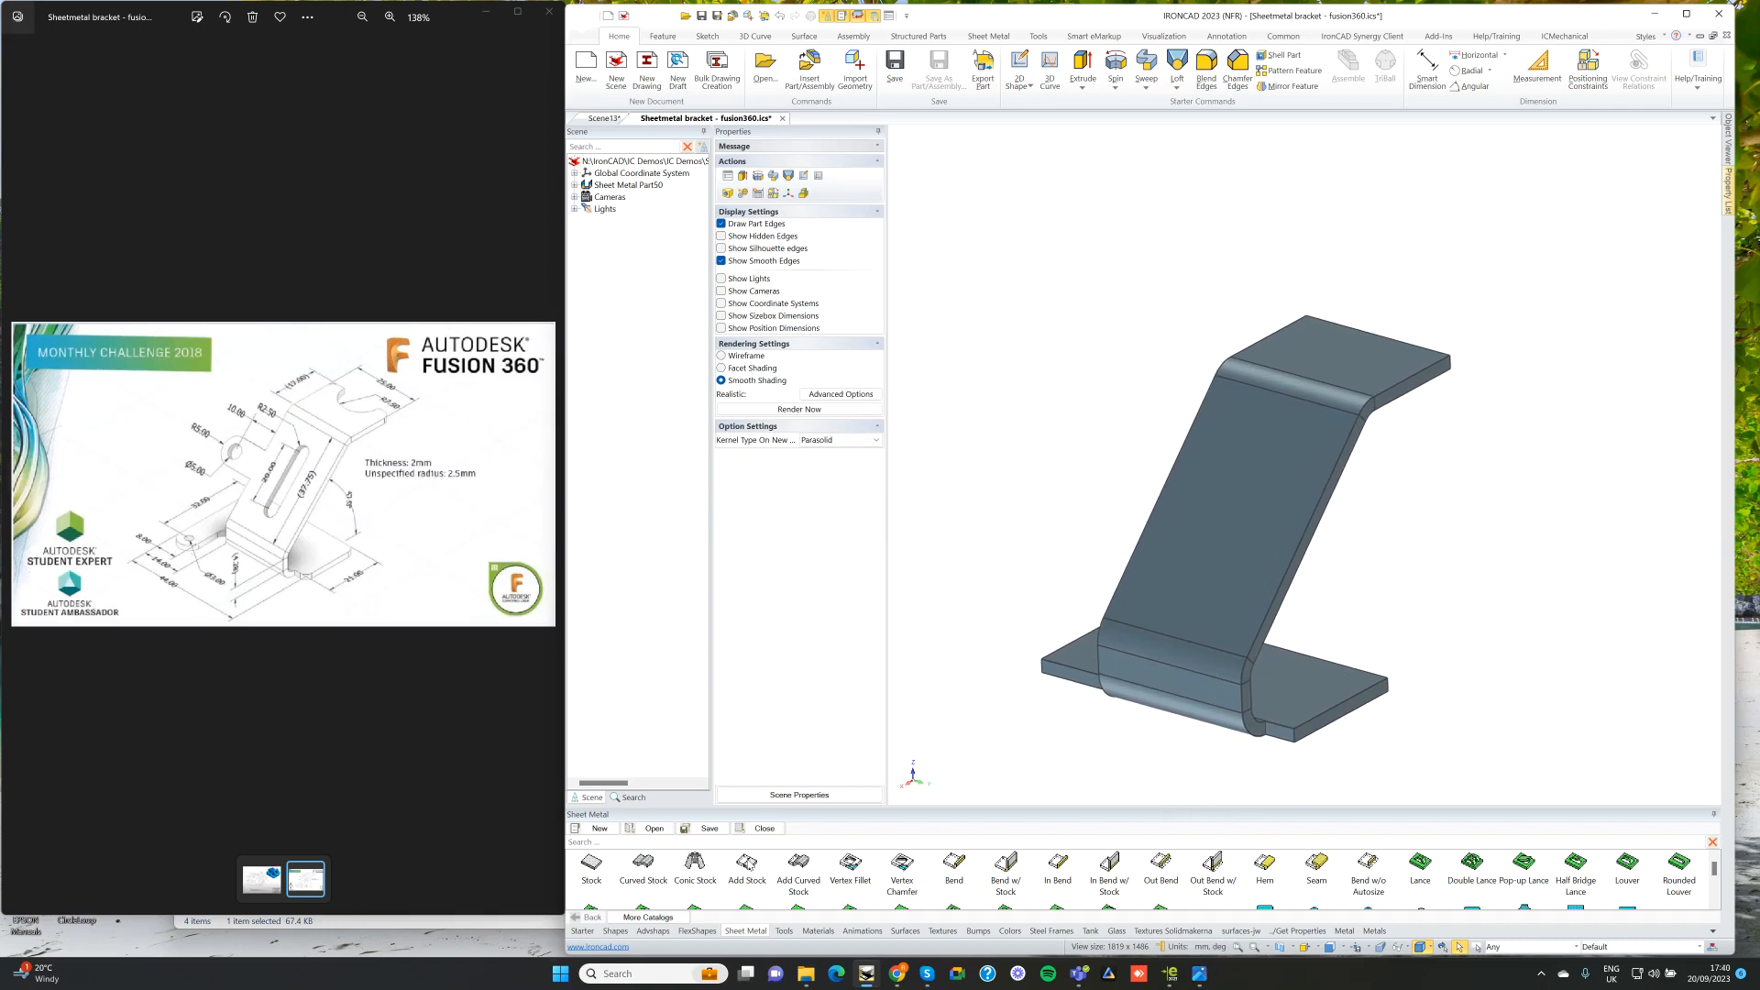
pyautogui.moveTo(747, 864); pyautogui.dragTo(1069, 676)
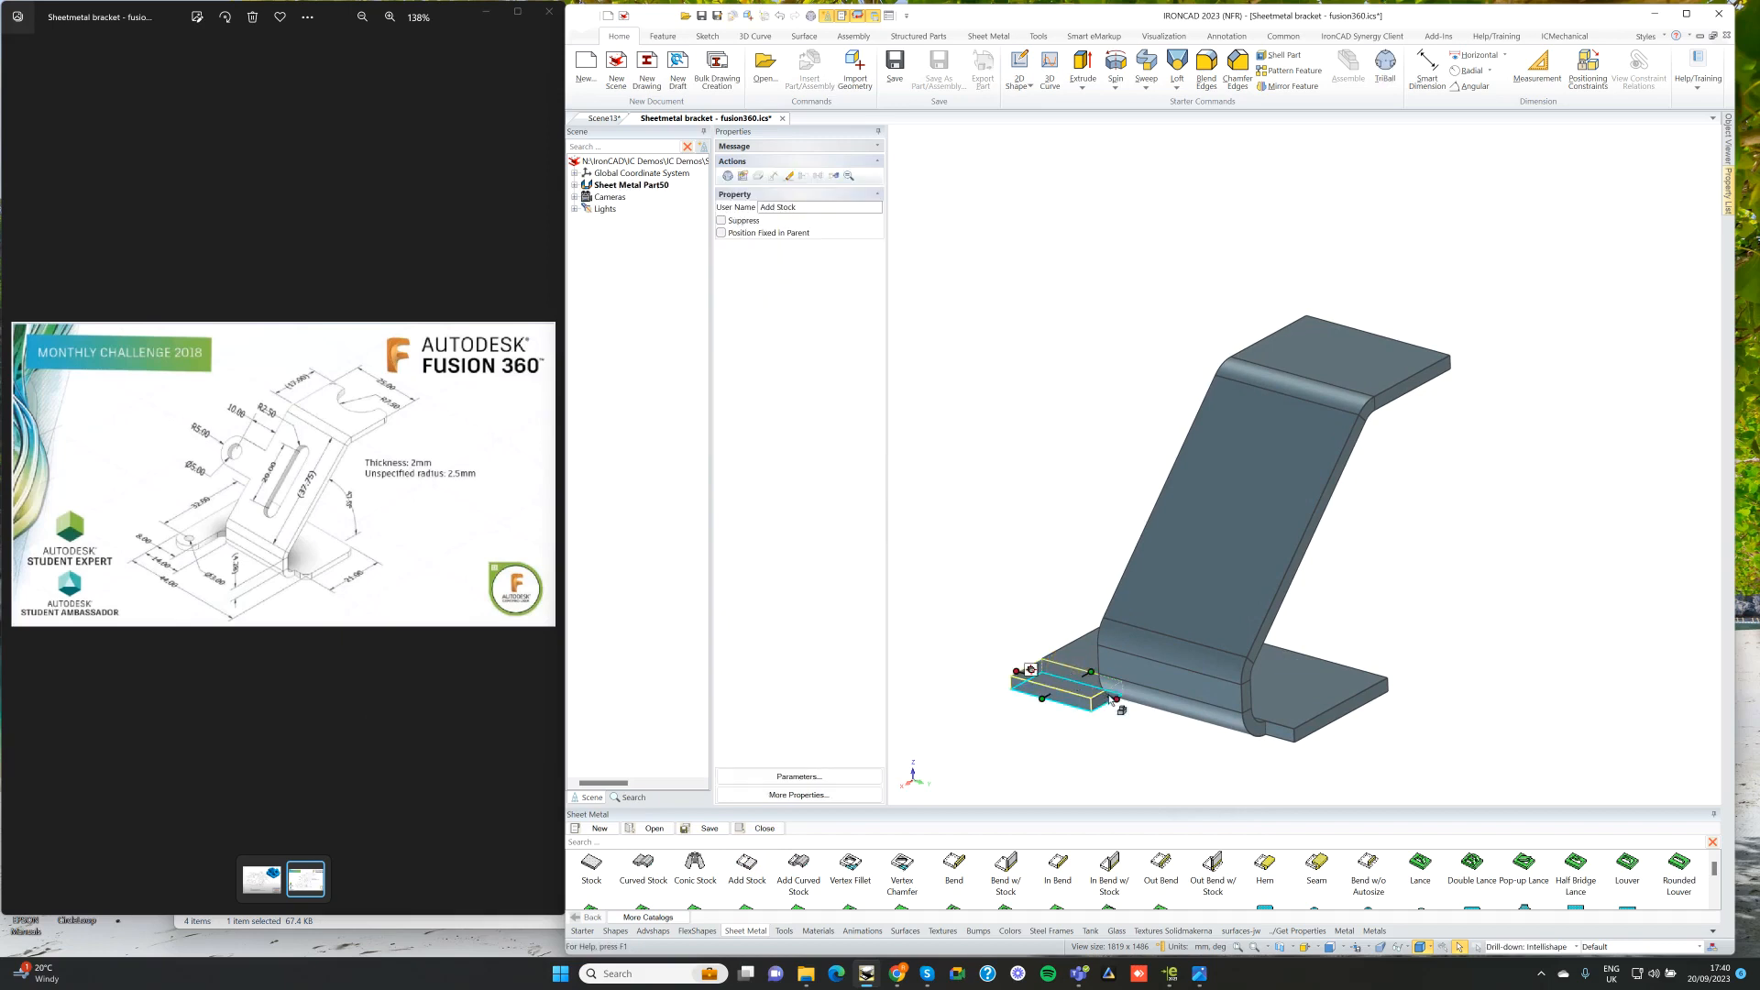
pyautogui.click(1089, 694)
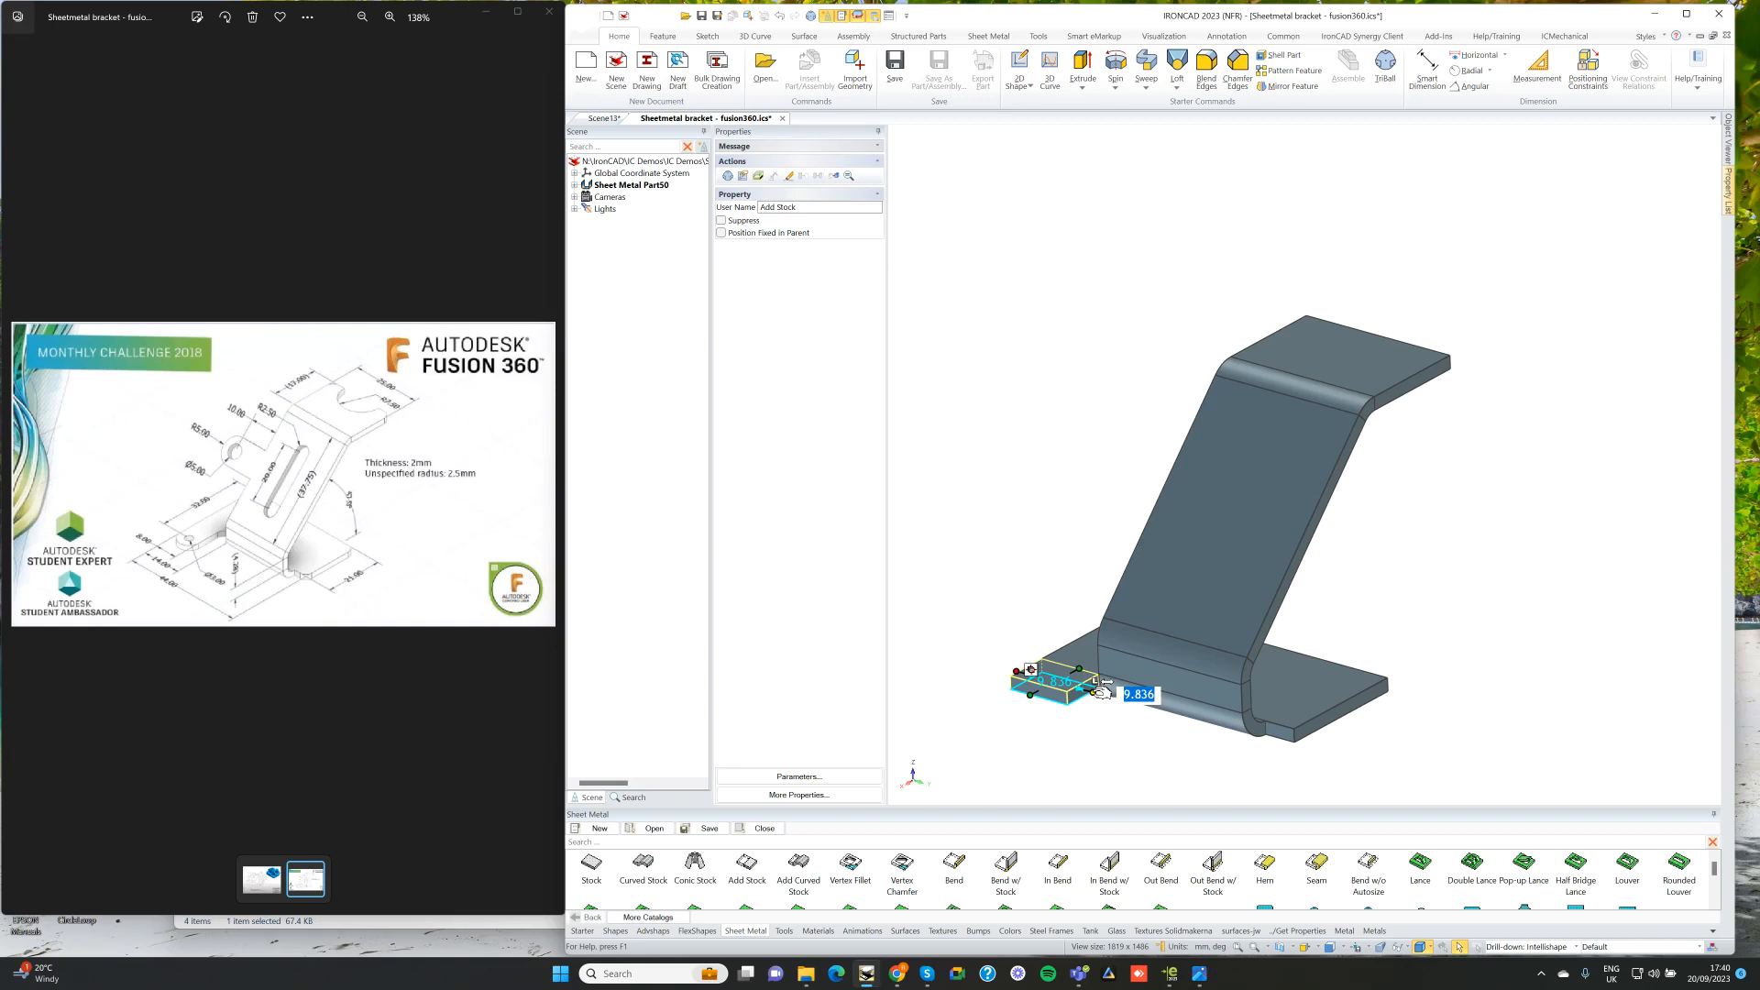
pyautogui.write('7')
pyautogui.press('Return')
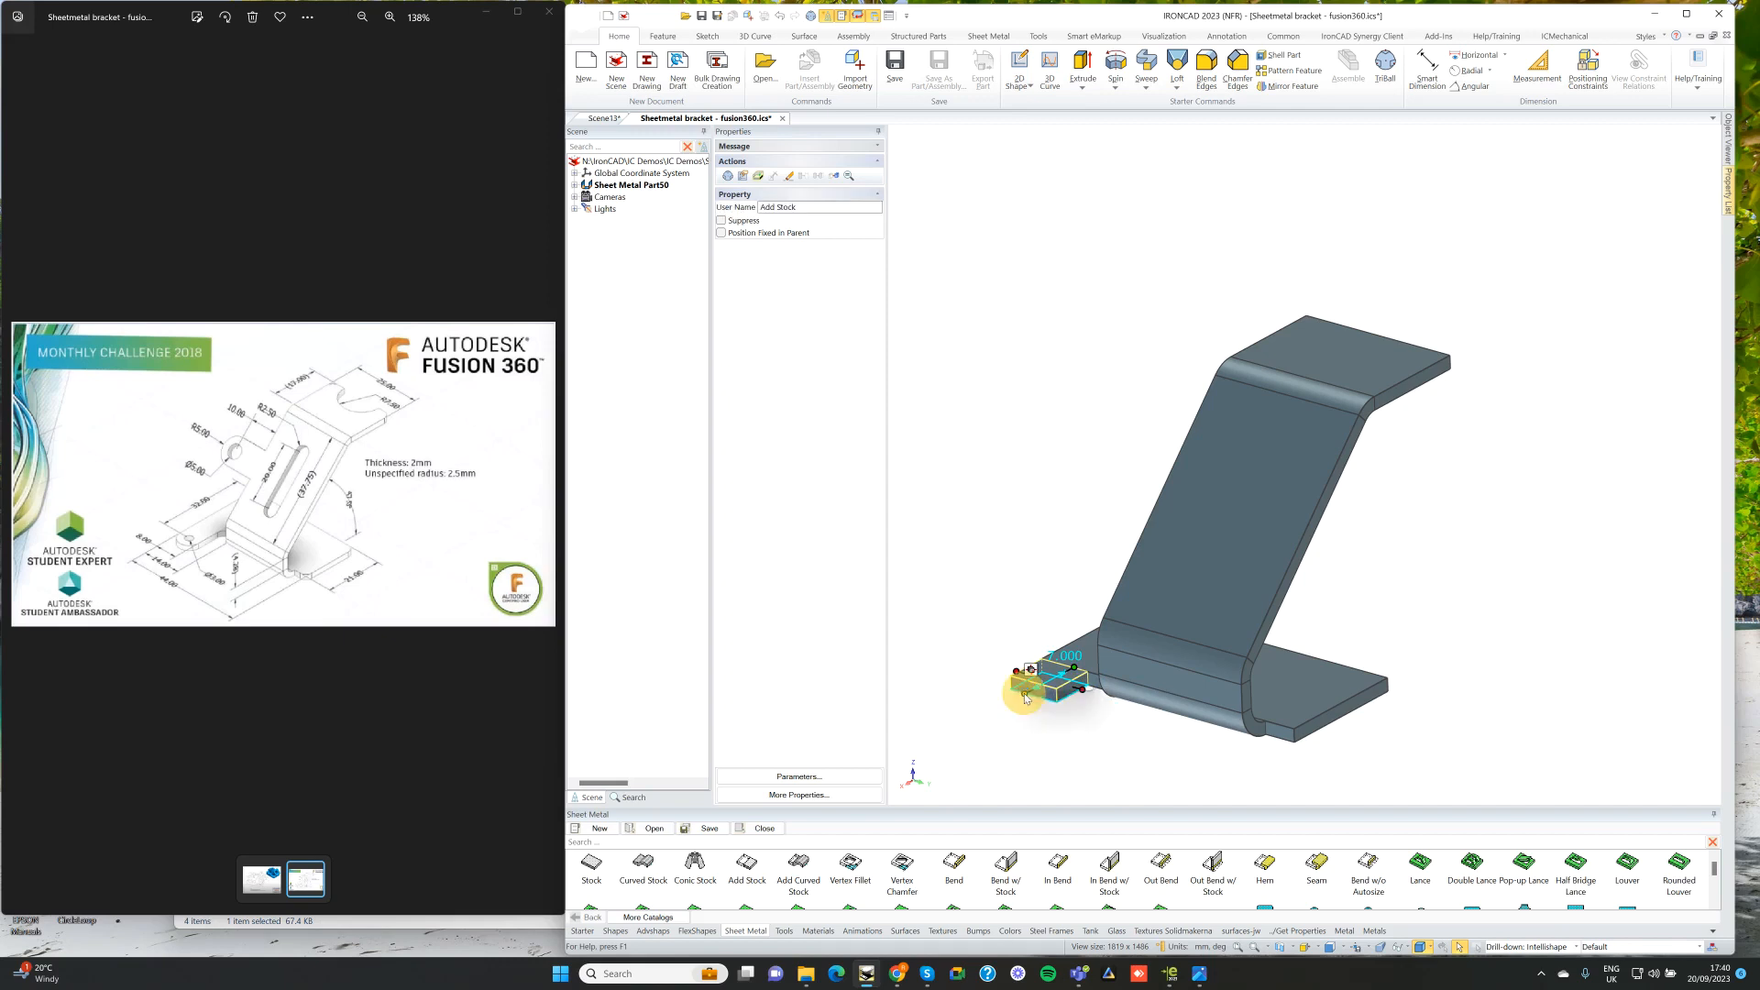
# Step: Edit the base tab's end distance from the base plate's opposite edge to make the tab 15 mm long
pyautogui.rightClick(1025, 697)
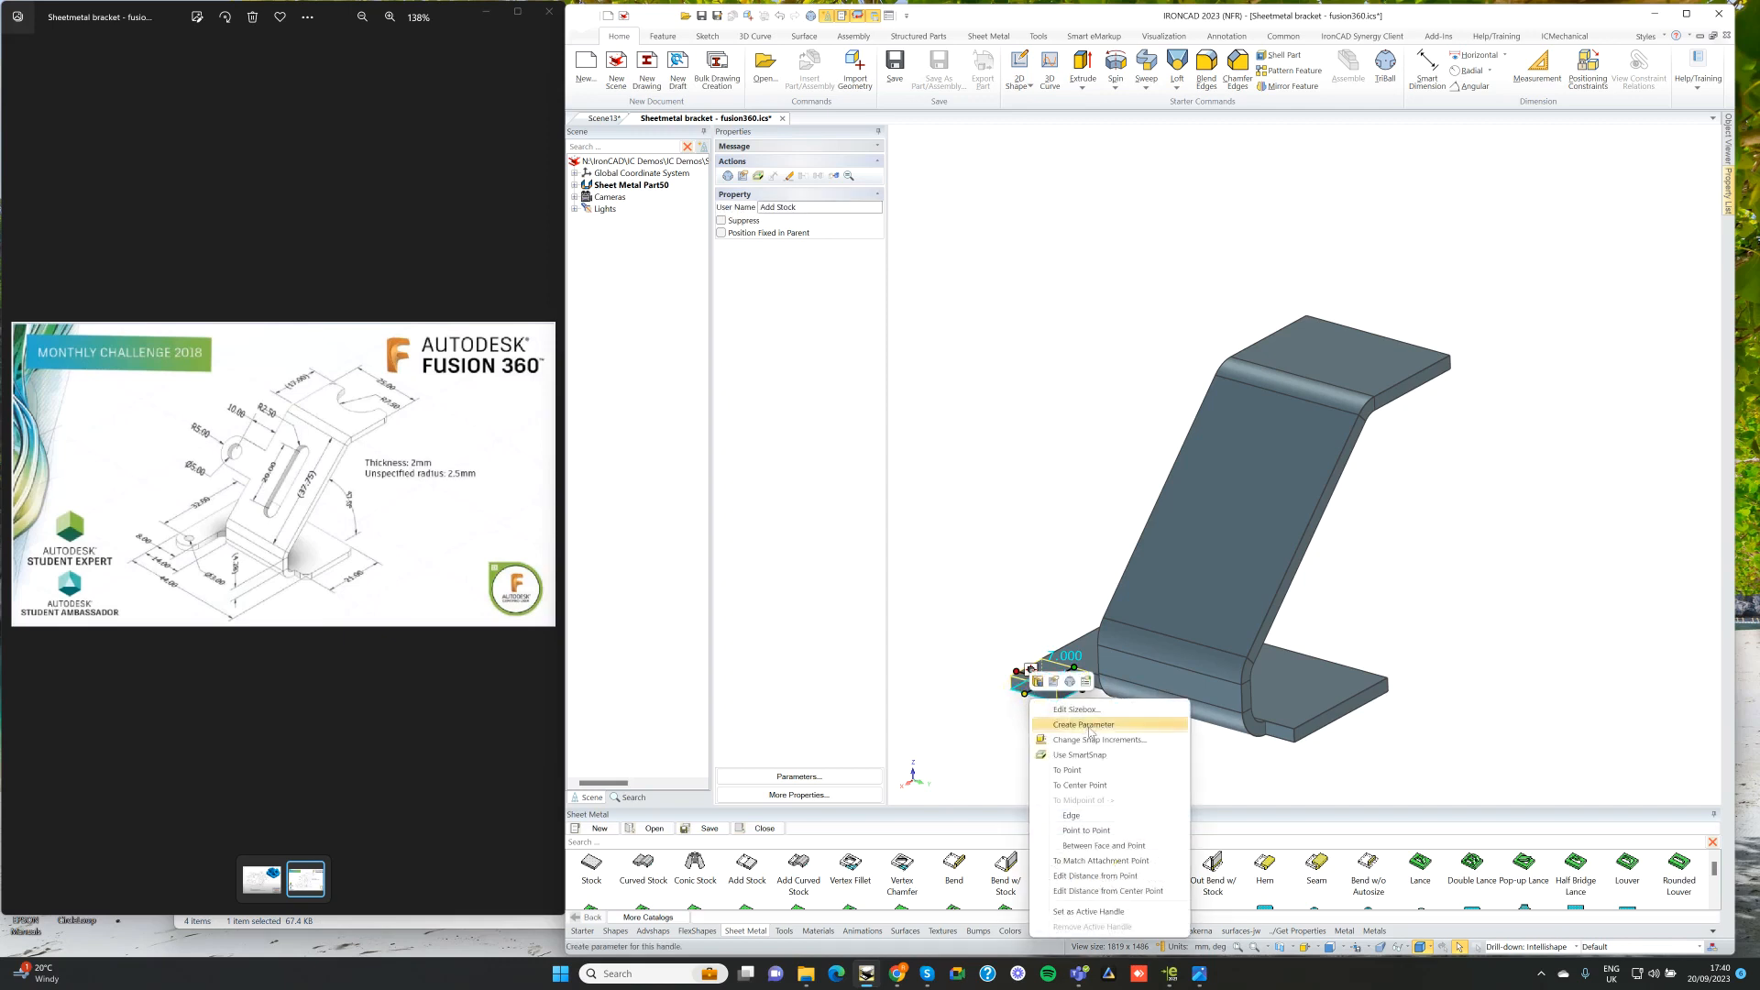
pyautogui.click(1132, 877)
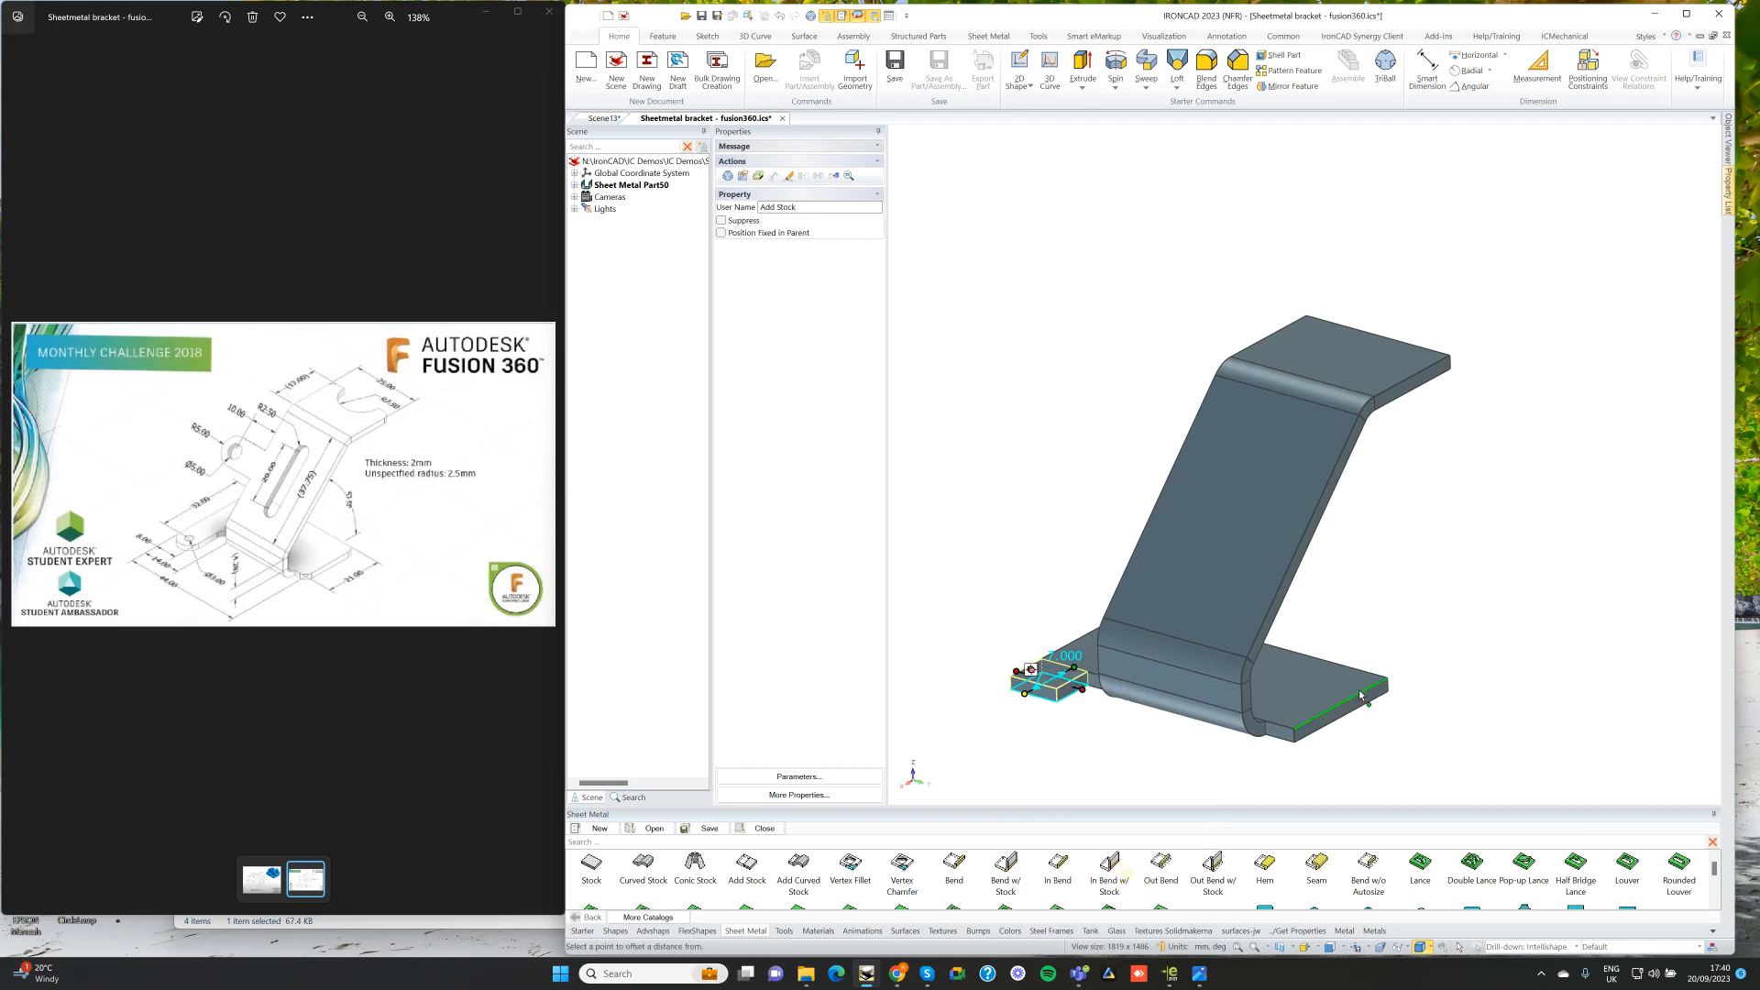
pyautogui.click(1362, 678)
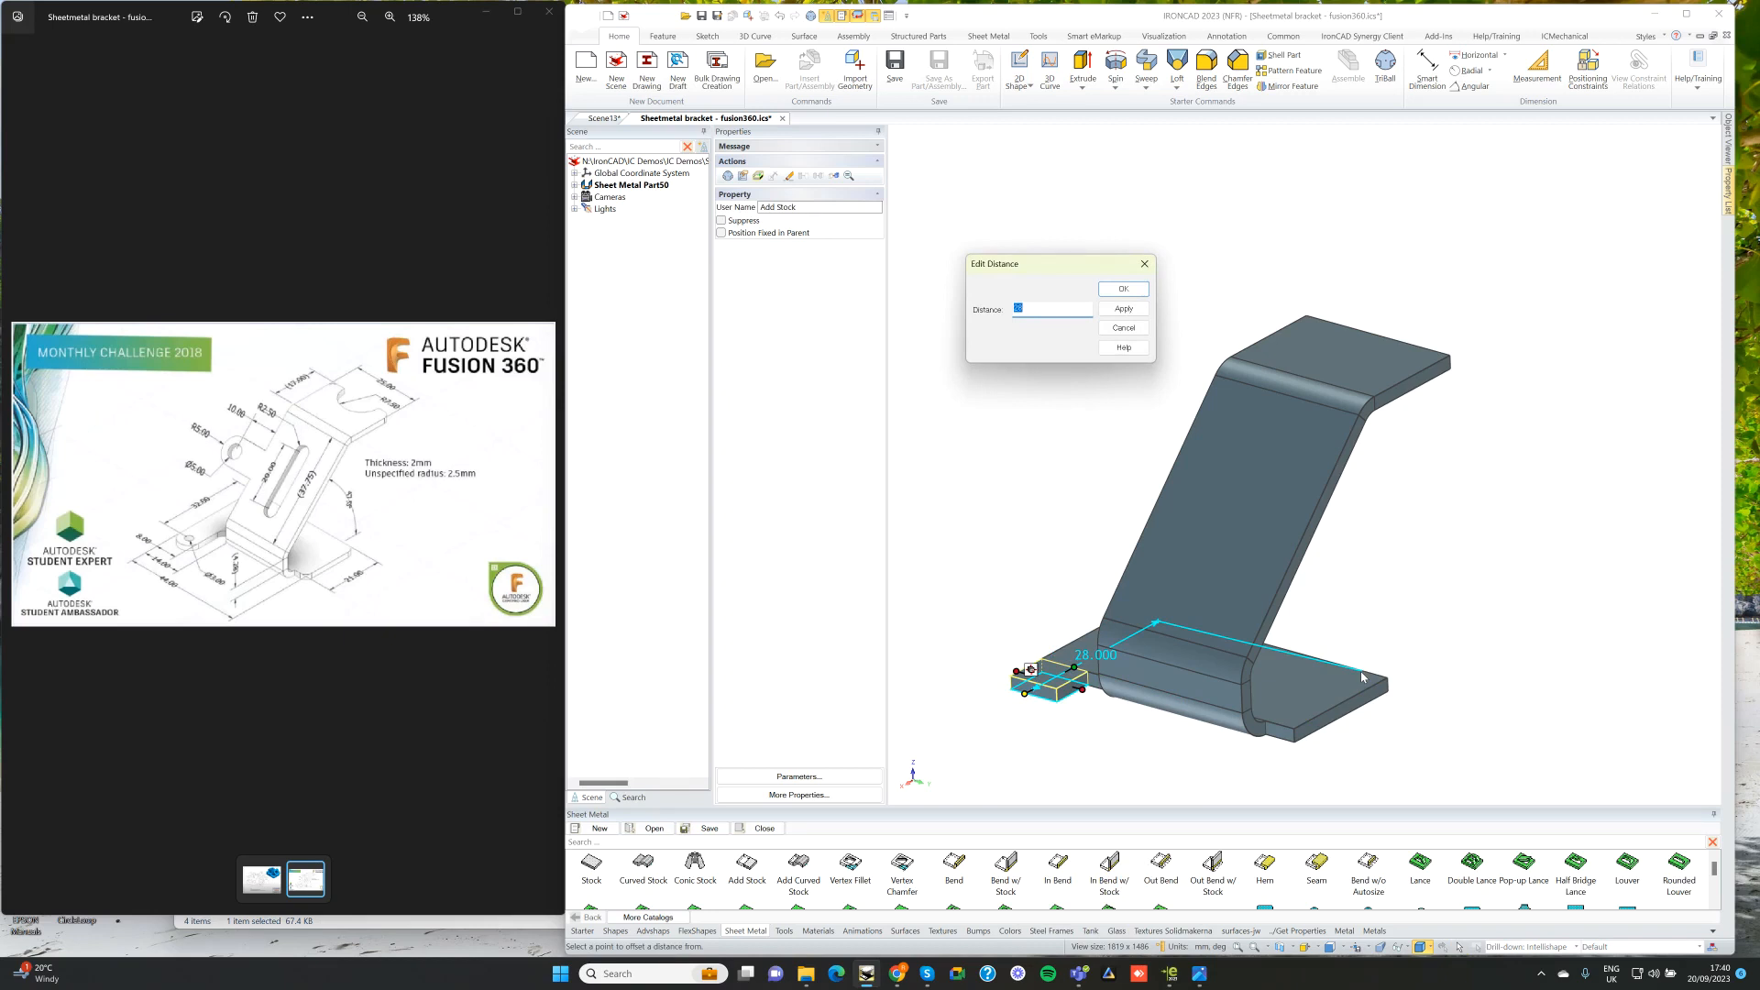
pyautogui.write('15')
pyautogui.press('Return')
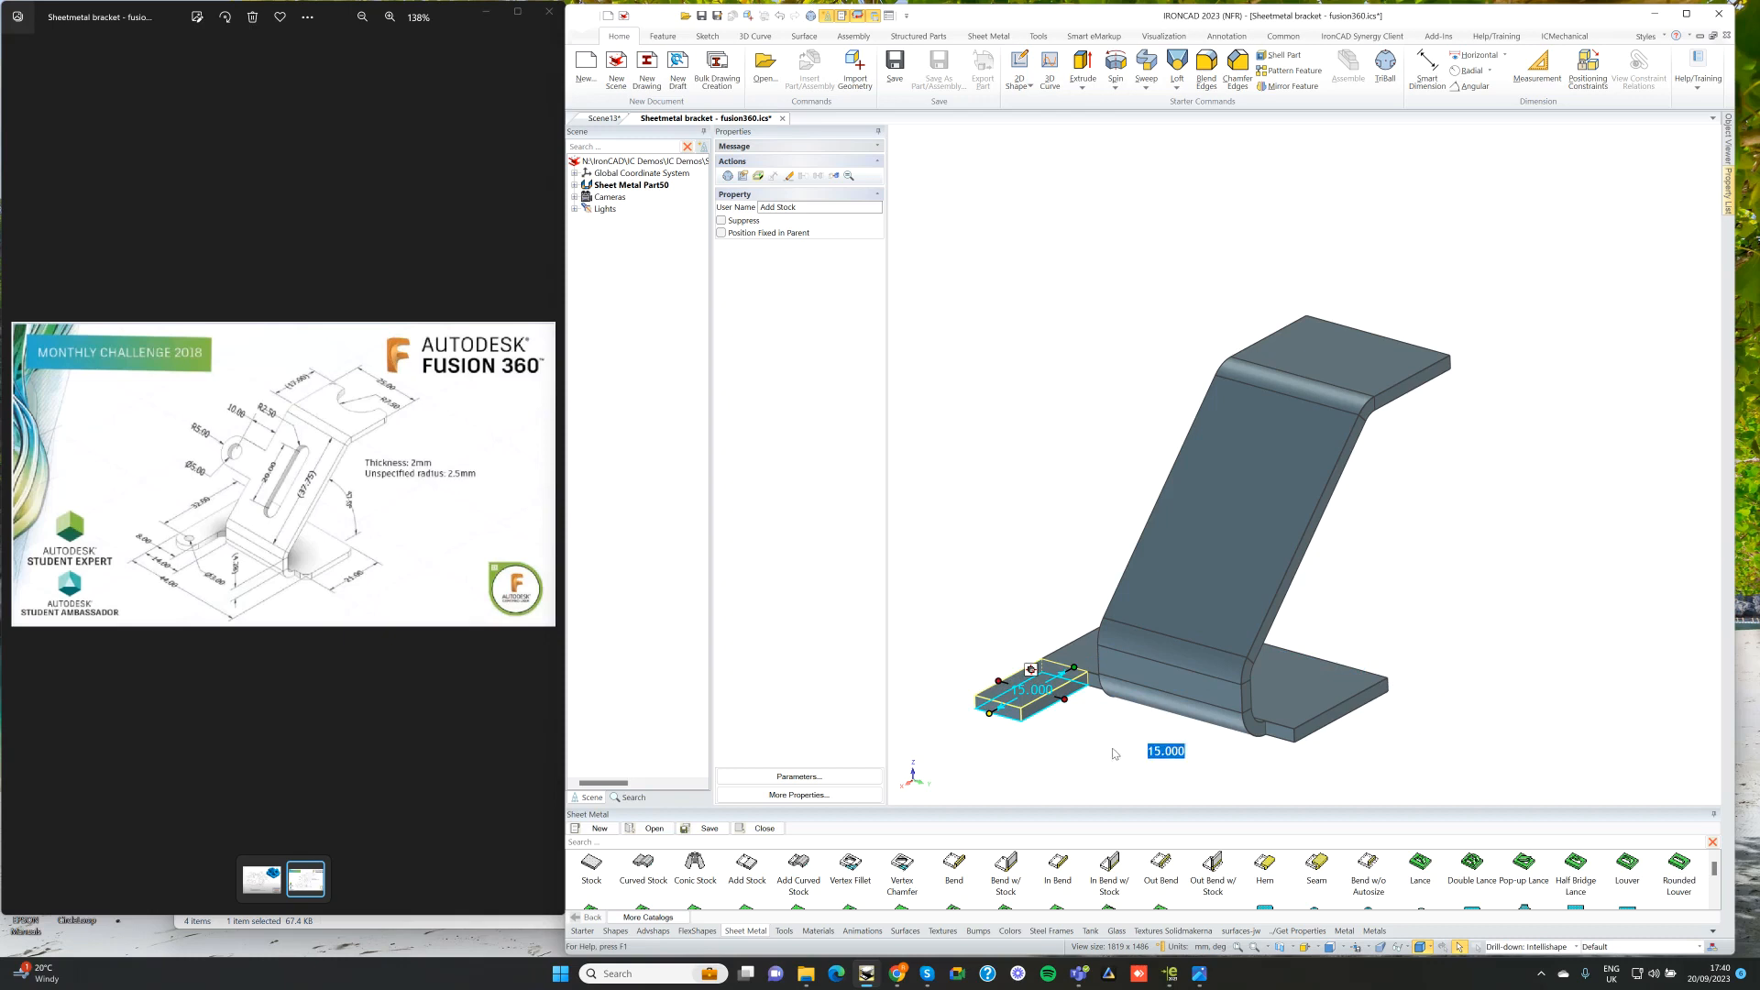
pyautogui.click(1114, 753)
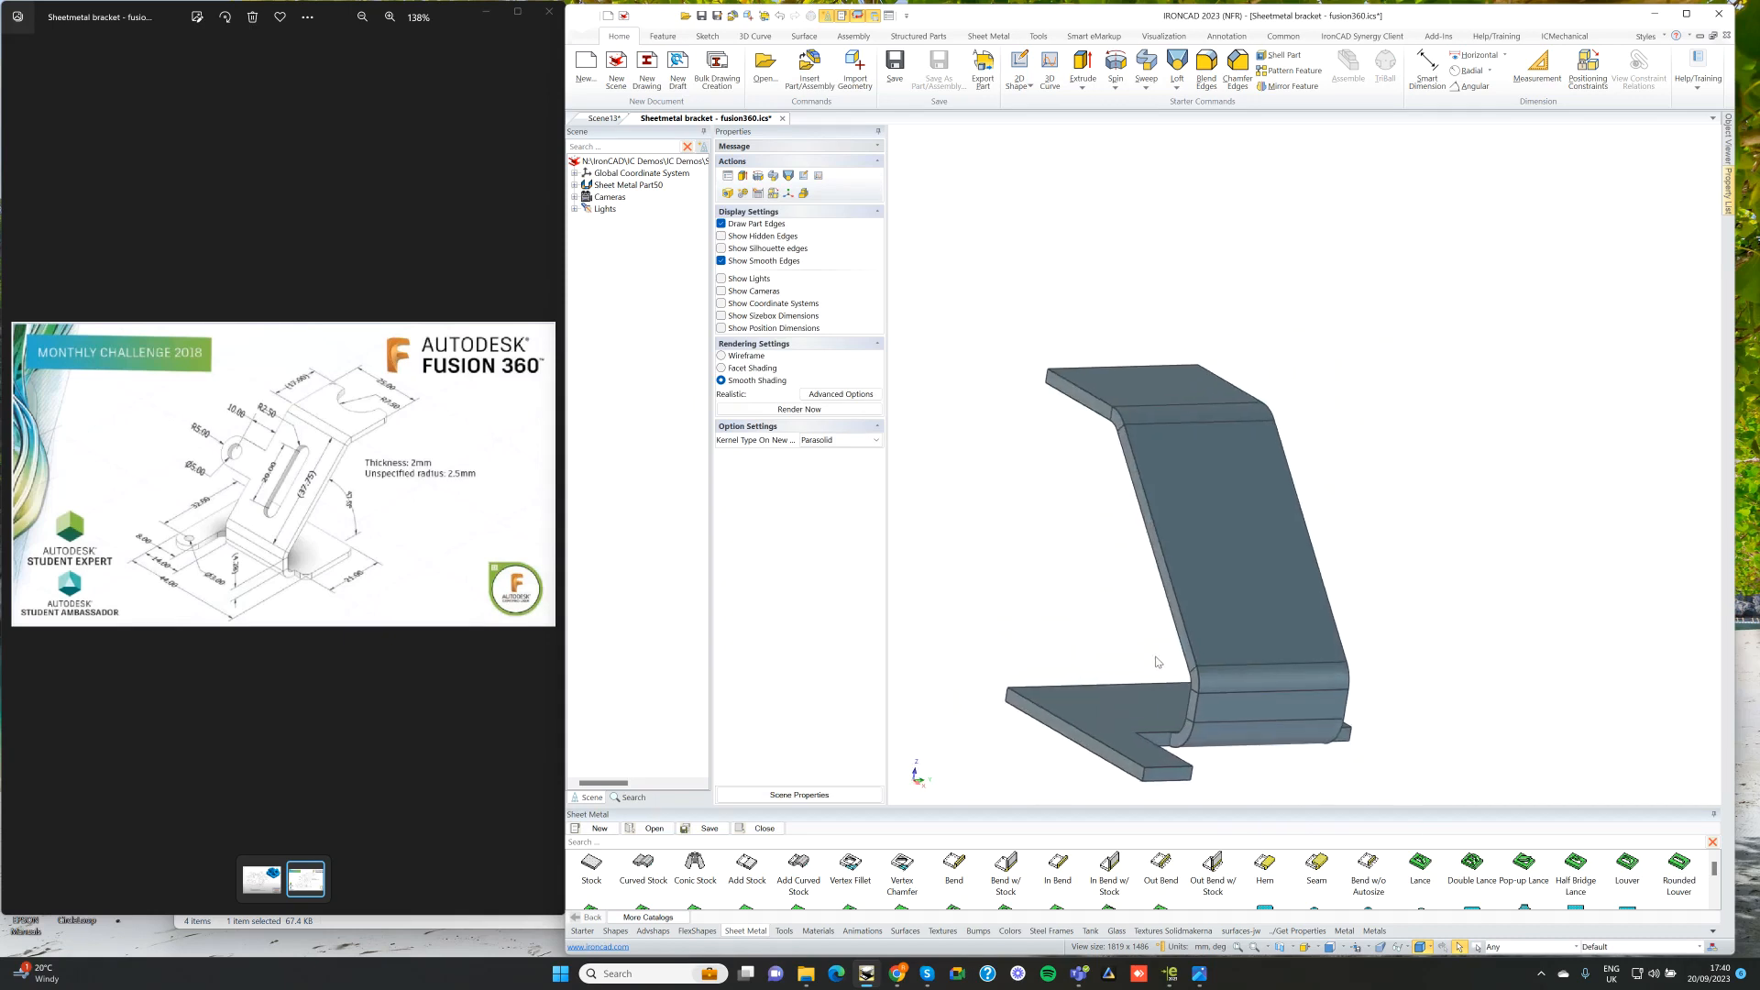
# Step: Add stock to the sloping flange's side edge and shorten it at both ends to about 22.4 mm along that edge
pyautogui.moveTo(749, 869); pyautogui.dragTo(1160, 556)
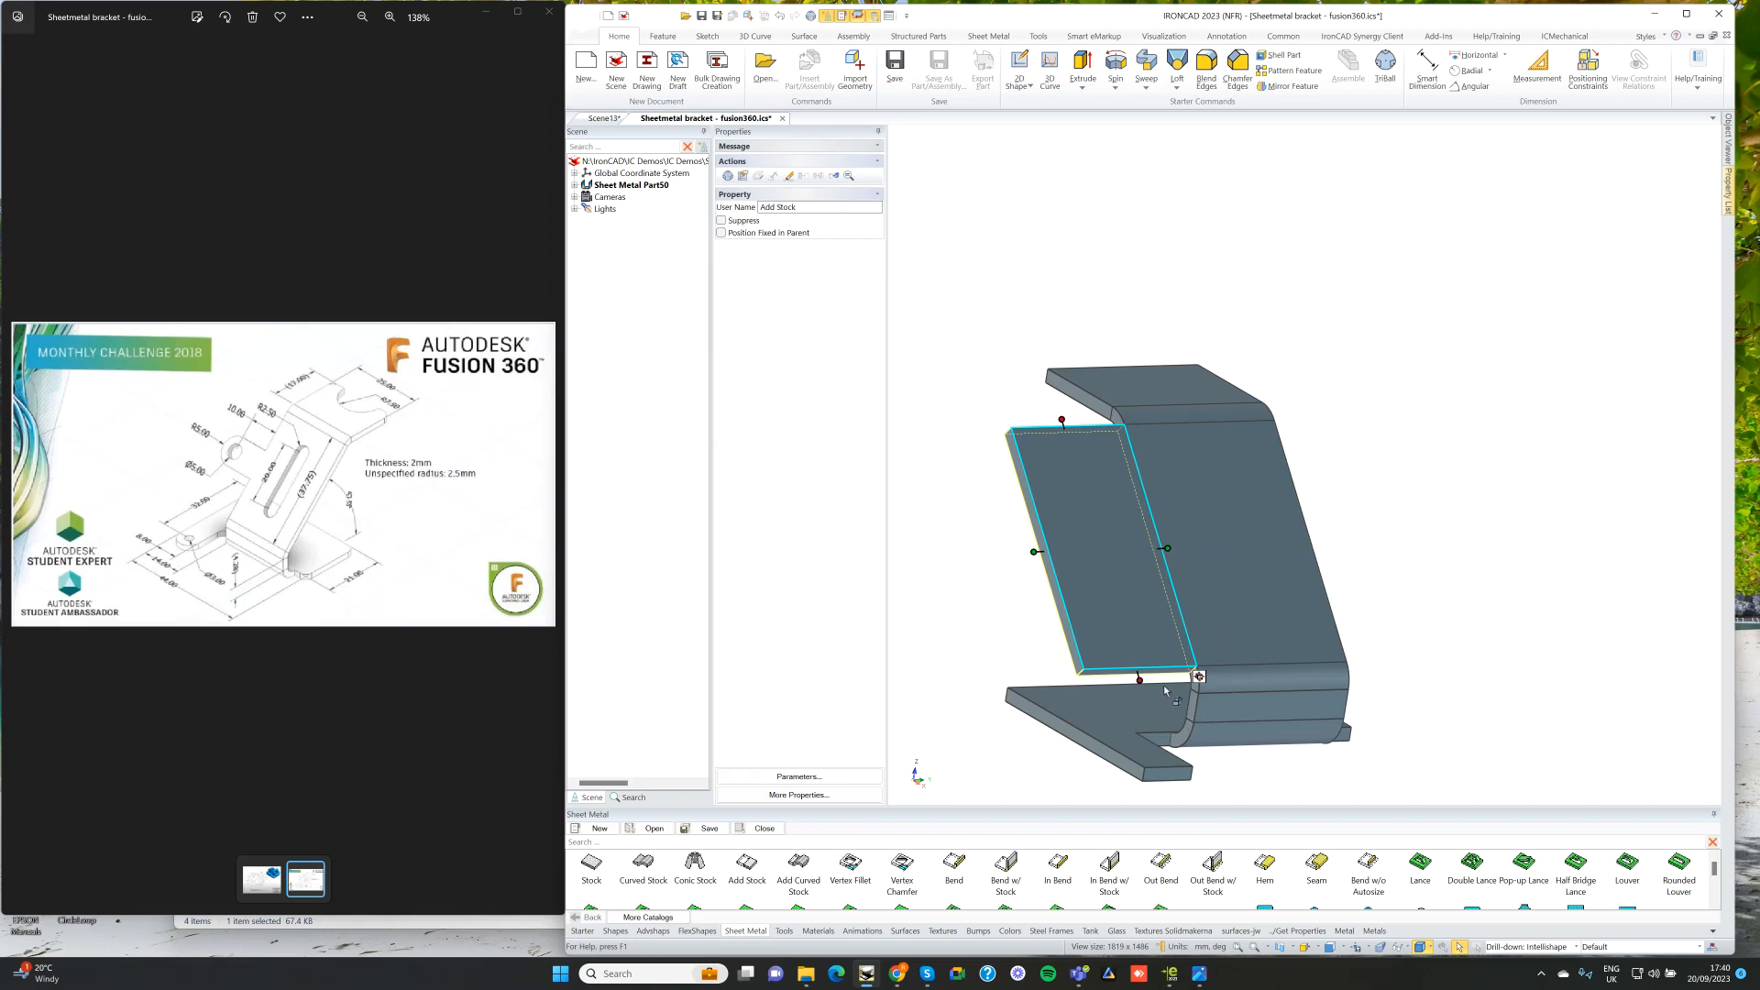
pyautogui.moveTo(1146, 676); pyautogui.dragTo(1117, 594)
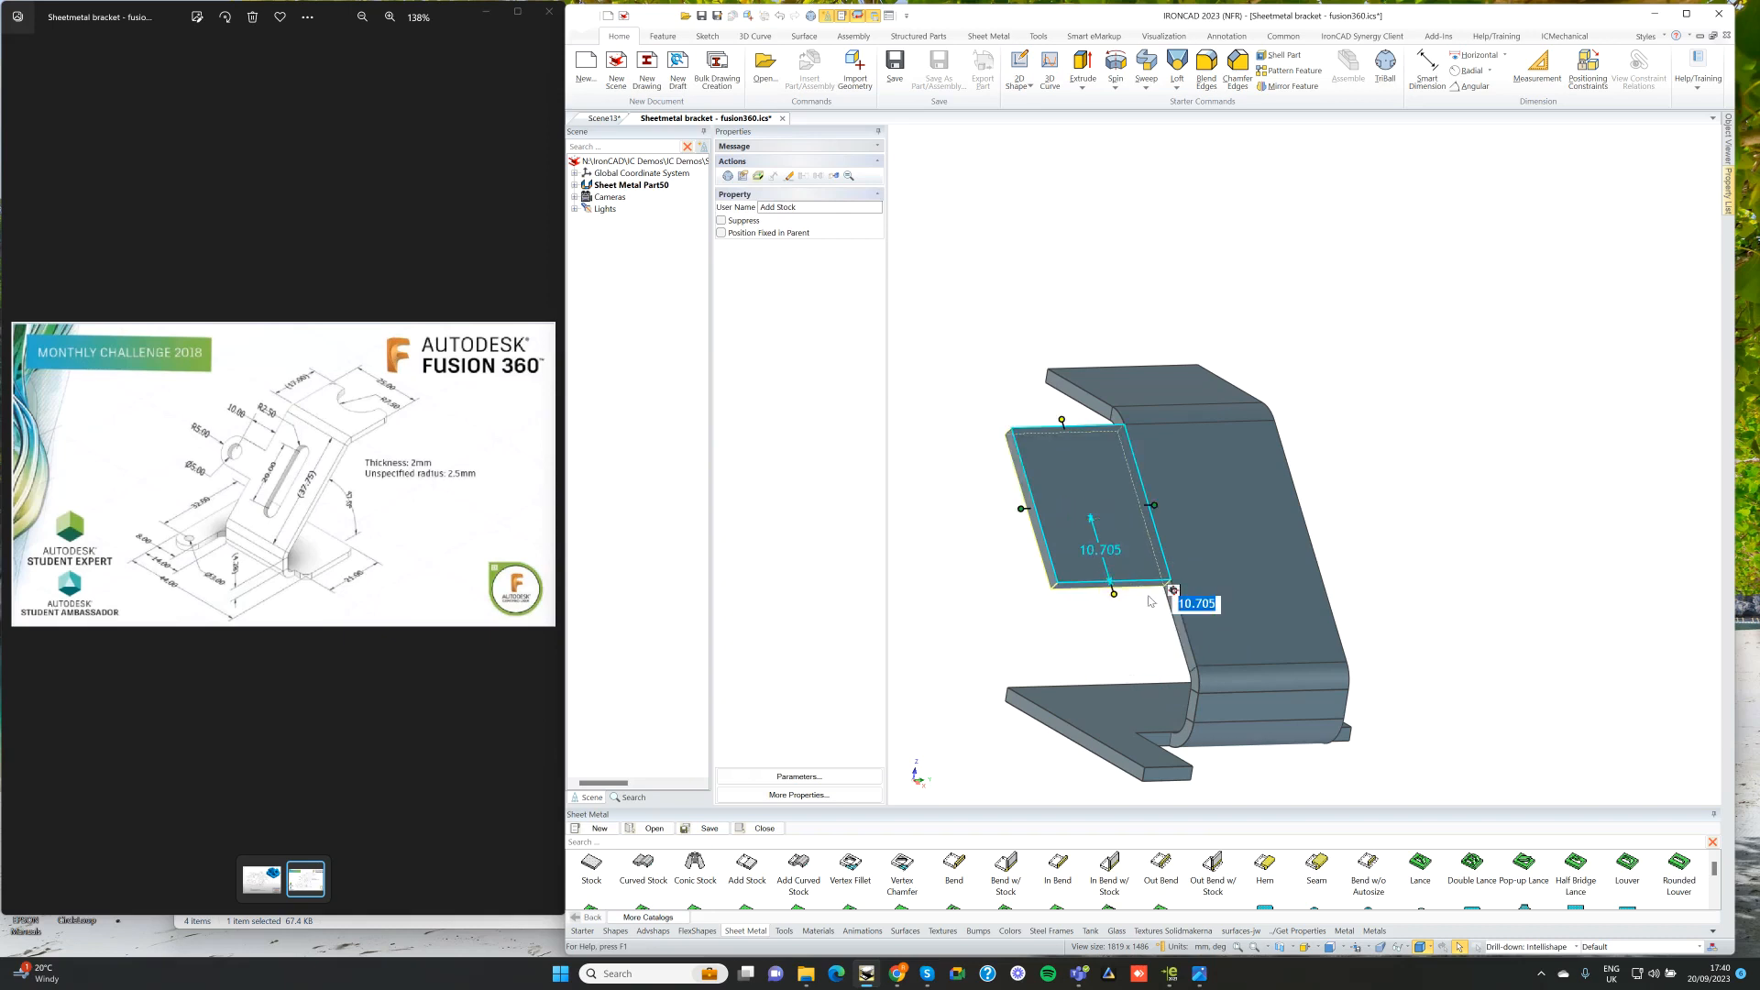
pyautogui.moveTo(1066, 418); pyautogui.dragTo(1077, 462)
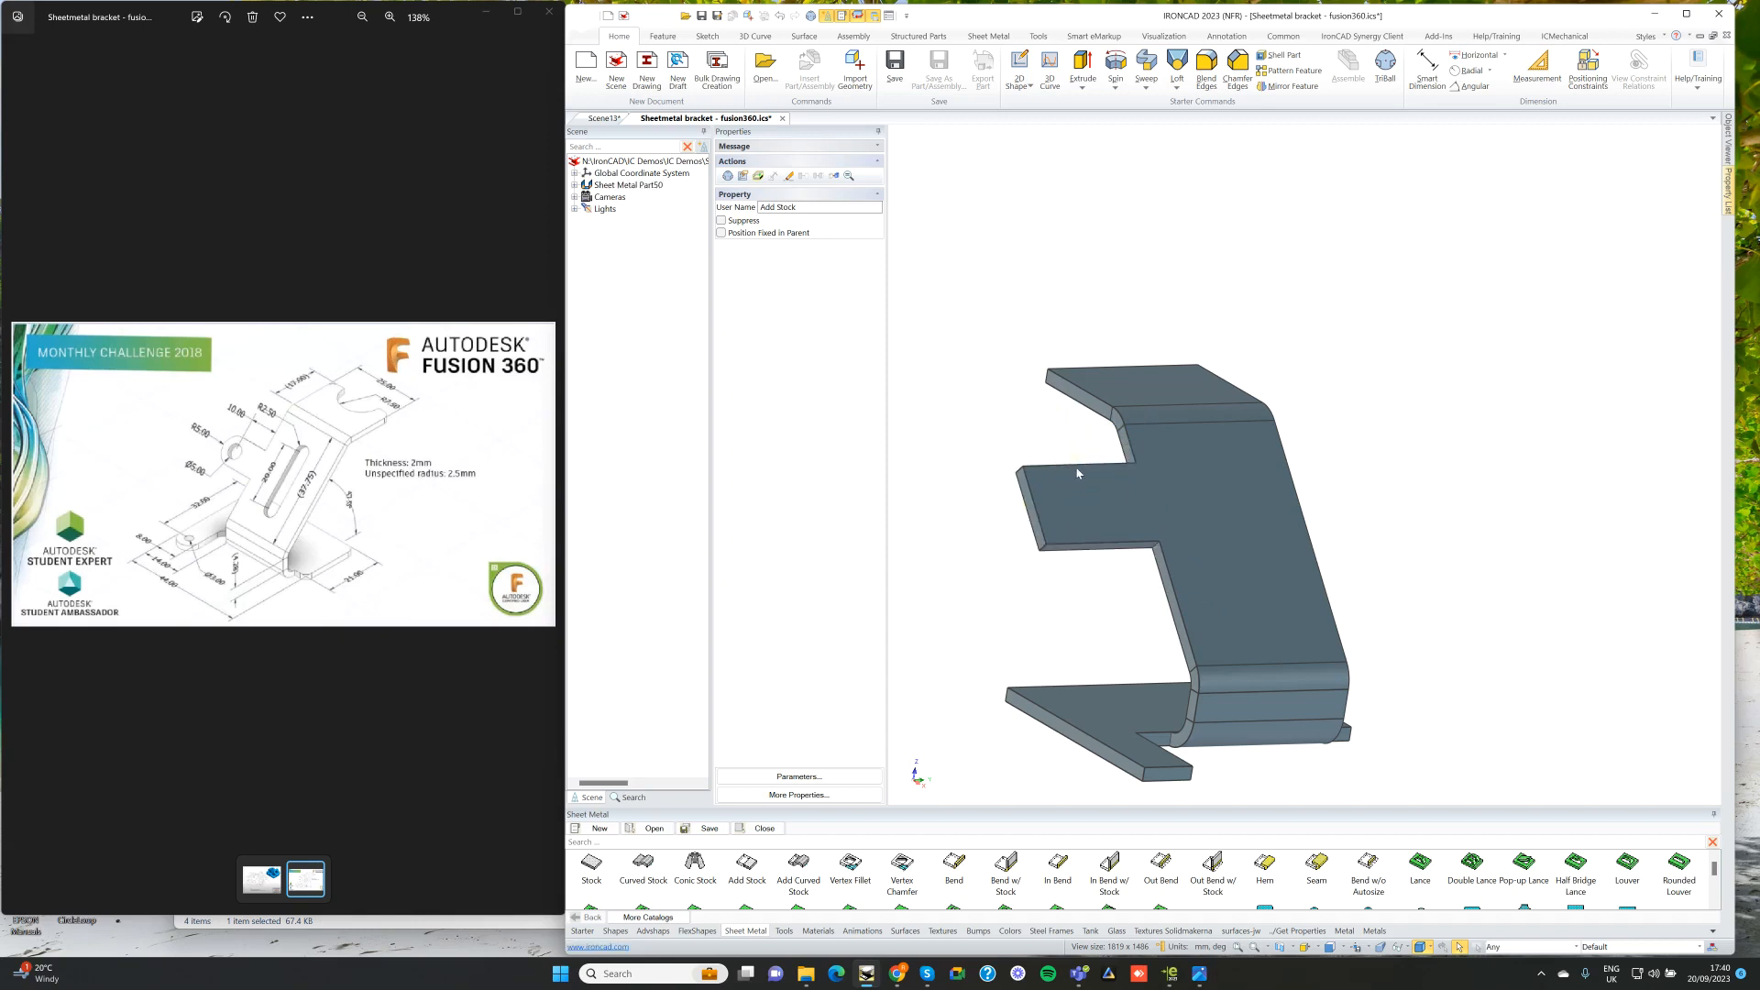
pyautogui.click(1084, 525)
pyautogui.click(1086, 527)
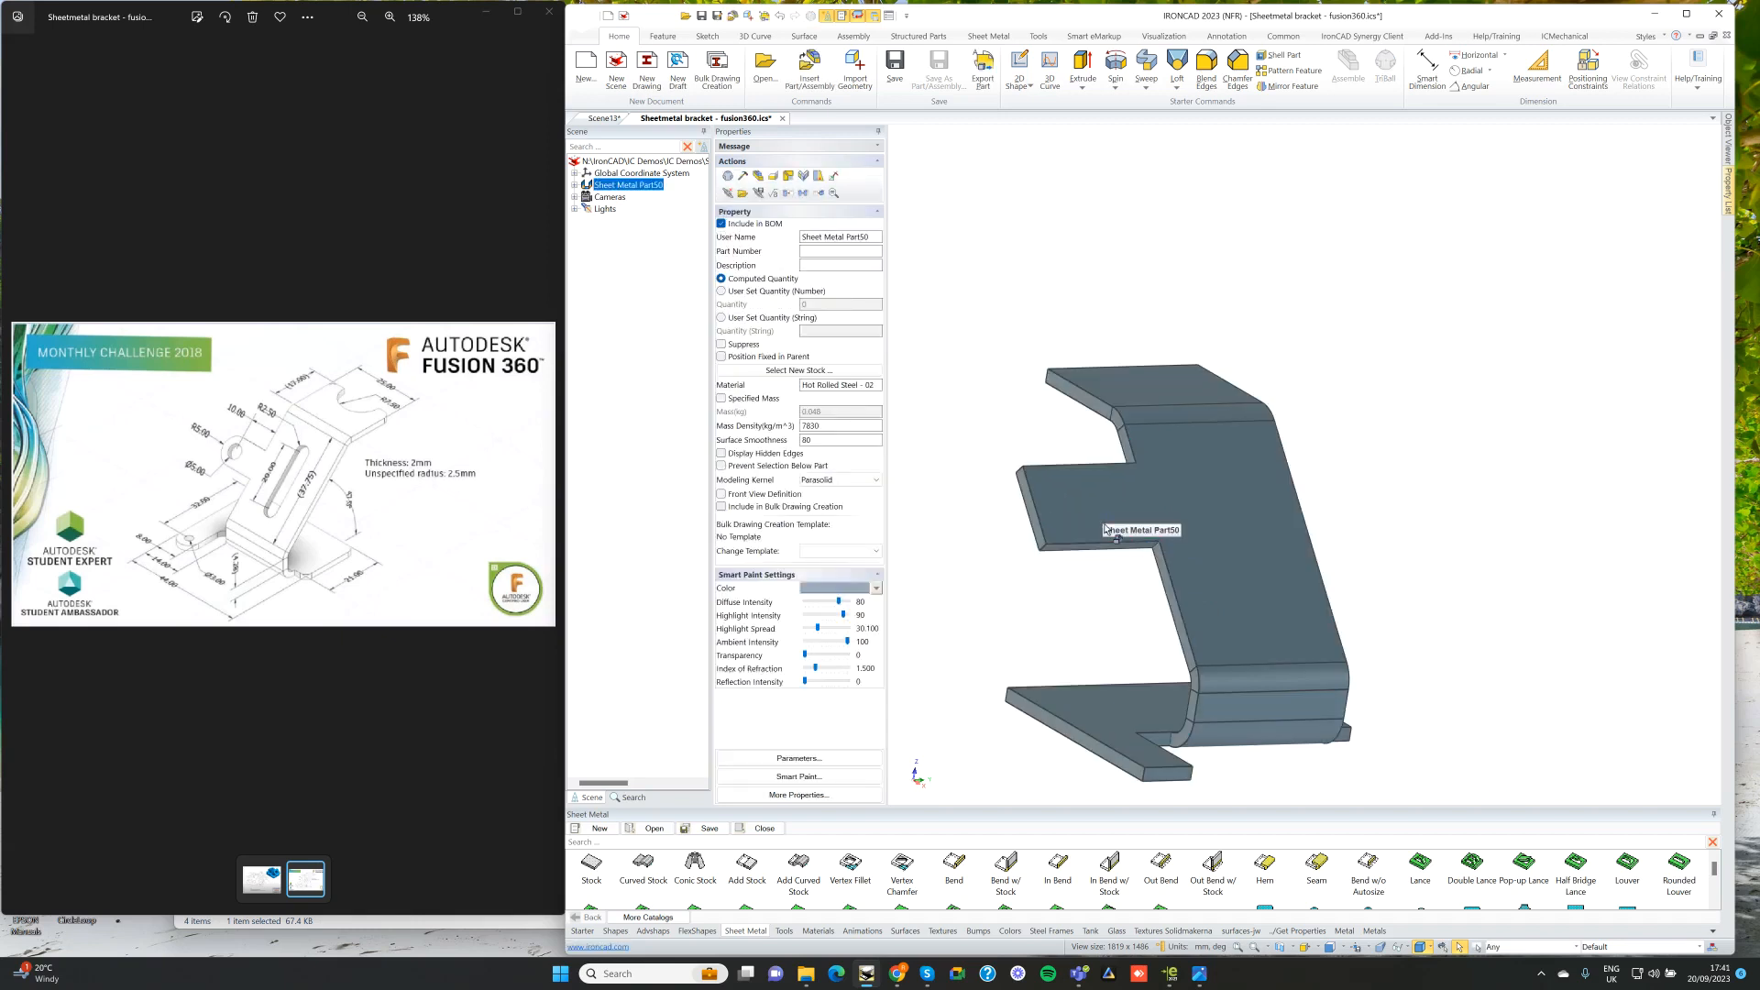
pyautogui.moveTo(1110, 554); pyautogui.dragTo(1122, 625)
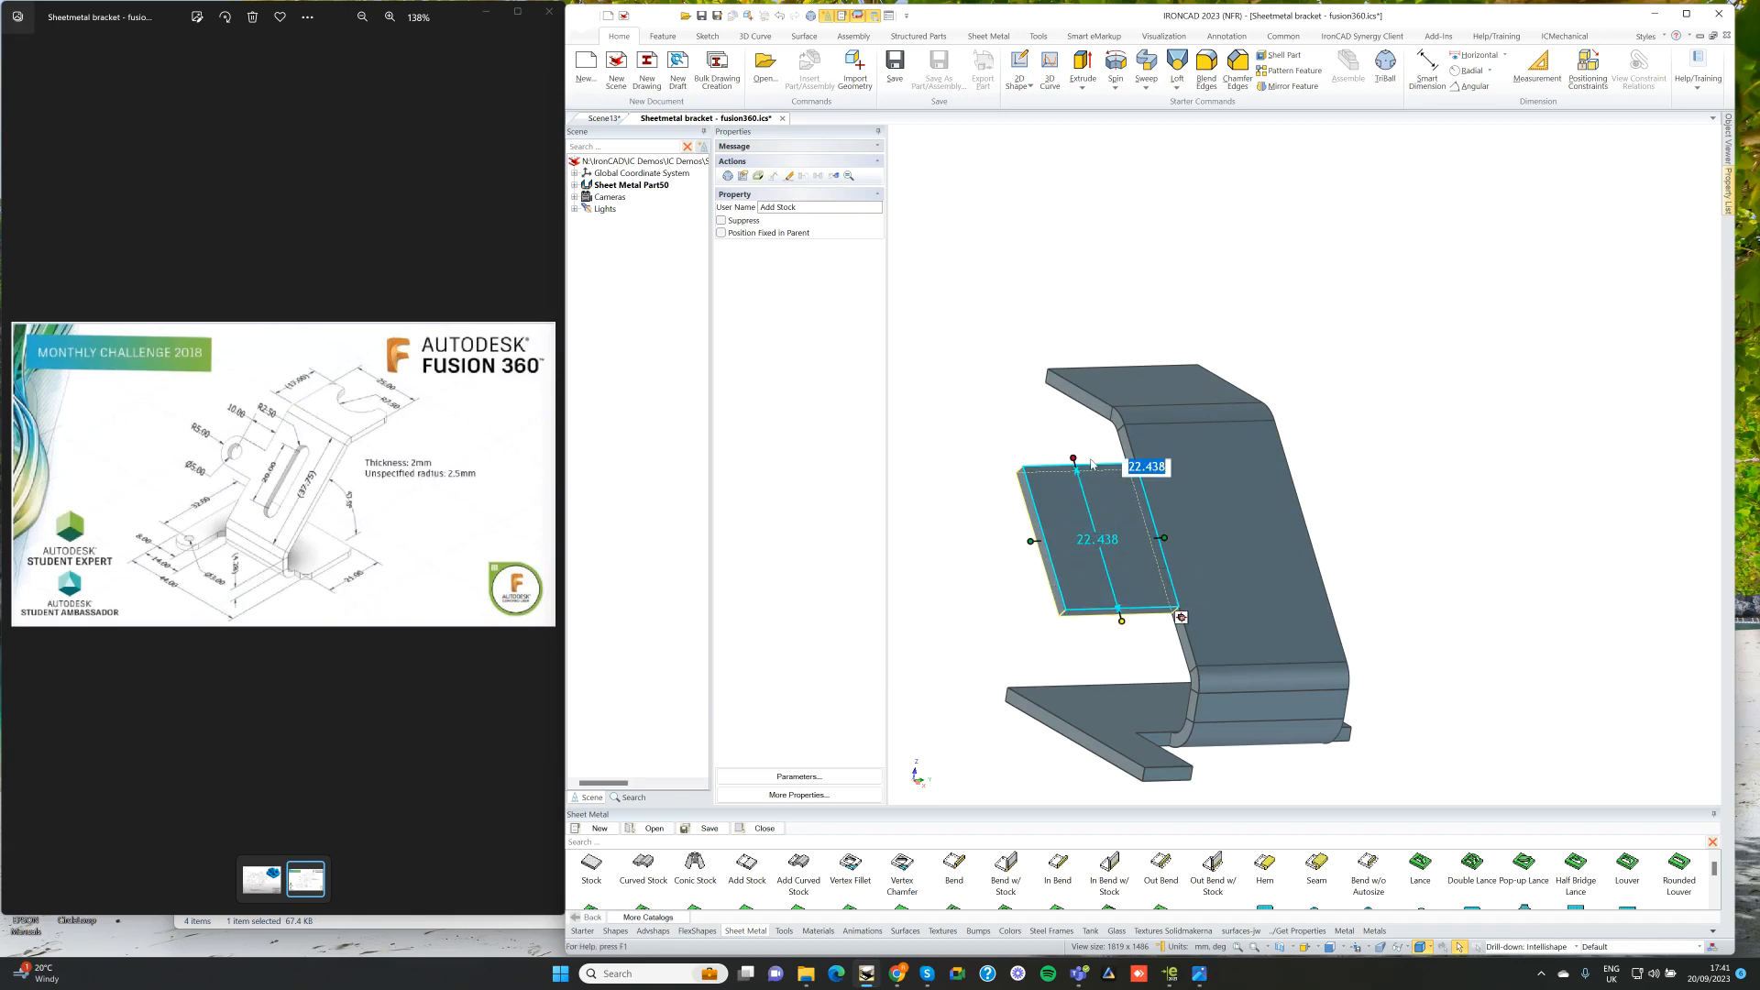
# Step: Offset both sides of the side tab from the midpoint of the sloping flange's opposite edge, making the tab 10 mm wide
pyautogui.rightClick(1122, 621)
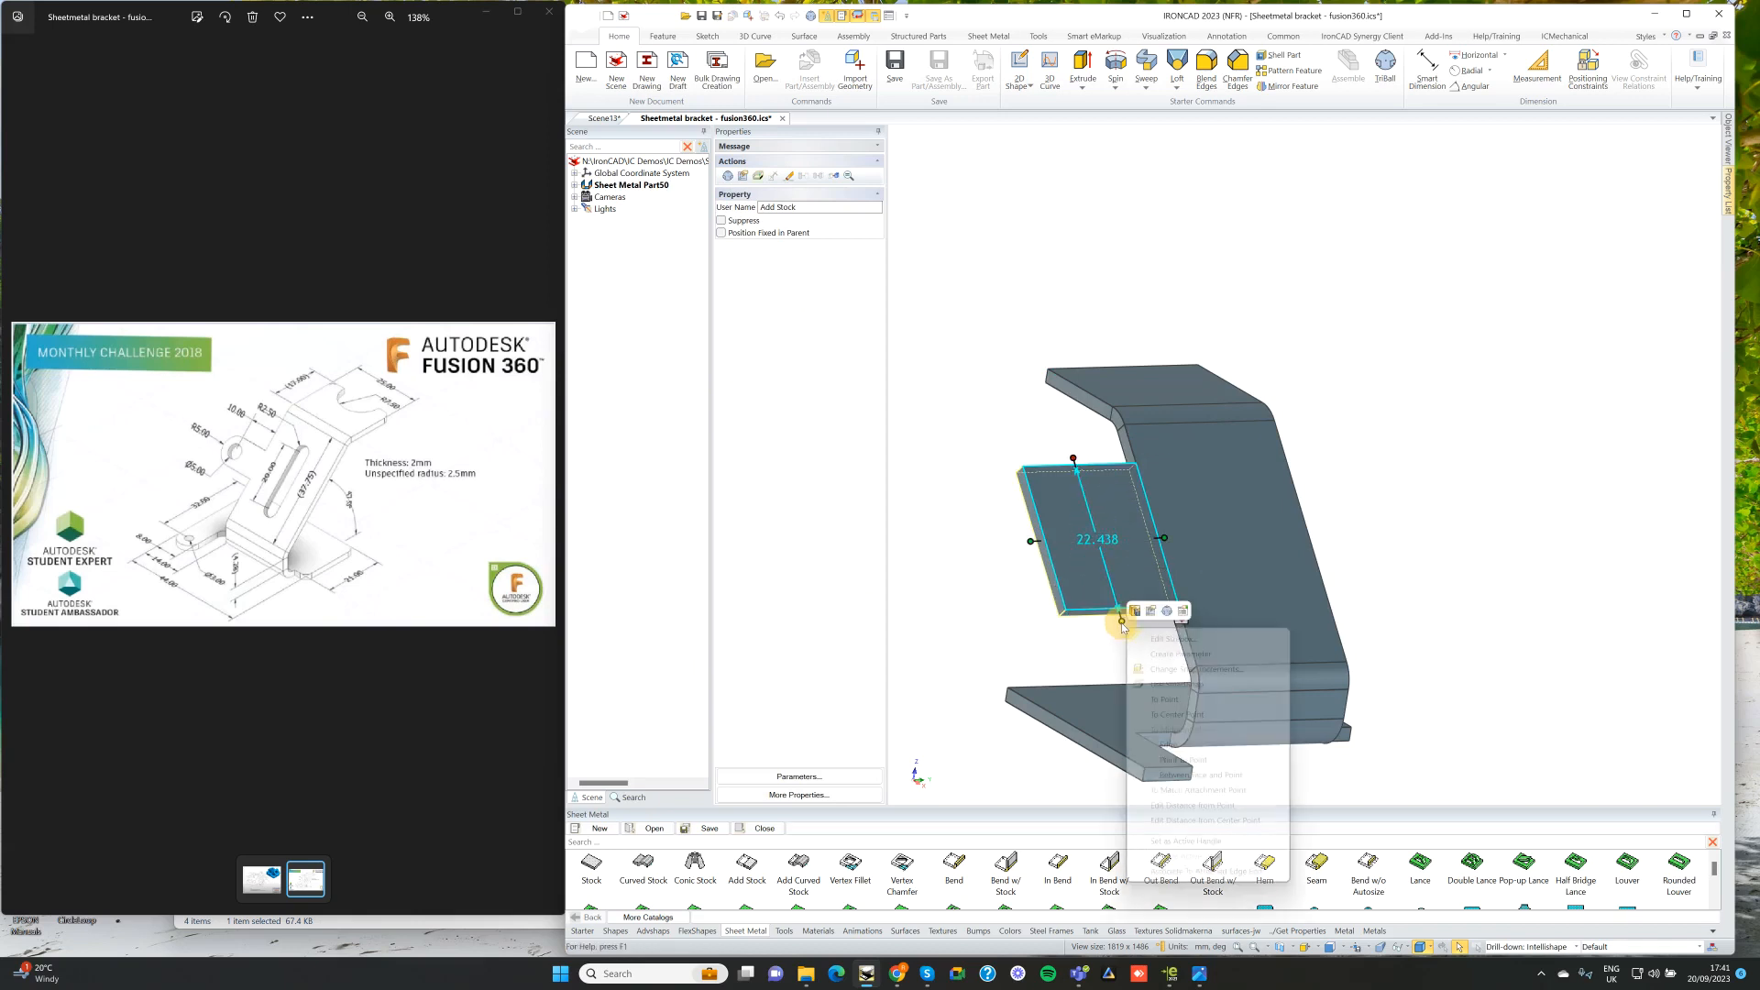
pyautogui.click(1232, 805)
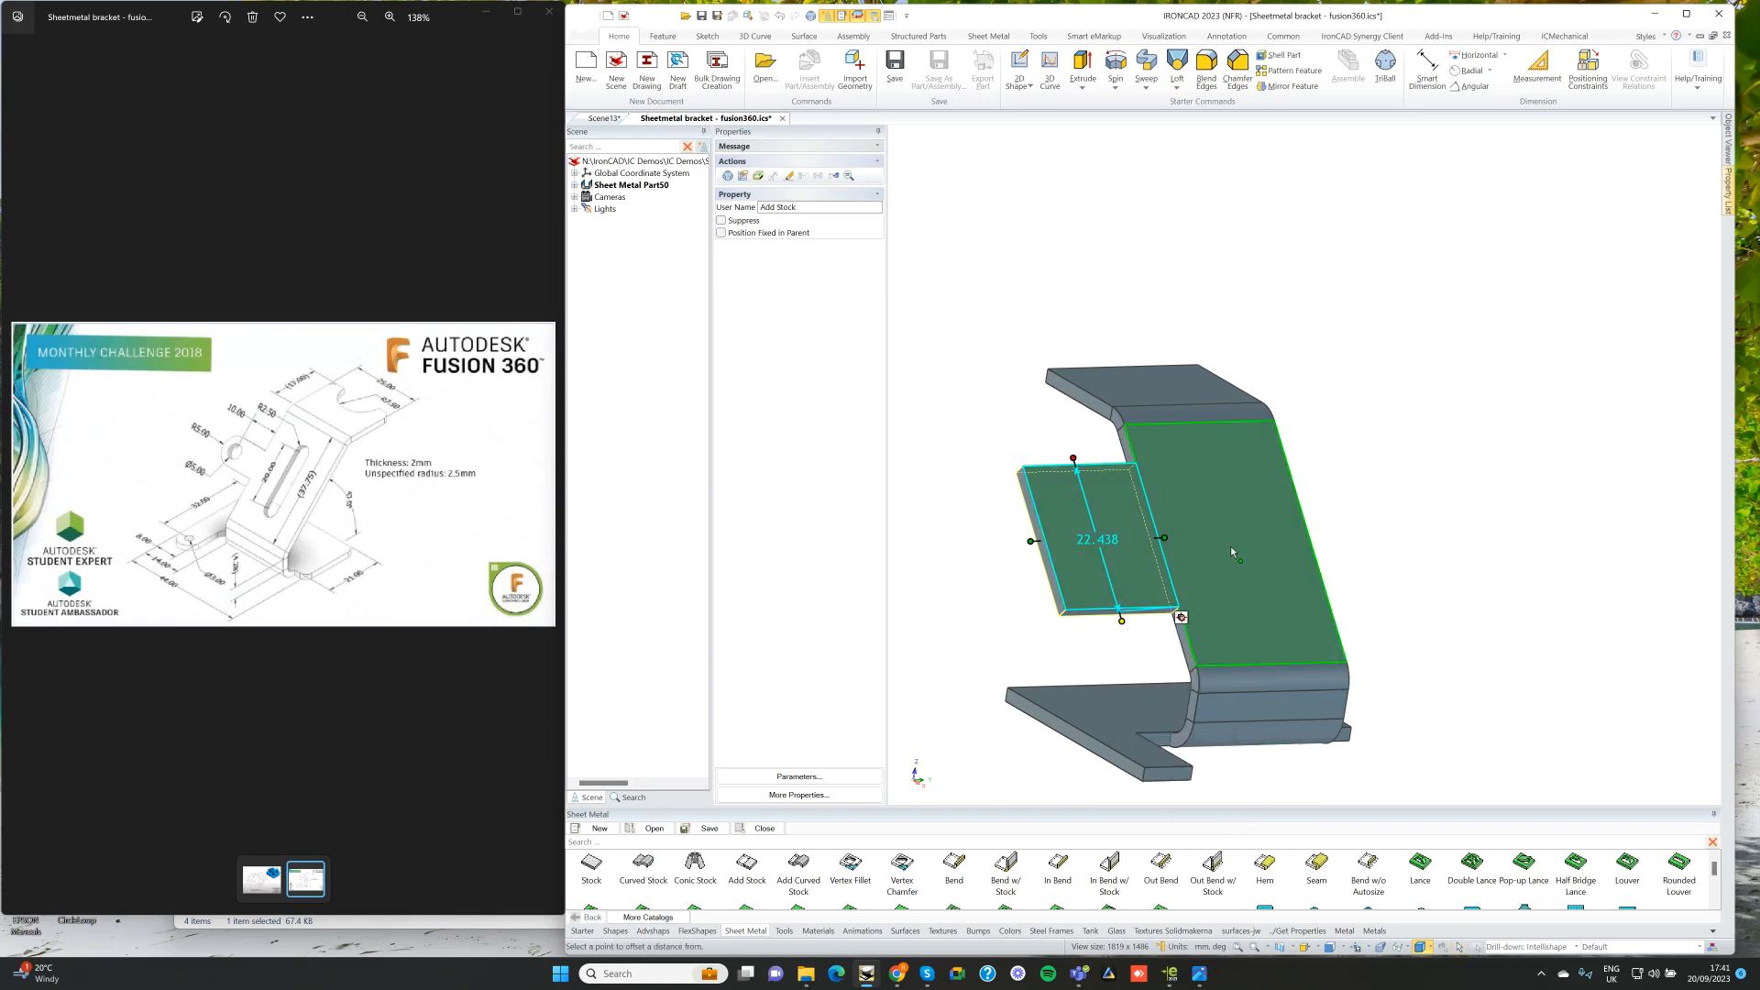
pyautogui.click(1310, 541)
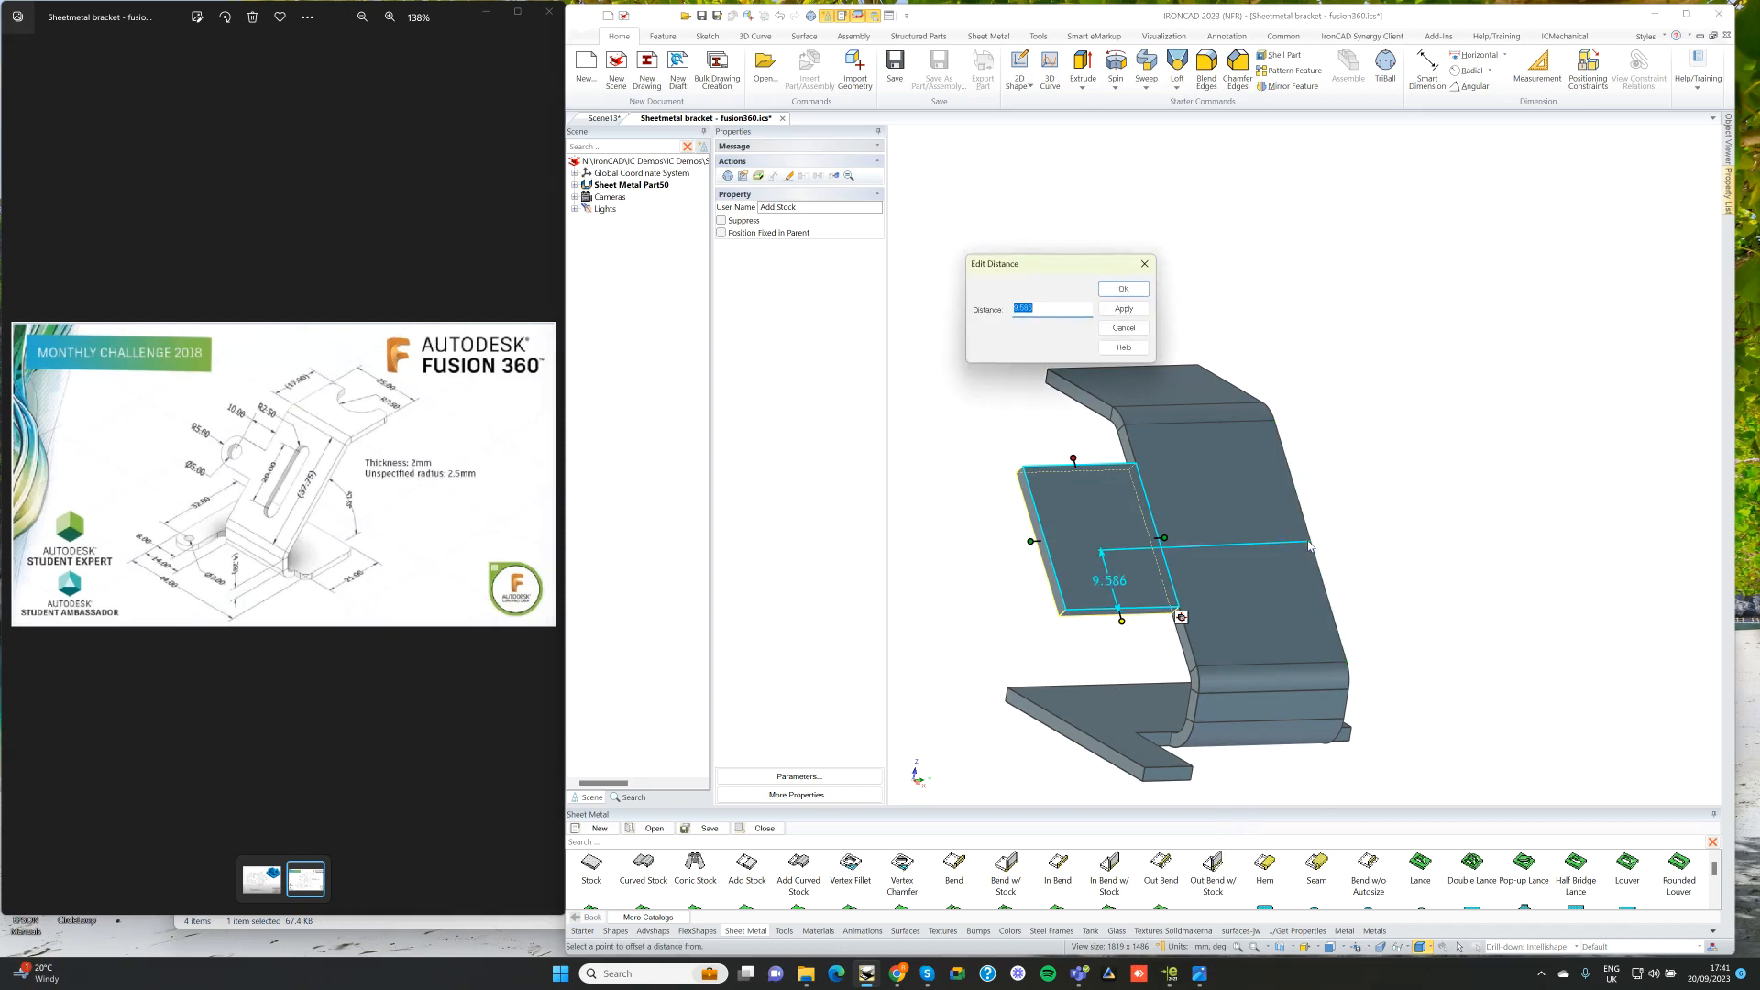
pyautogui.press('Return')
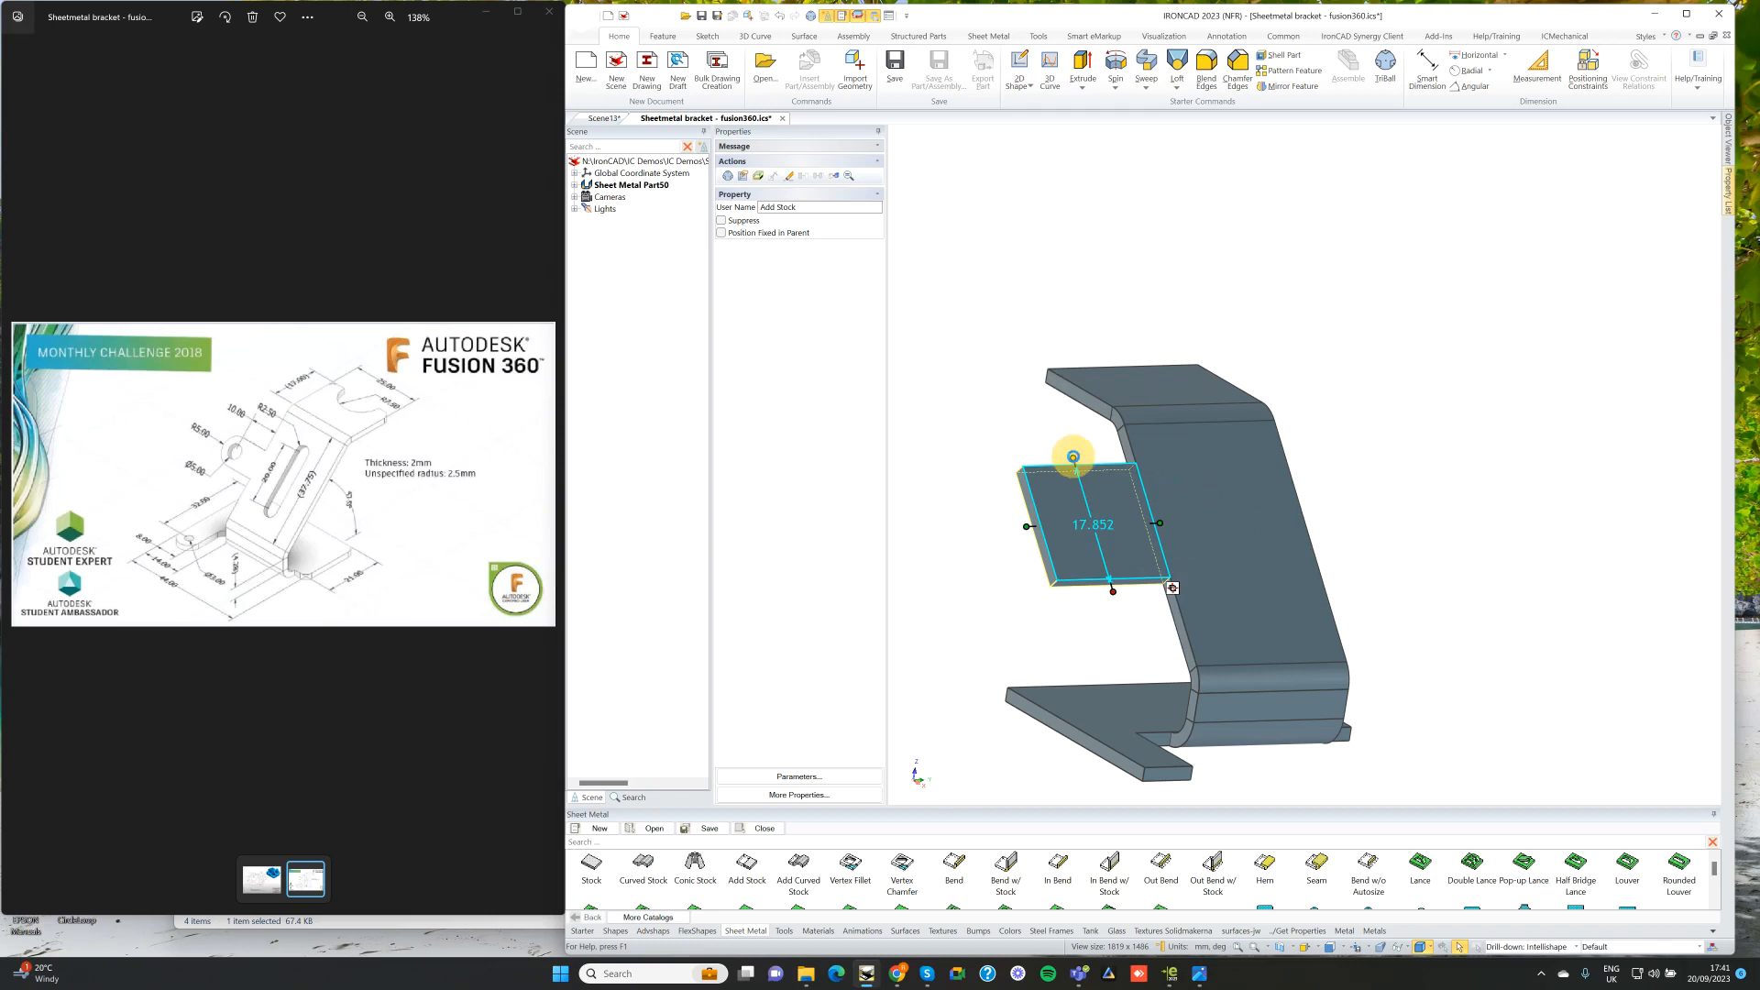
pyautogui.rightClick(1074, 458)
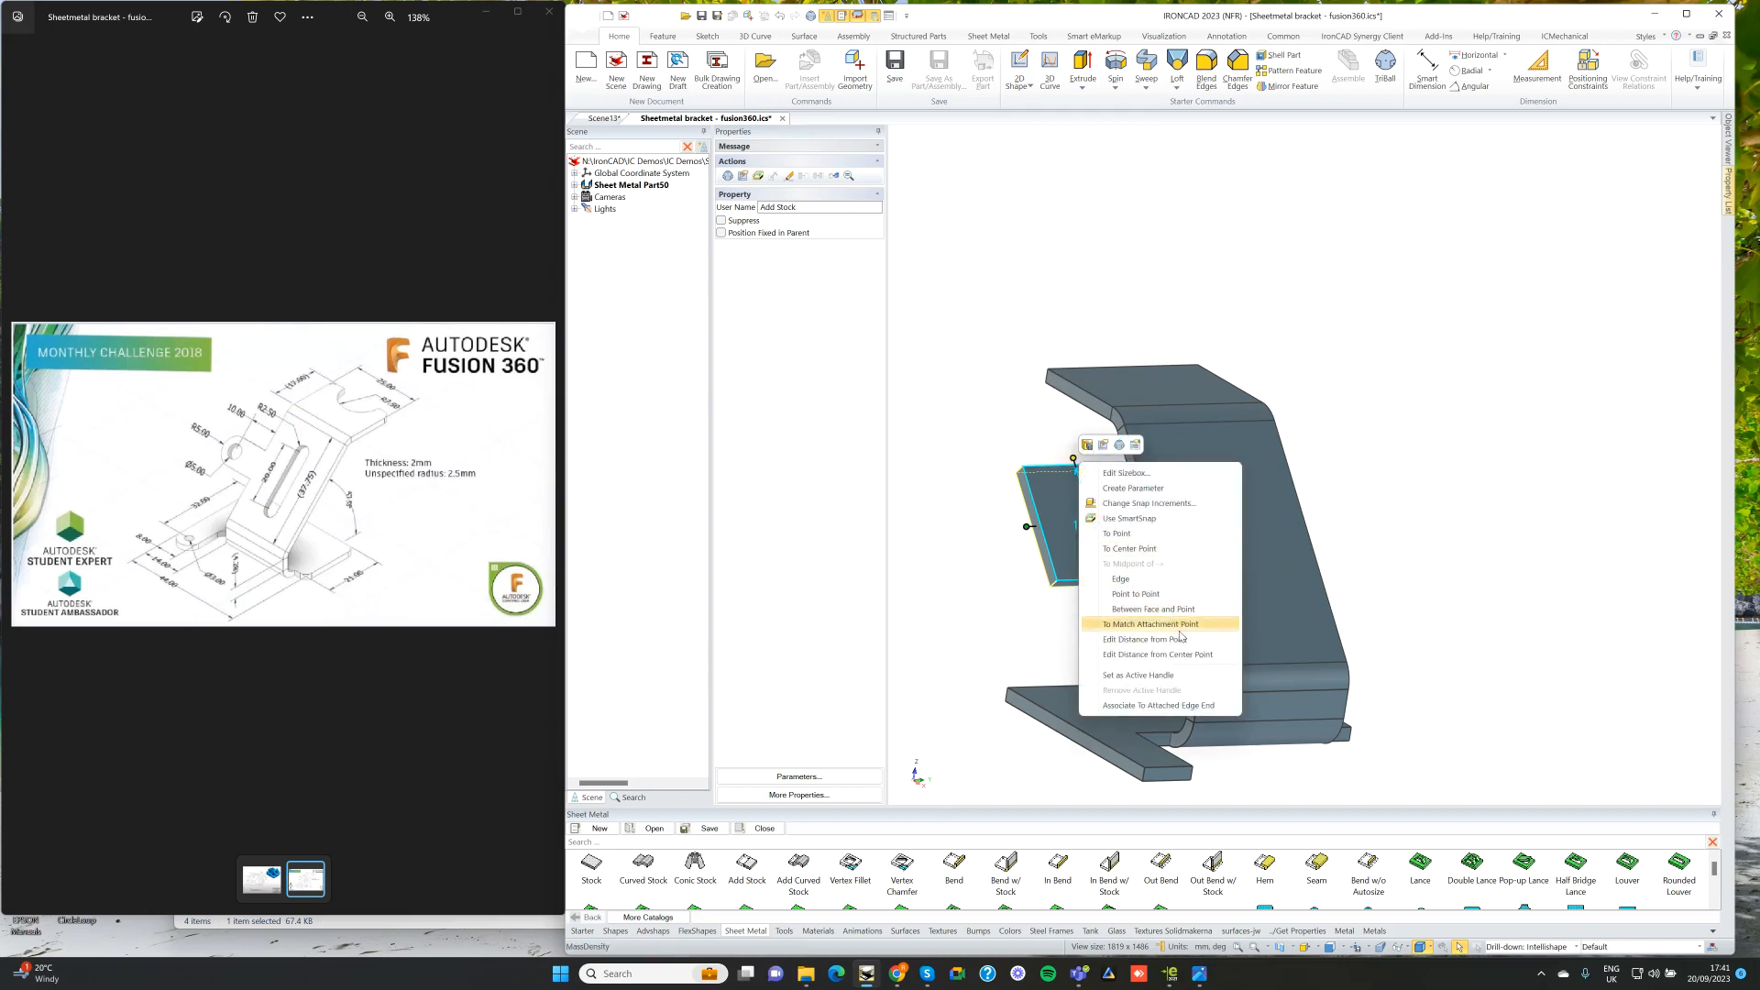
pyautogui.click(1182, 640)
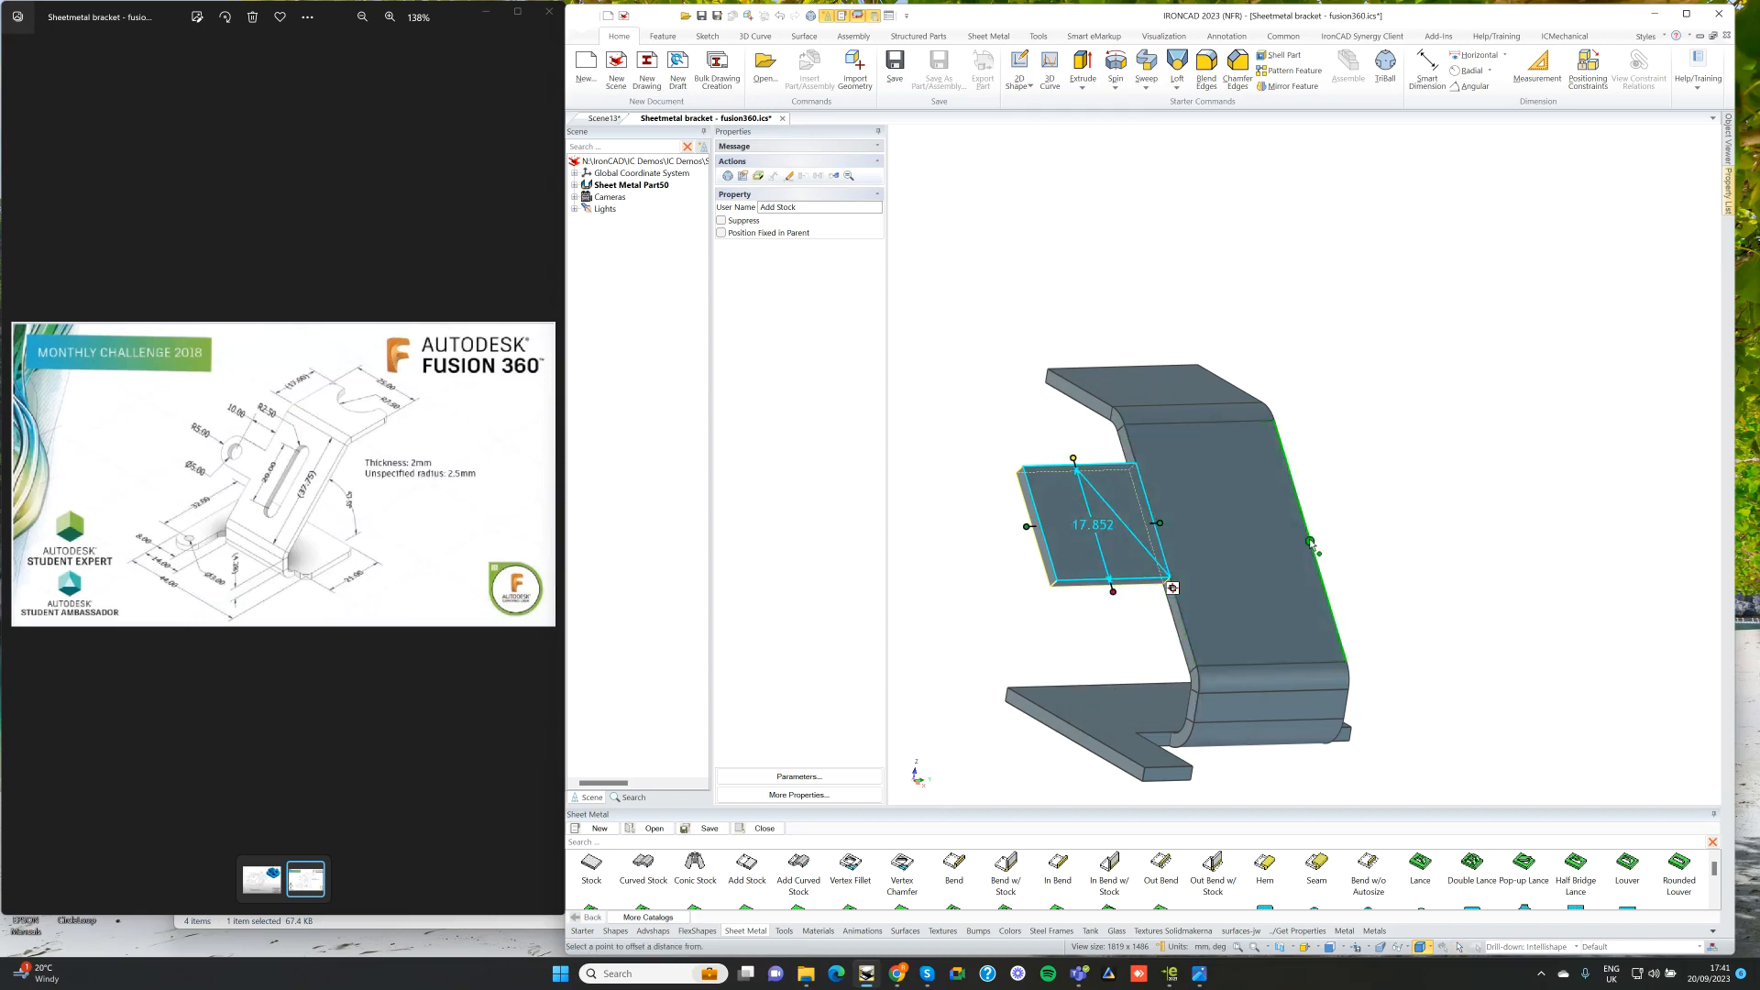
pyautogui.click(1311, 544)
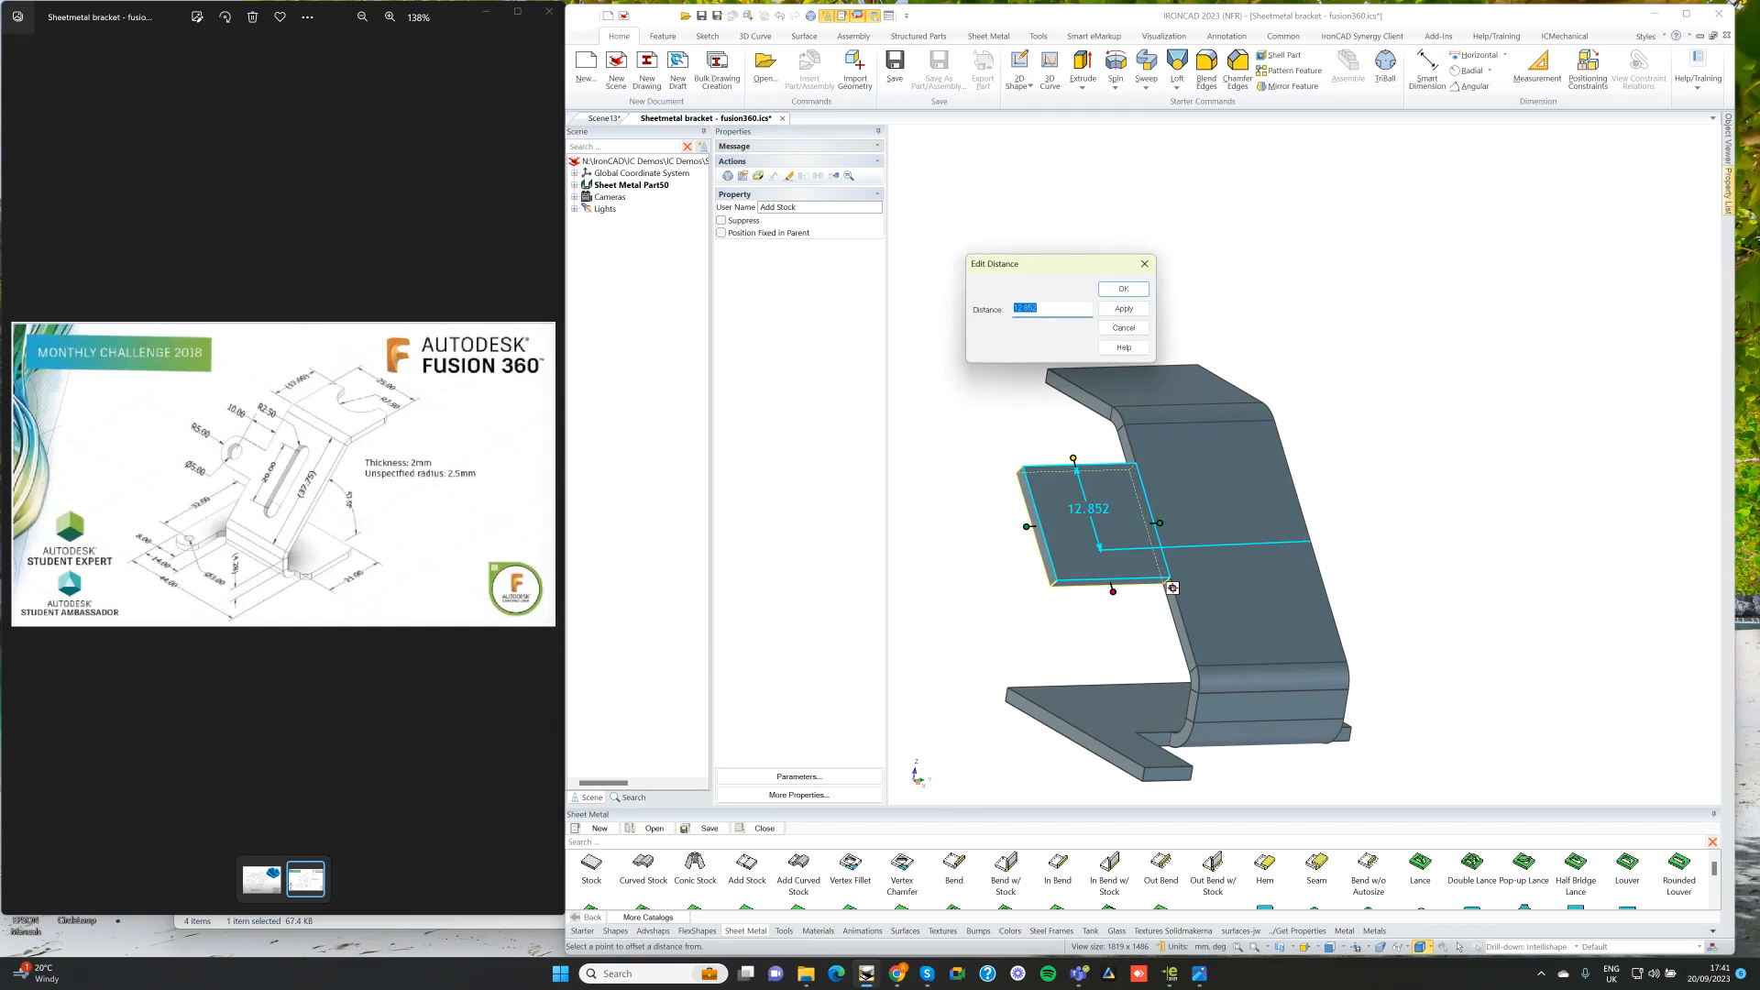
pyautogui.write('10')
pyautogui.press('Return')
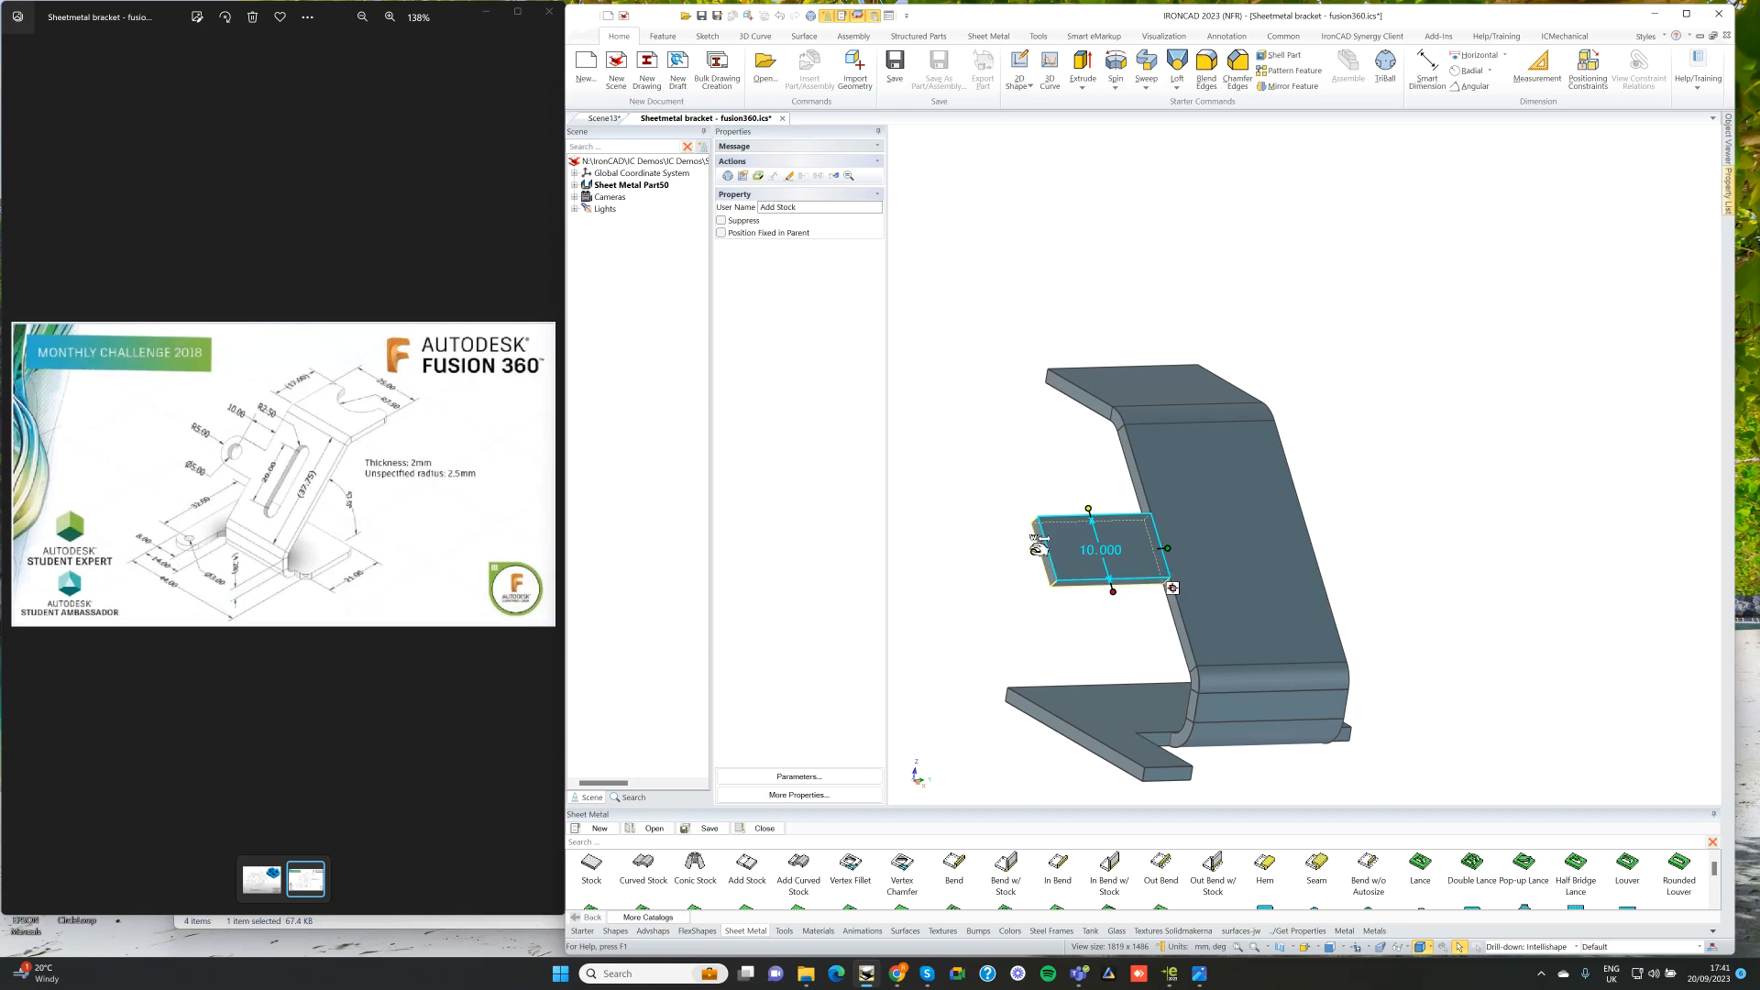
# Step: Set the side tab's projection from the sloping flange to 15 mm
pyautogui.moveTo(1038, 549); pyautogui.dragTo(1061, 550)
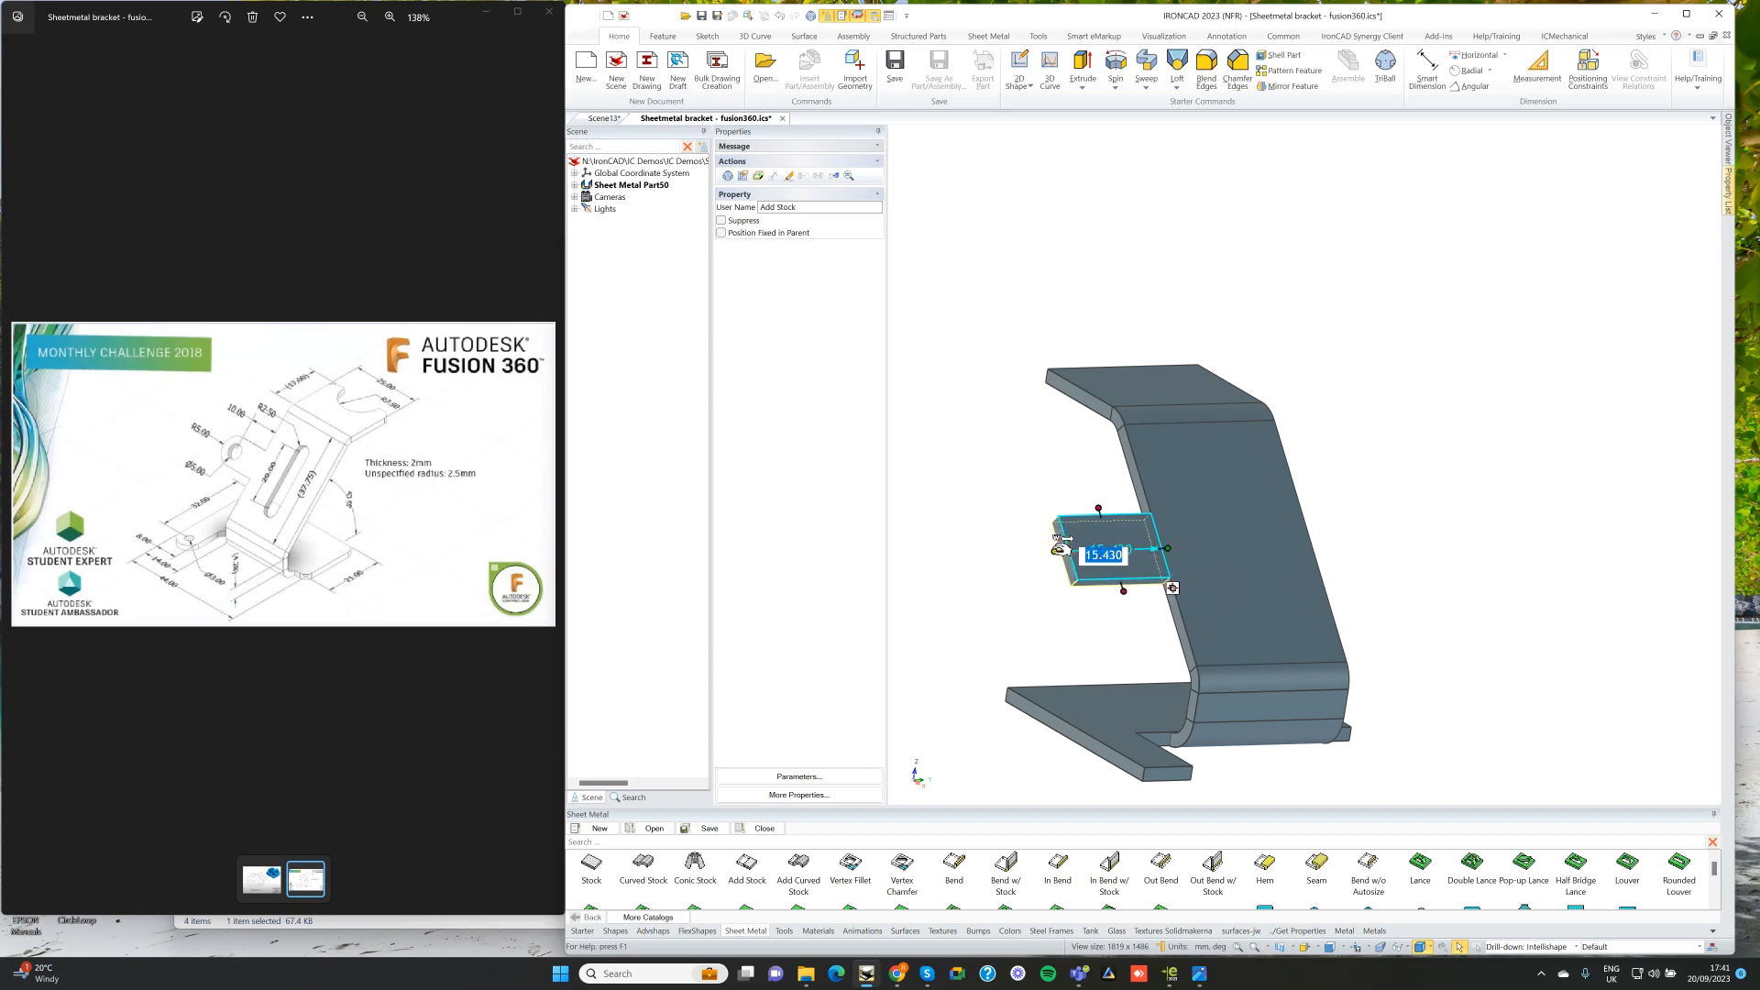
pyautogui.write('15')
pyautogui.click(991, 612)
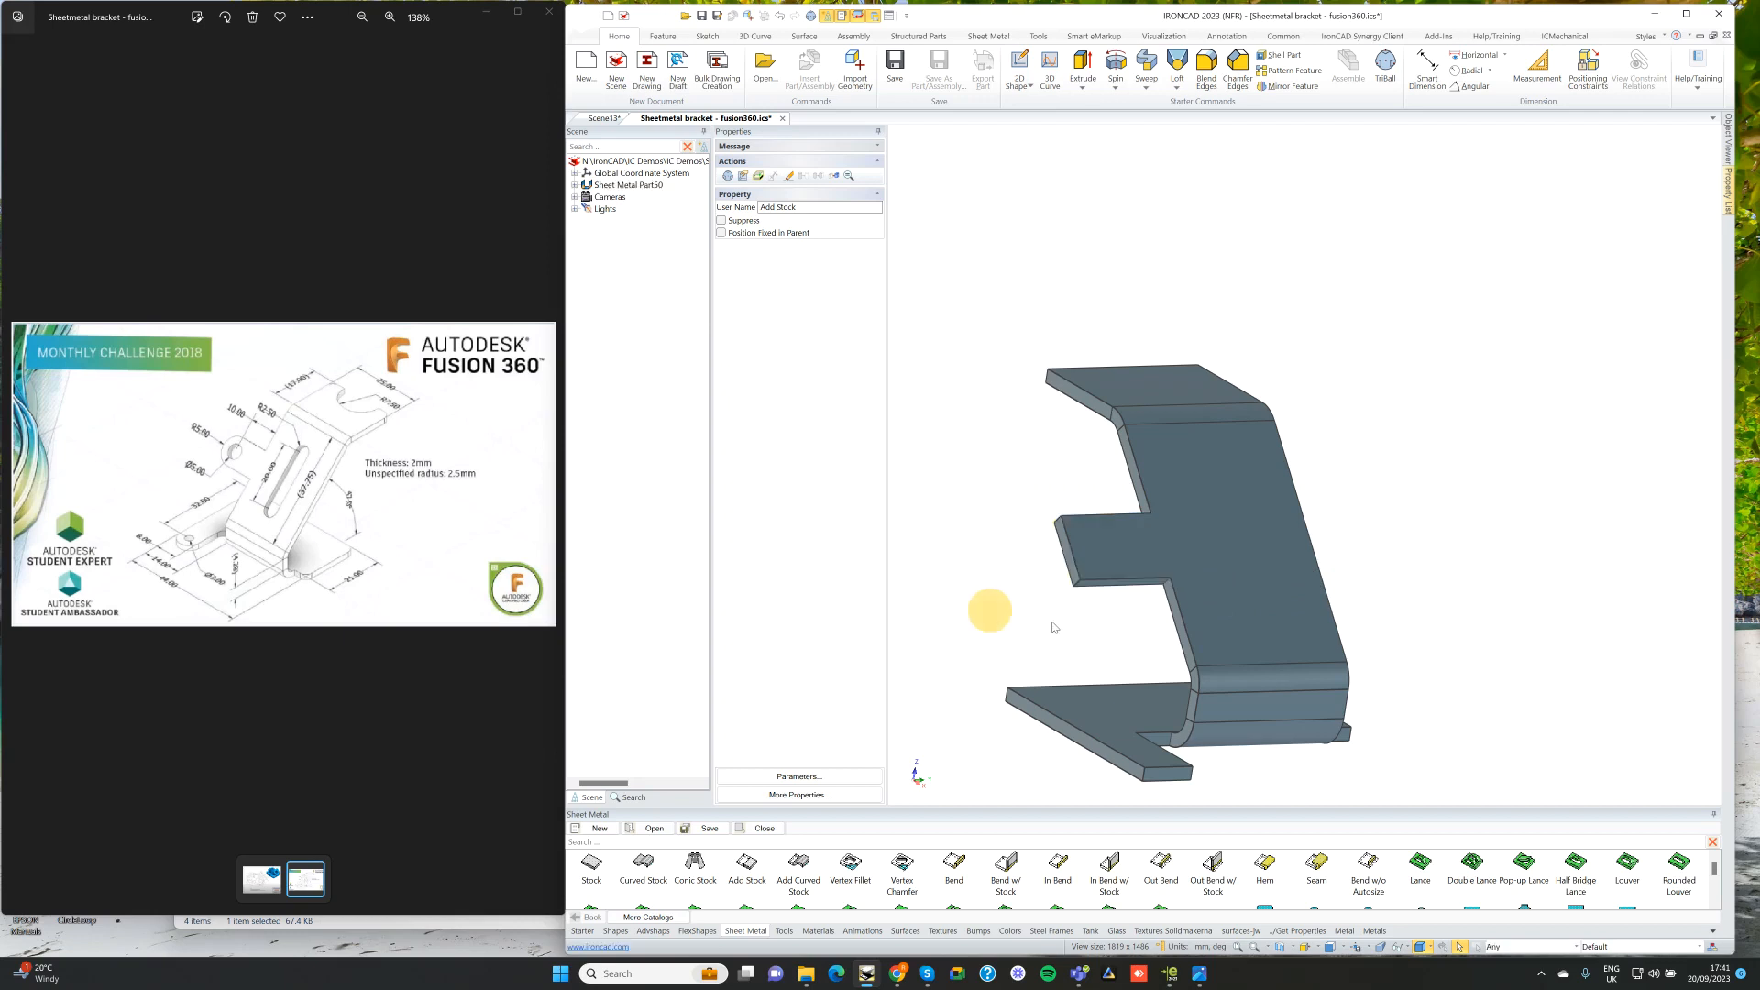
# Step: Place a Cut Slot from the Starter catalog on the face of the sloping flange
pyautogui.moveTo(1188, 628); pyautogui.dragTo(1227, 649, button='middle')
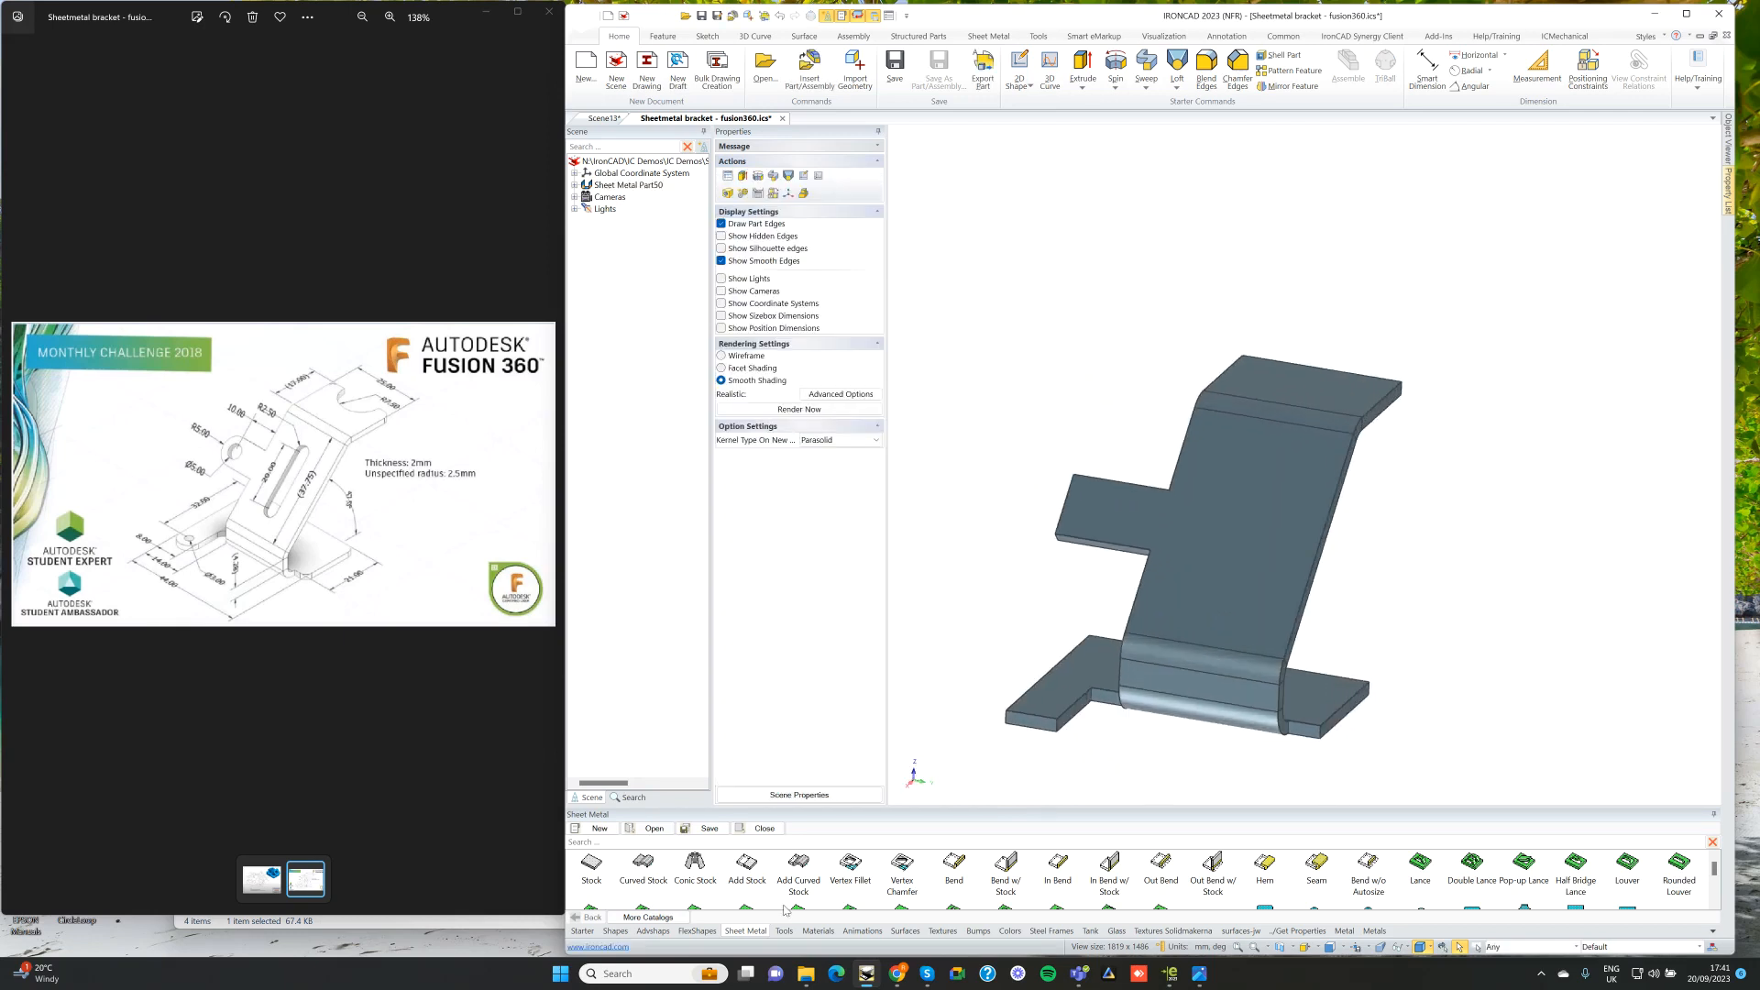
pyautogui.click(587, 932)
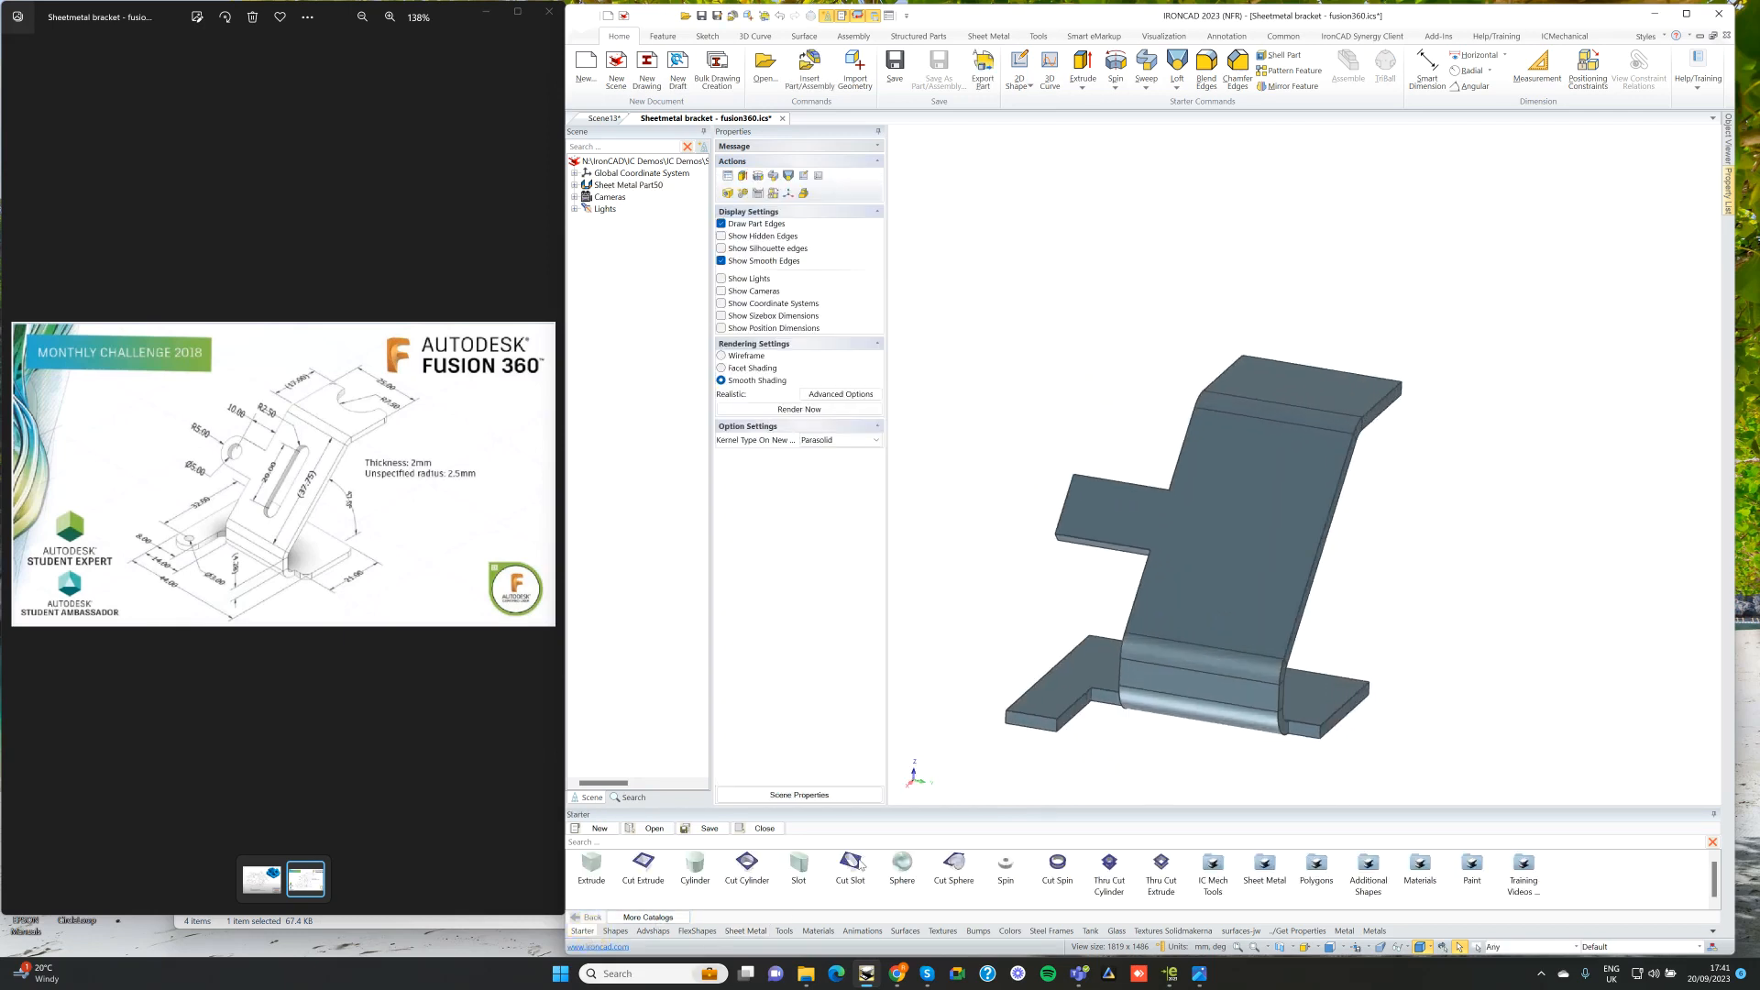
pyautogui.moveTo(860, 863); pyautogui.dragTo(1245, 539)
pyautogui.moveTo(1292, 579); pyautogui.dragTo(1280, 583, button='middle')
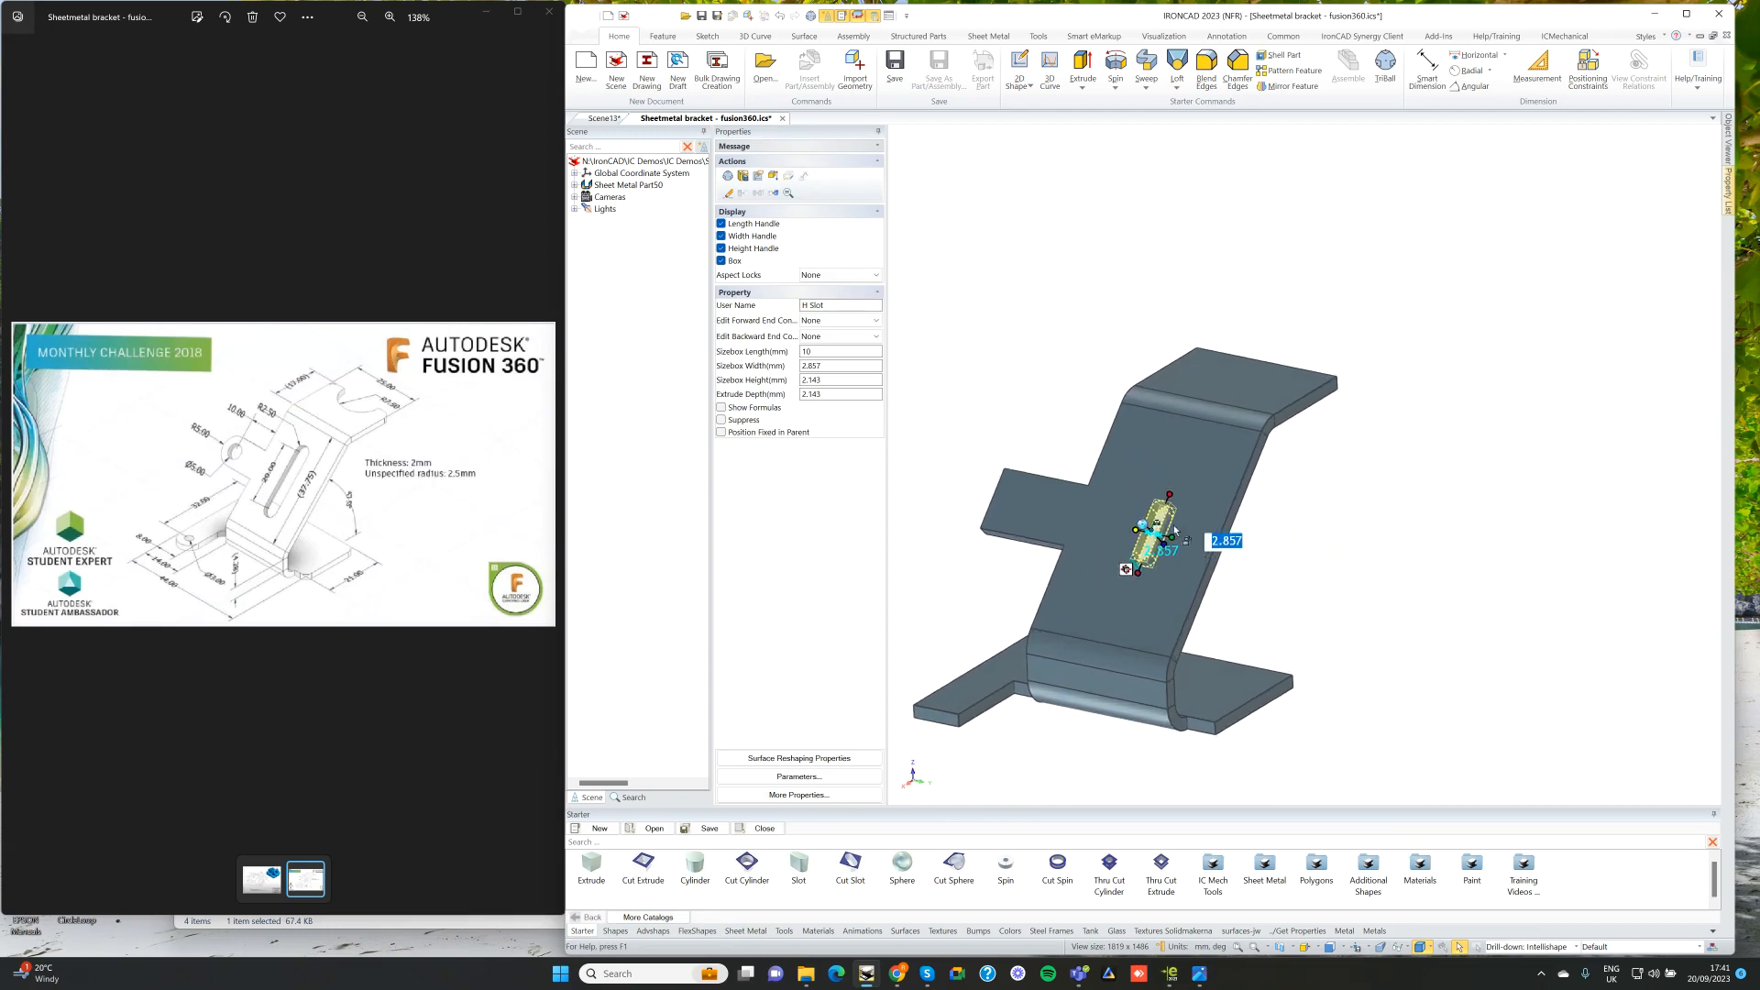
# Step: Set the slot's length to 25 mm and its width to 5 mm
pyautogui.moveTo(1177, 492); pyautogui.dragTo(1178, 470)
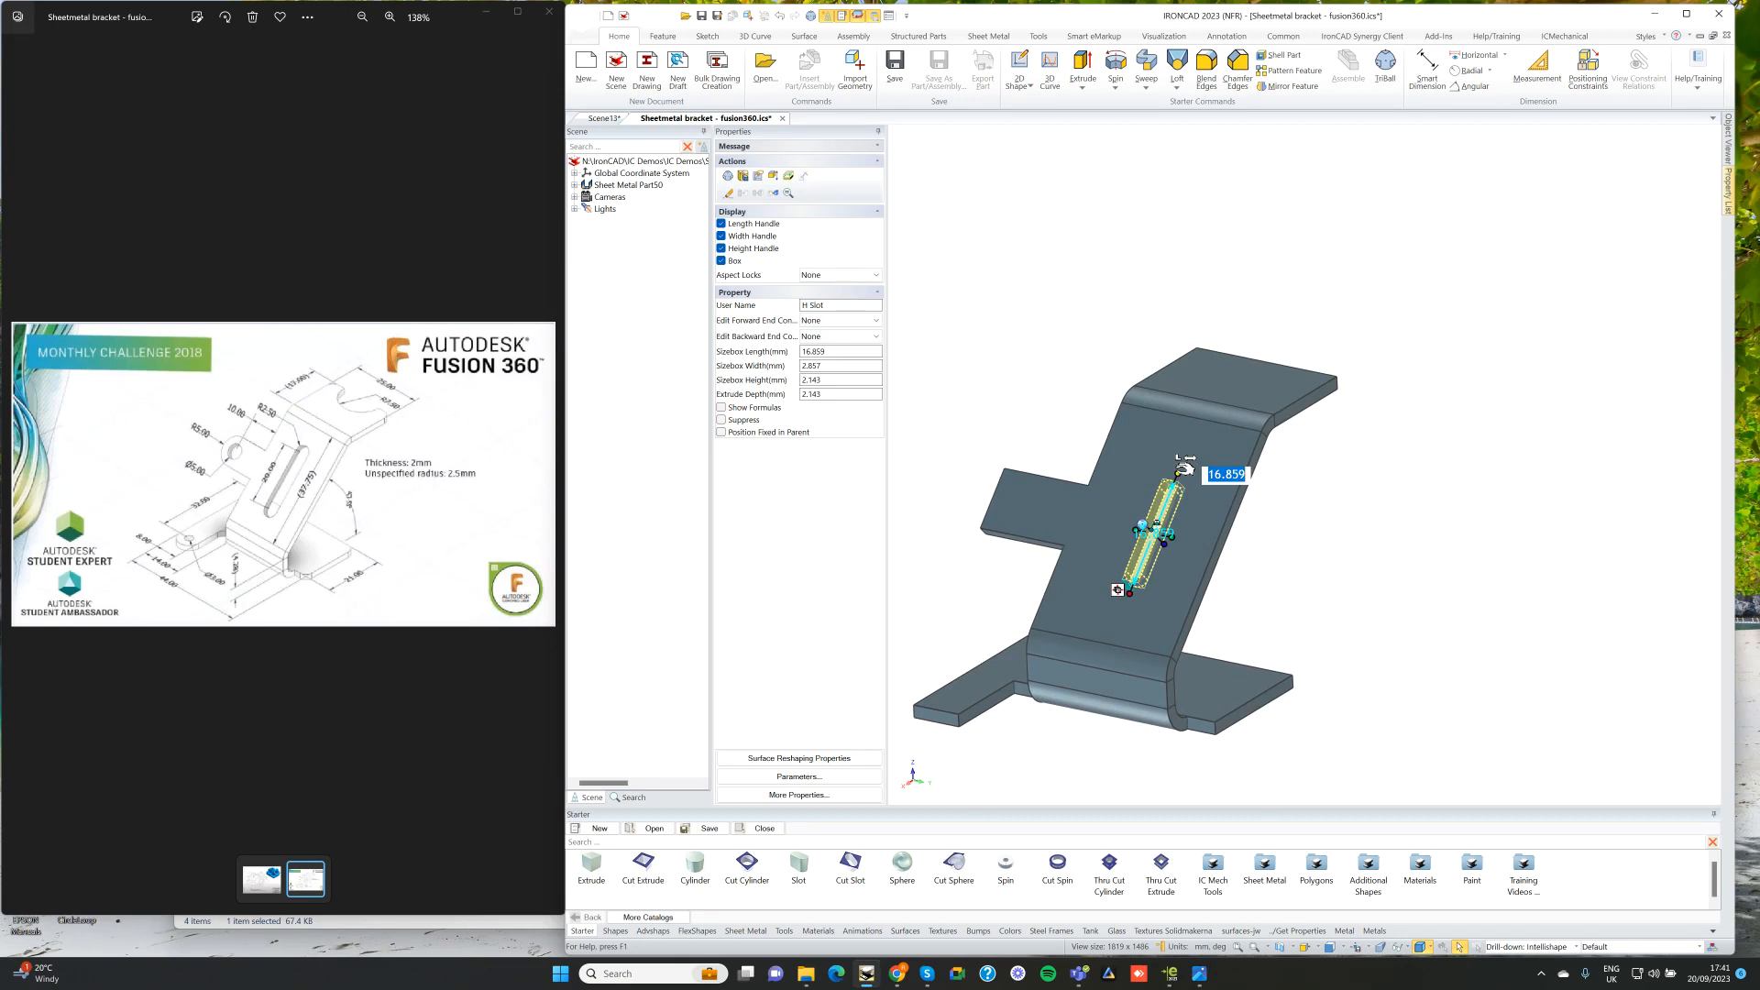
pyautogui.write('25')
pyautogui.press('Tab')
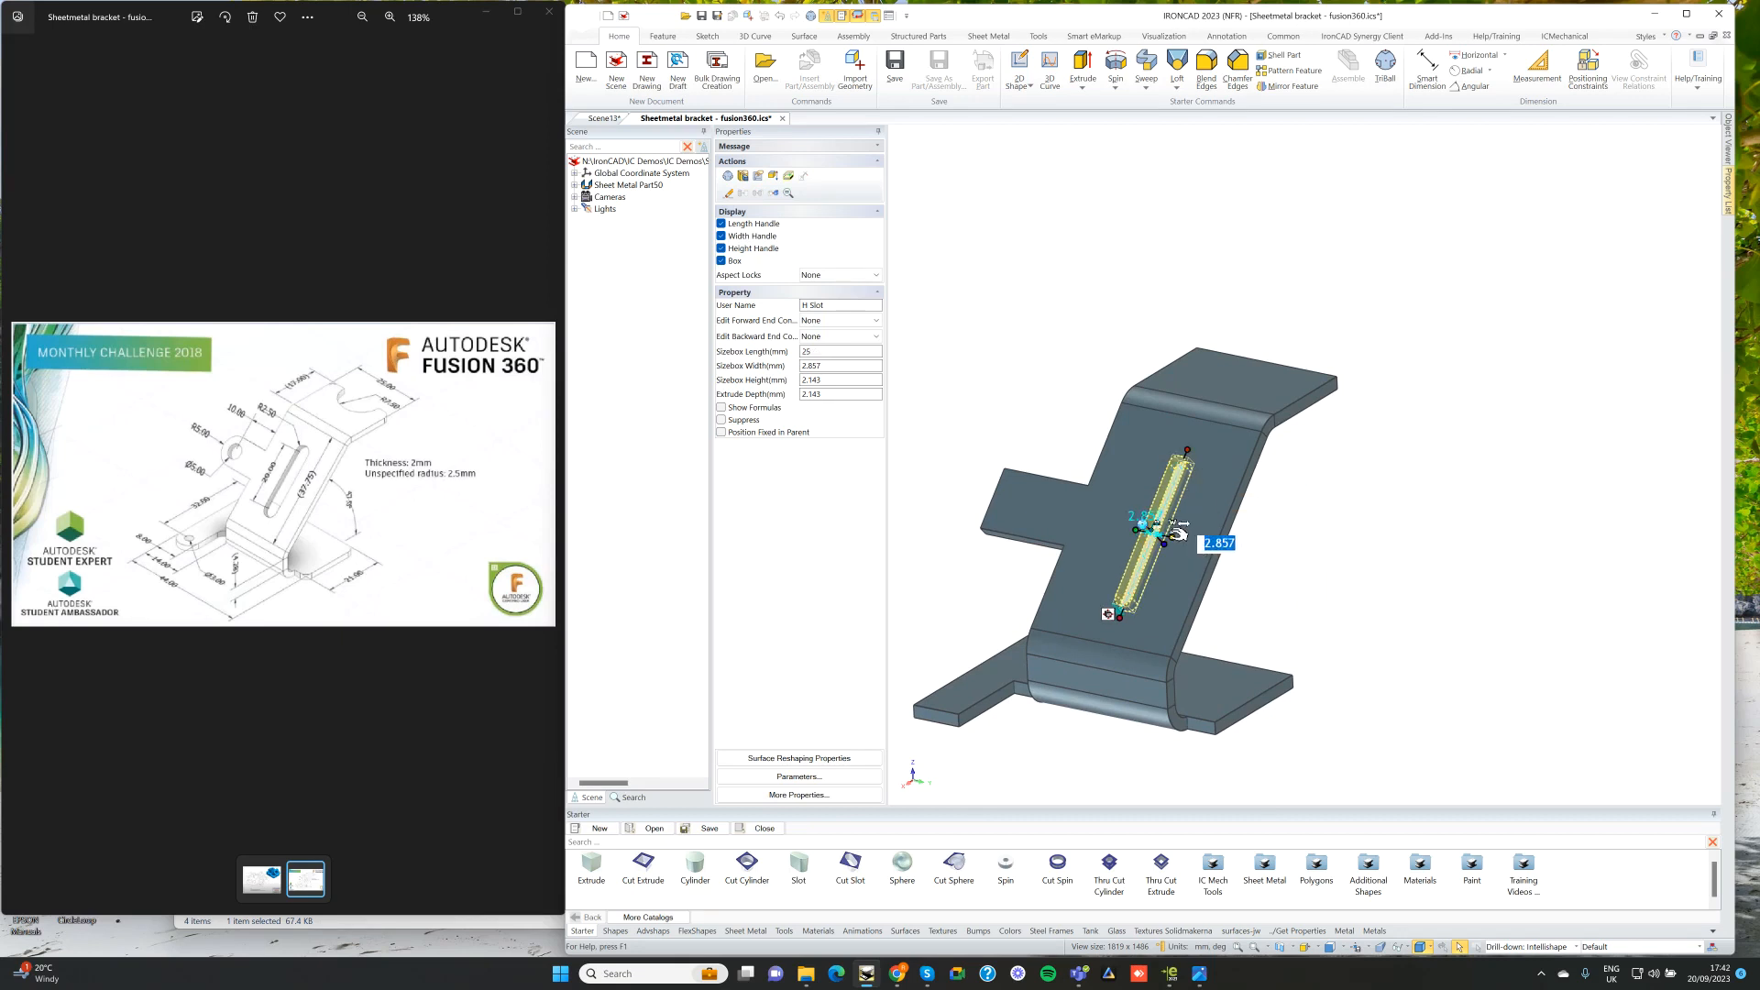
pyautogui.moveTo(1173, 537); pyautogui.dragTo(1192, 543)
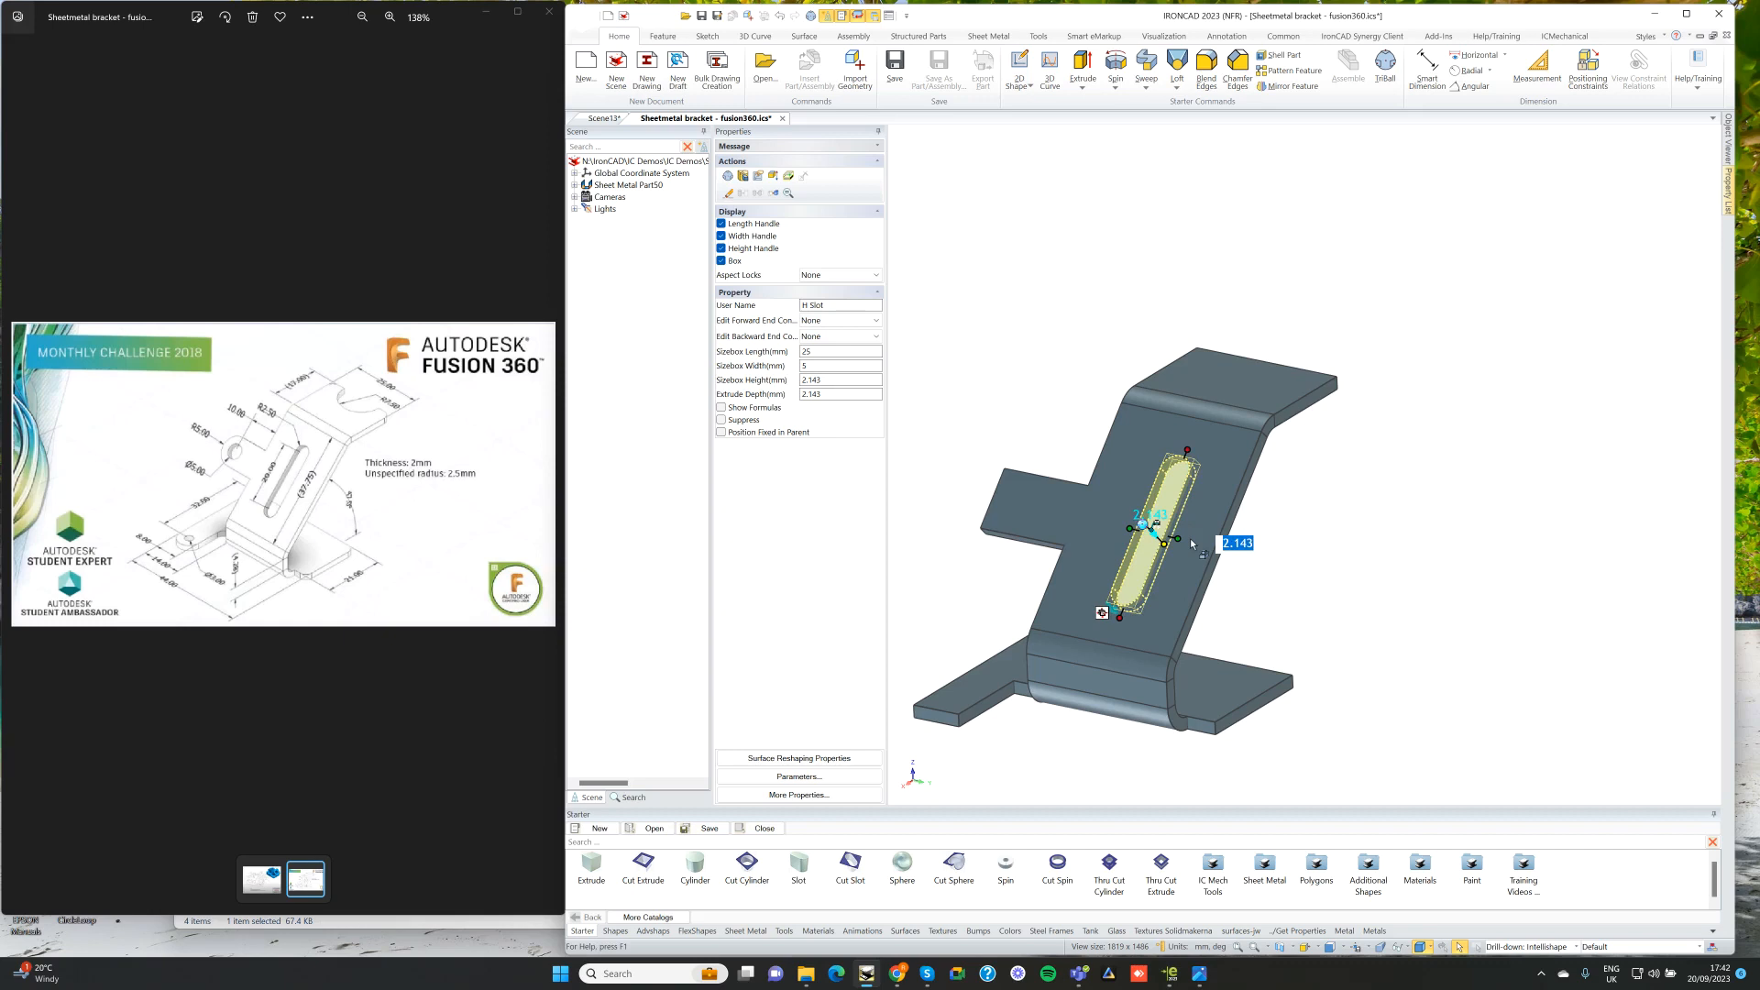
# Step: Centre the slot on the sloping flange with the TriBall, aligning it in both directions to the midpoints of the flange's edges
pyautogui.press('F10')
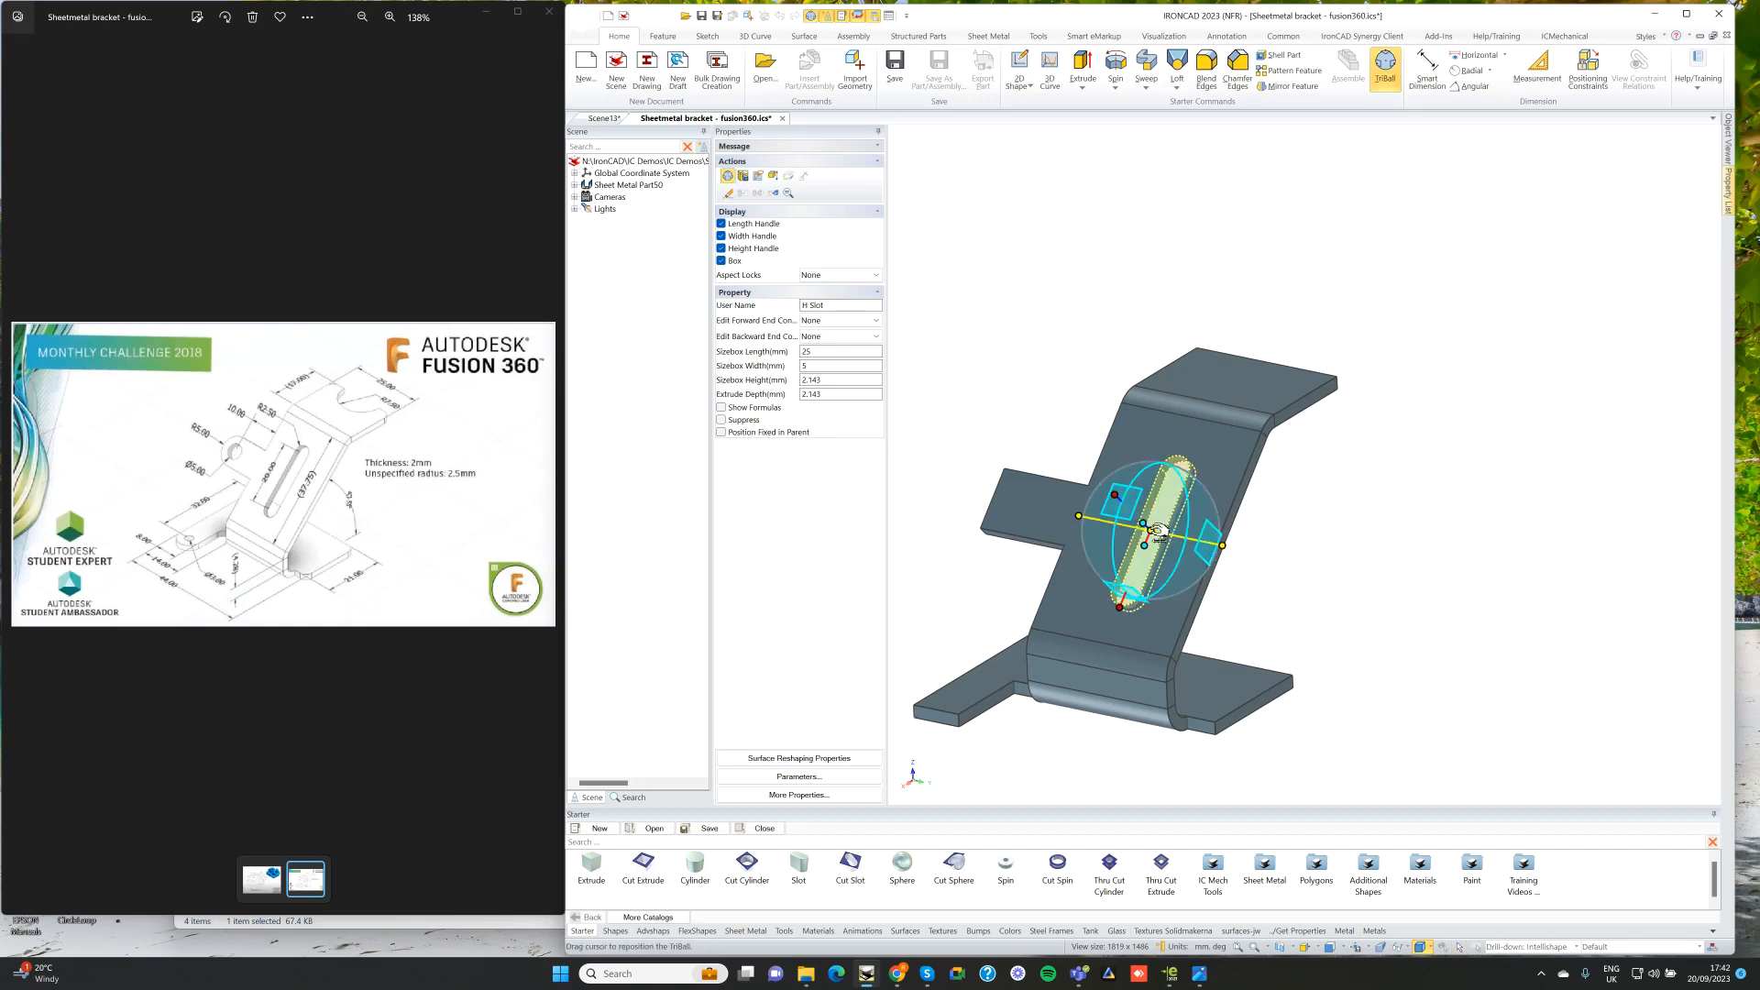
pyautogui.rightClick(1153, 533)
pyautogui.click(1201, 653)
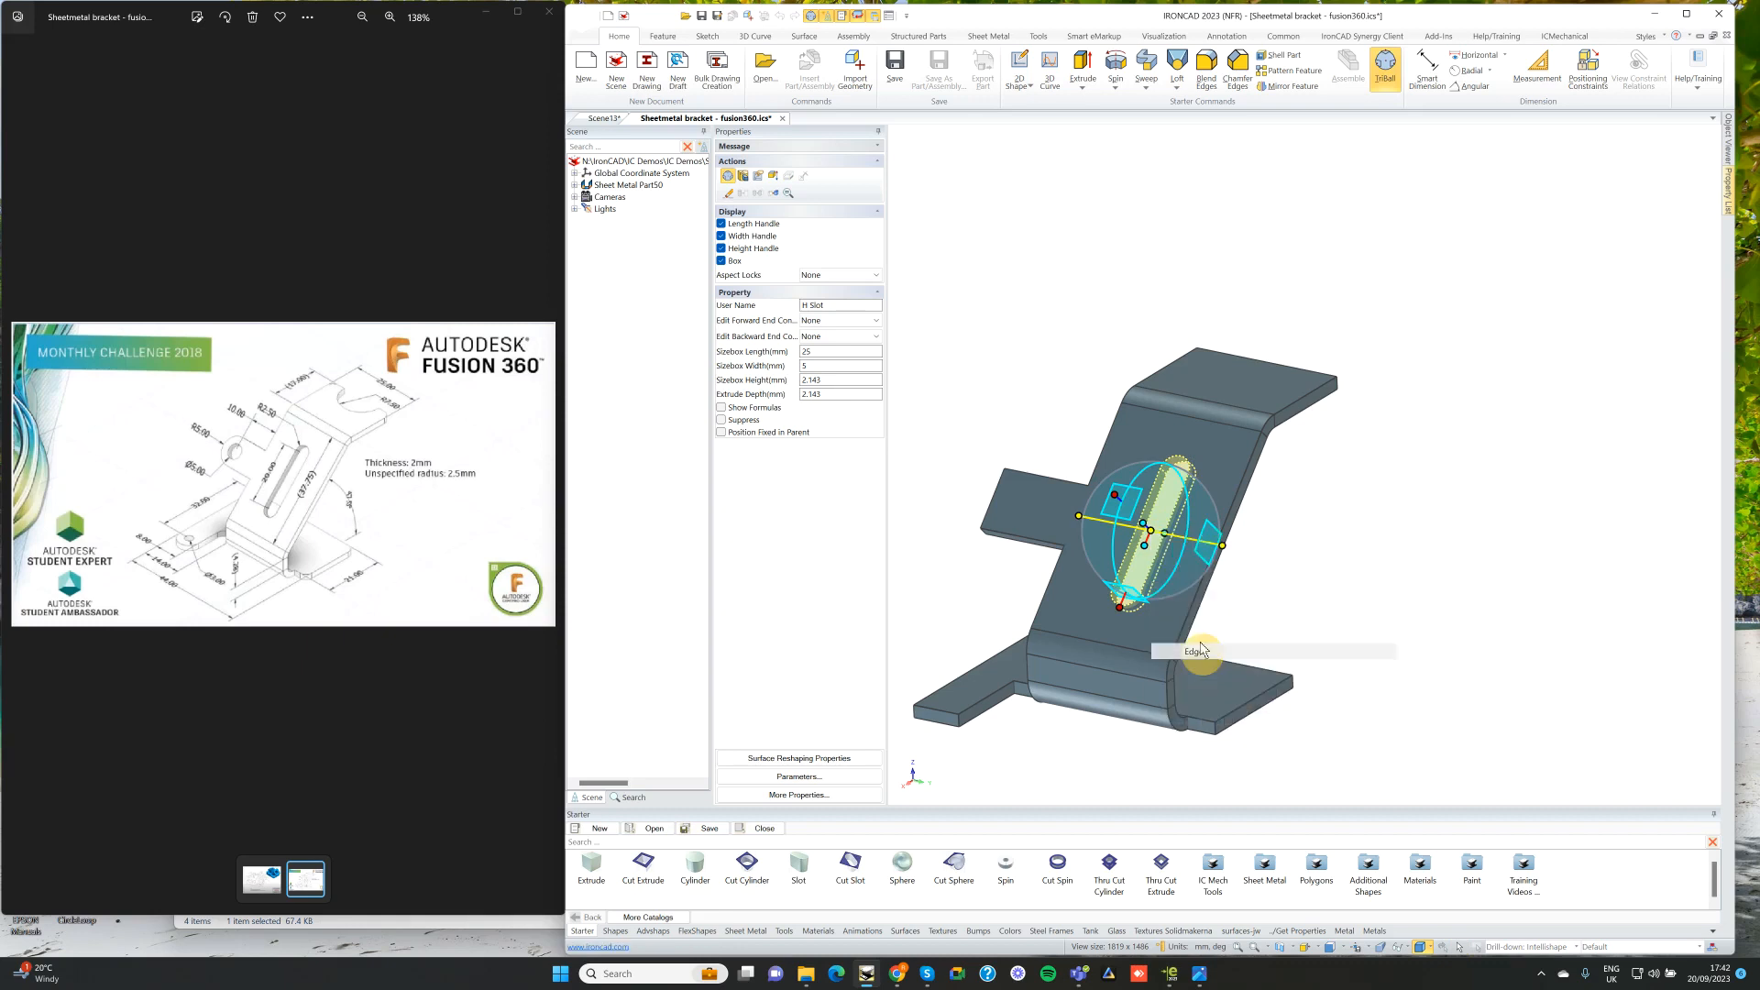
pyautogui.click(1193, 420)
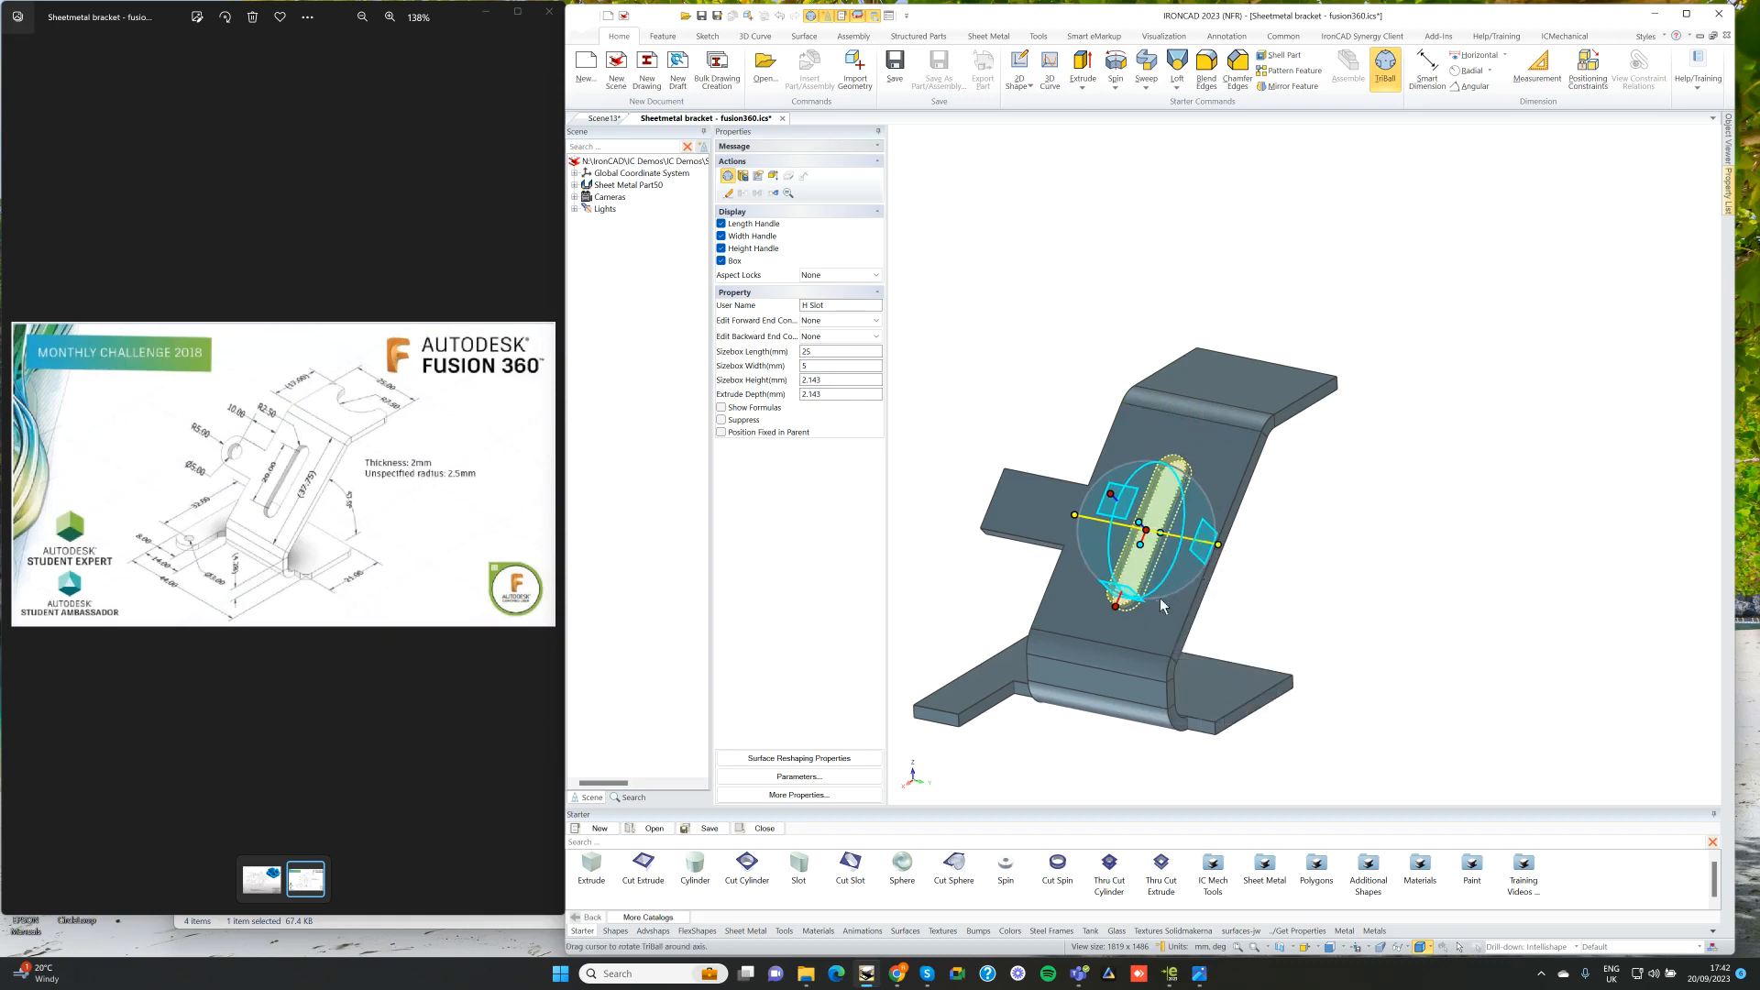
pyautogui.rightClick(1146, 530)
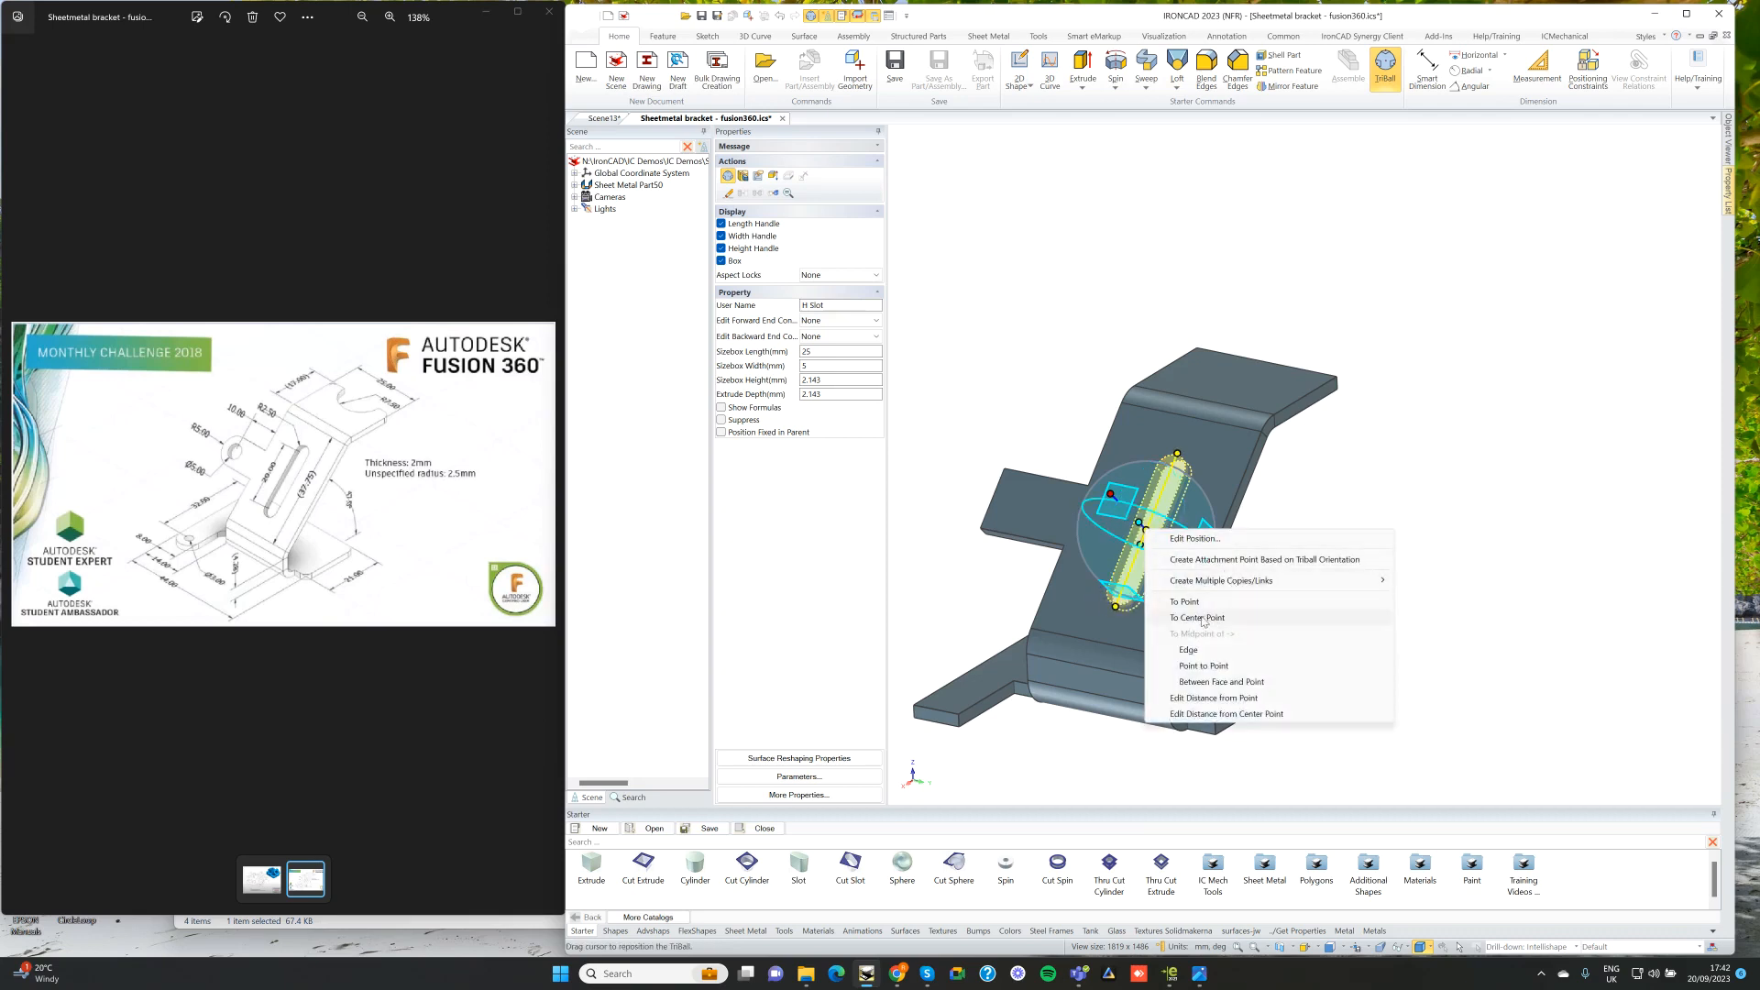
pyautogui.click(1193, 649)
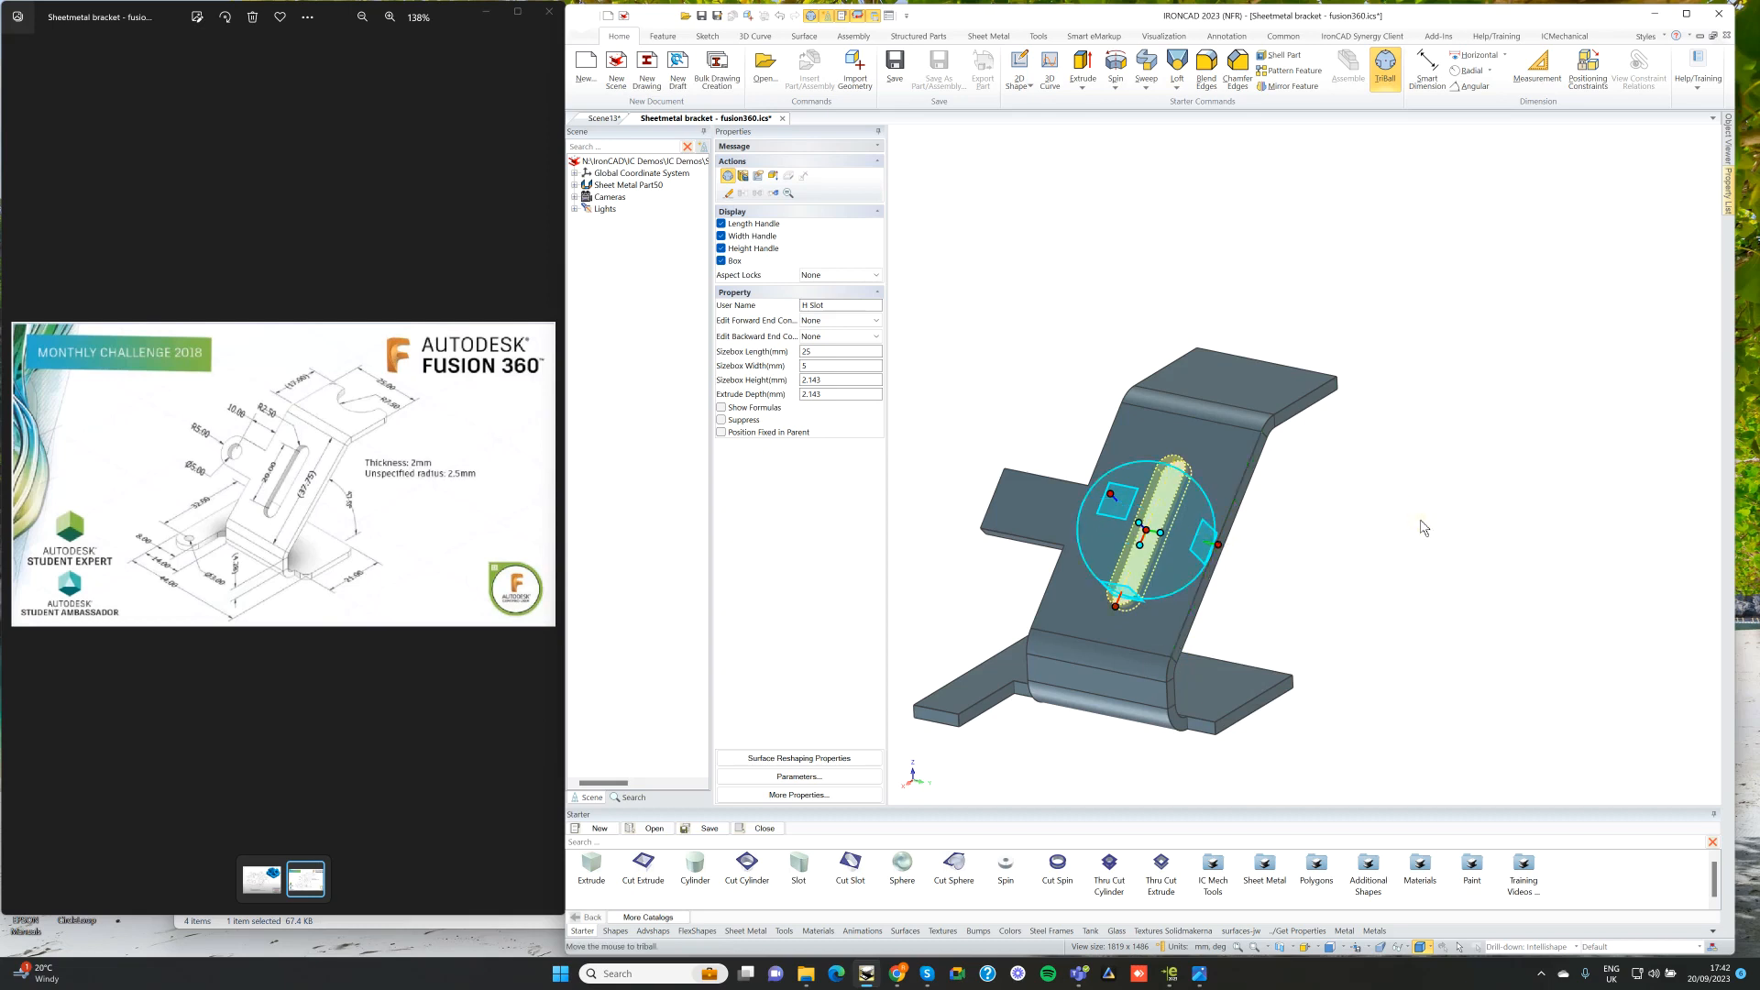
pyautogui.press('F10')
pyautogui.click(1370, 565)
# Step: Round the free end of the base's side tab with a Full Round blend between its two long side faces
pyautogui.moveTo(1306, 556); pyautogui.dragTo(1112, 579, button='middle')
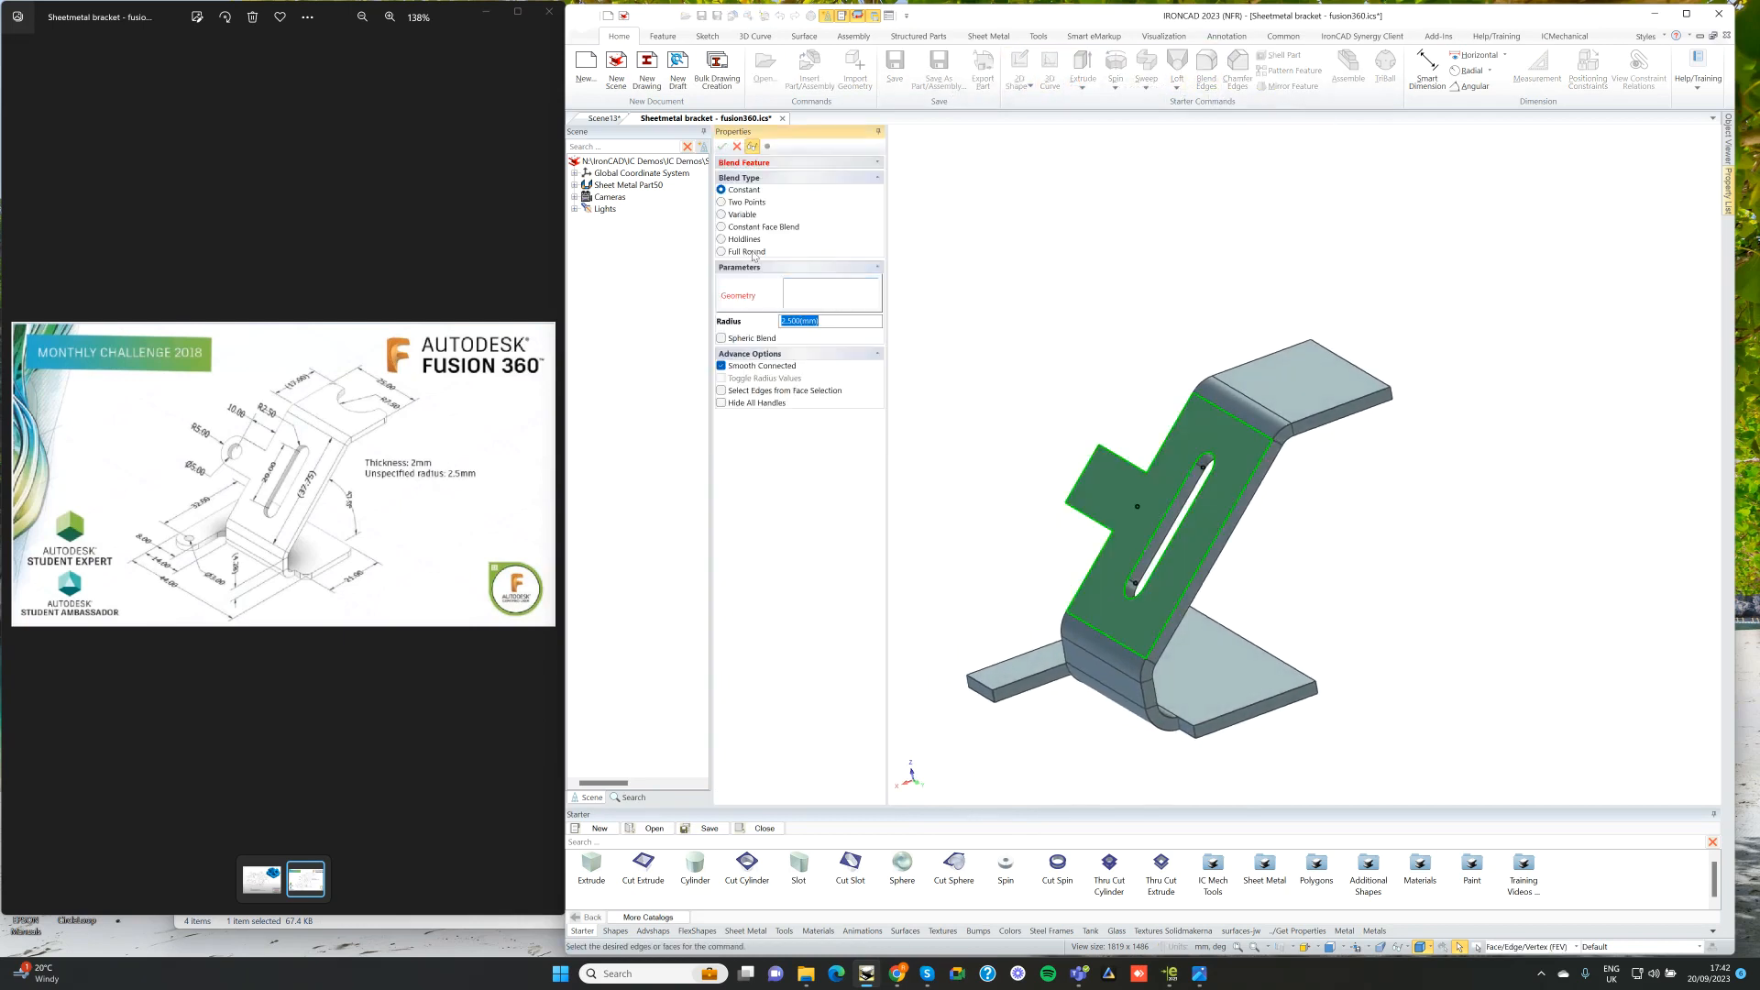
pyautogui.press('Escape')
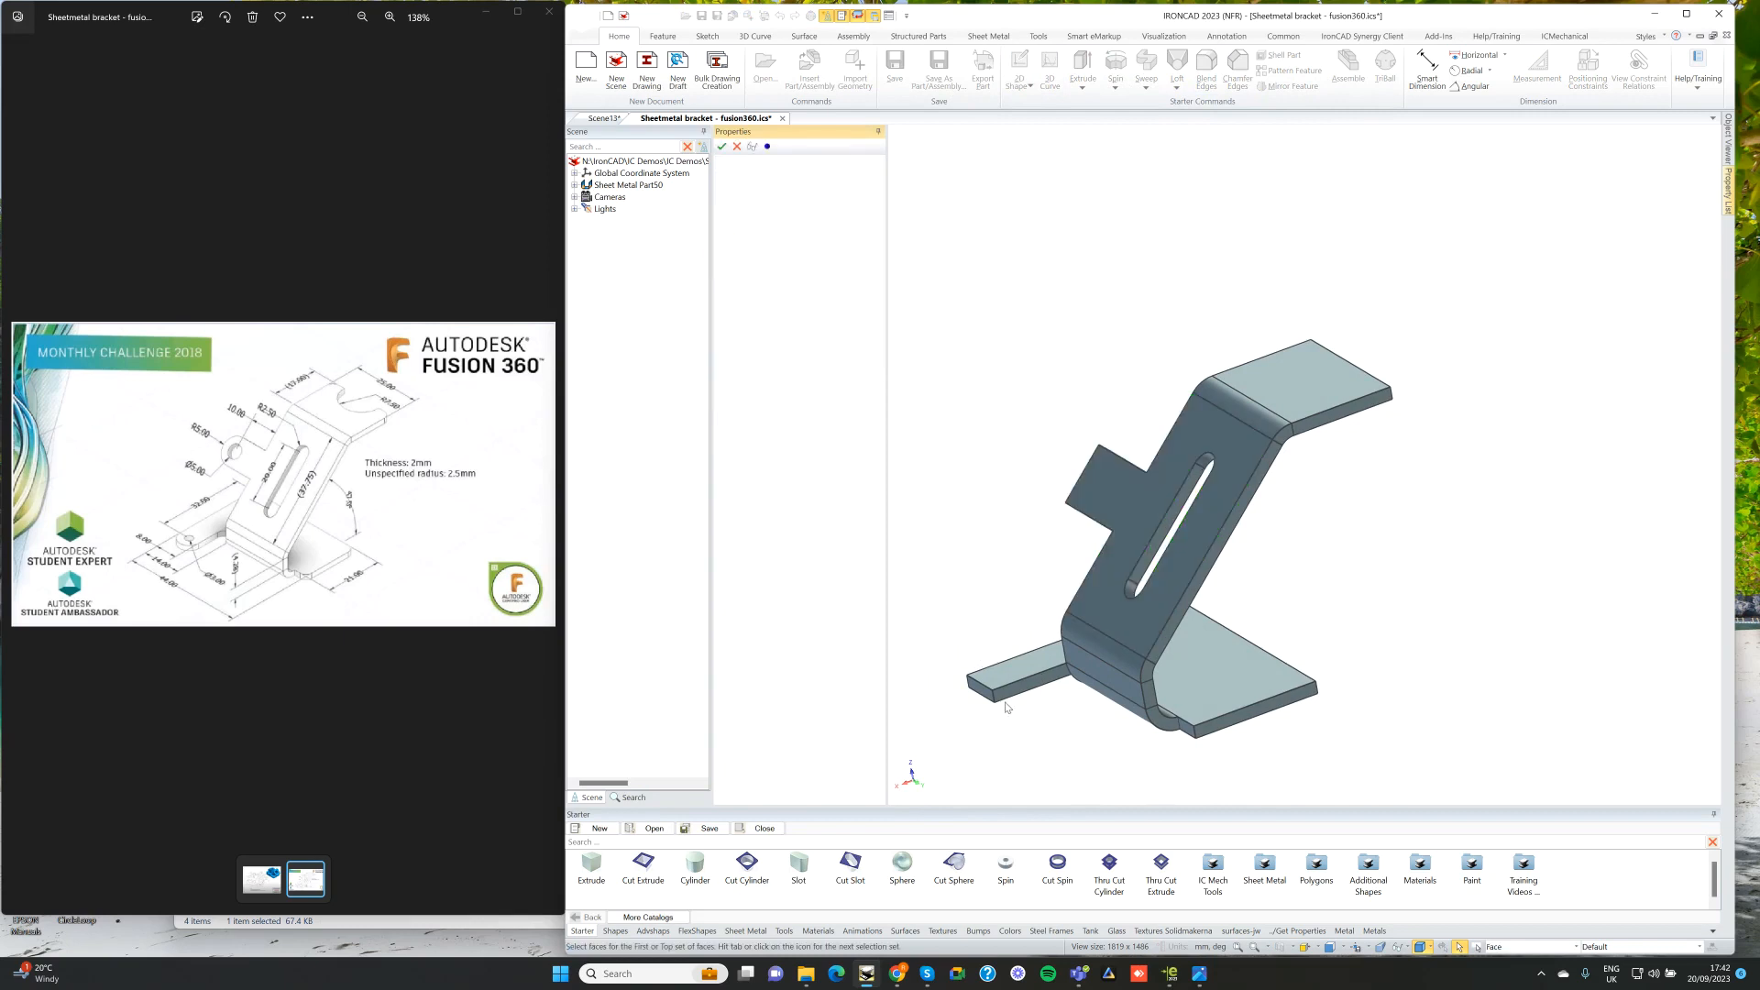
pyautogui.click(1013, 695)
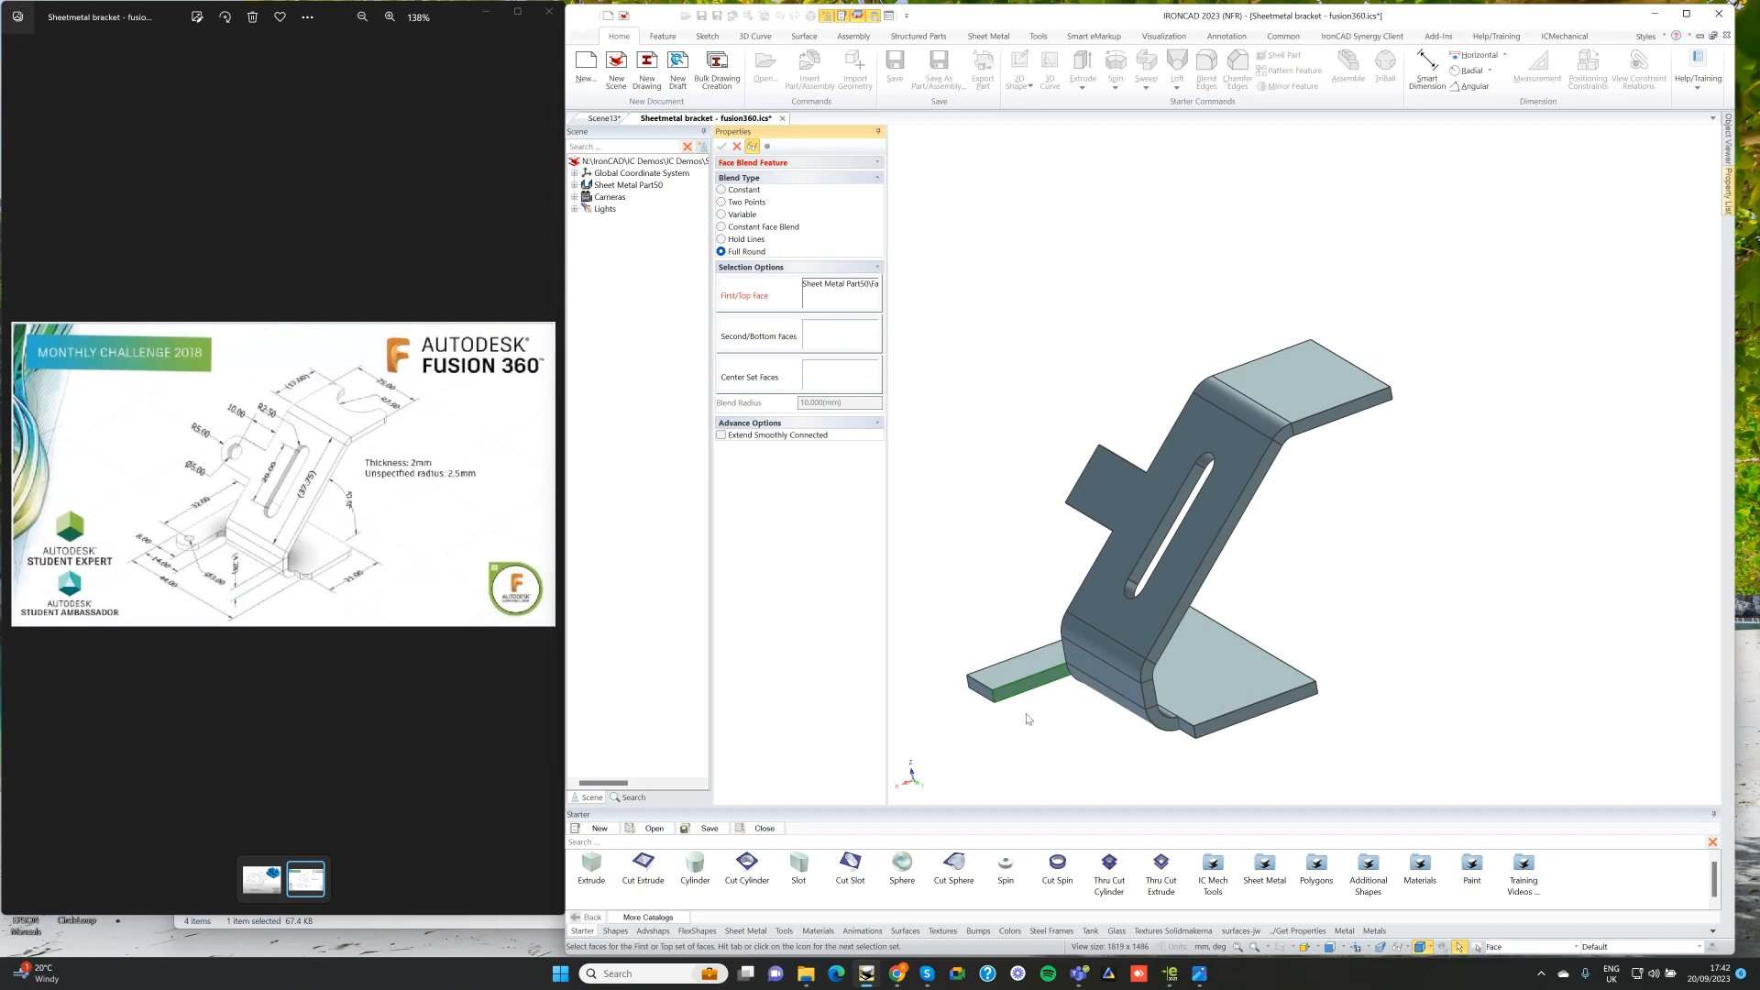
pyautogui.moveTo(1027, 719)
pyautogui.mouseDown(button='middle')
pyautogui.moveTo(926, 641)
pyautogui.moveTo(1050, 724)
pyautogui.mouseUp(button='middle')
pyautogui.click(819, 338)
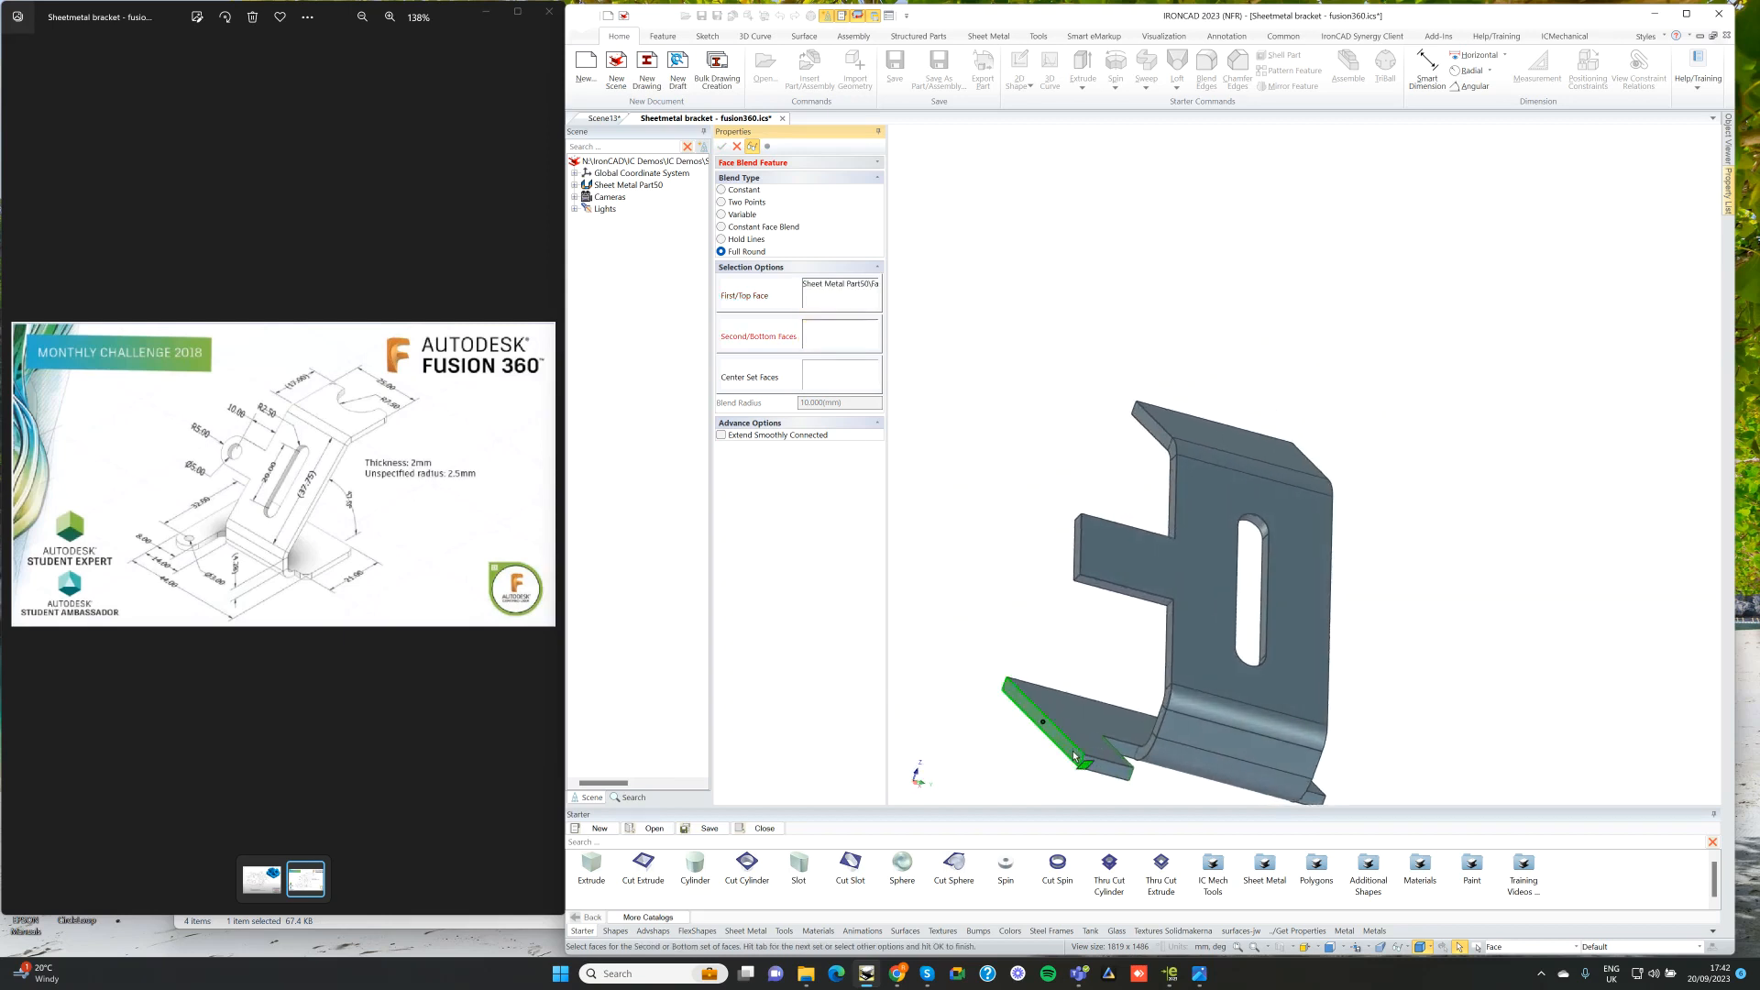
pyautogui.click(1073, 756)
pyautogui.click(837, 381)
pyautogui.moveTo(1027, 660); pyautogui.dragTo(1095, 786, button='middle')
pyautogui.click(1103, 795)
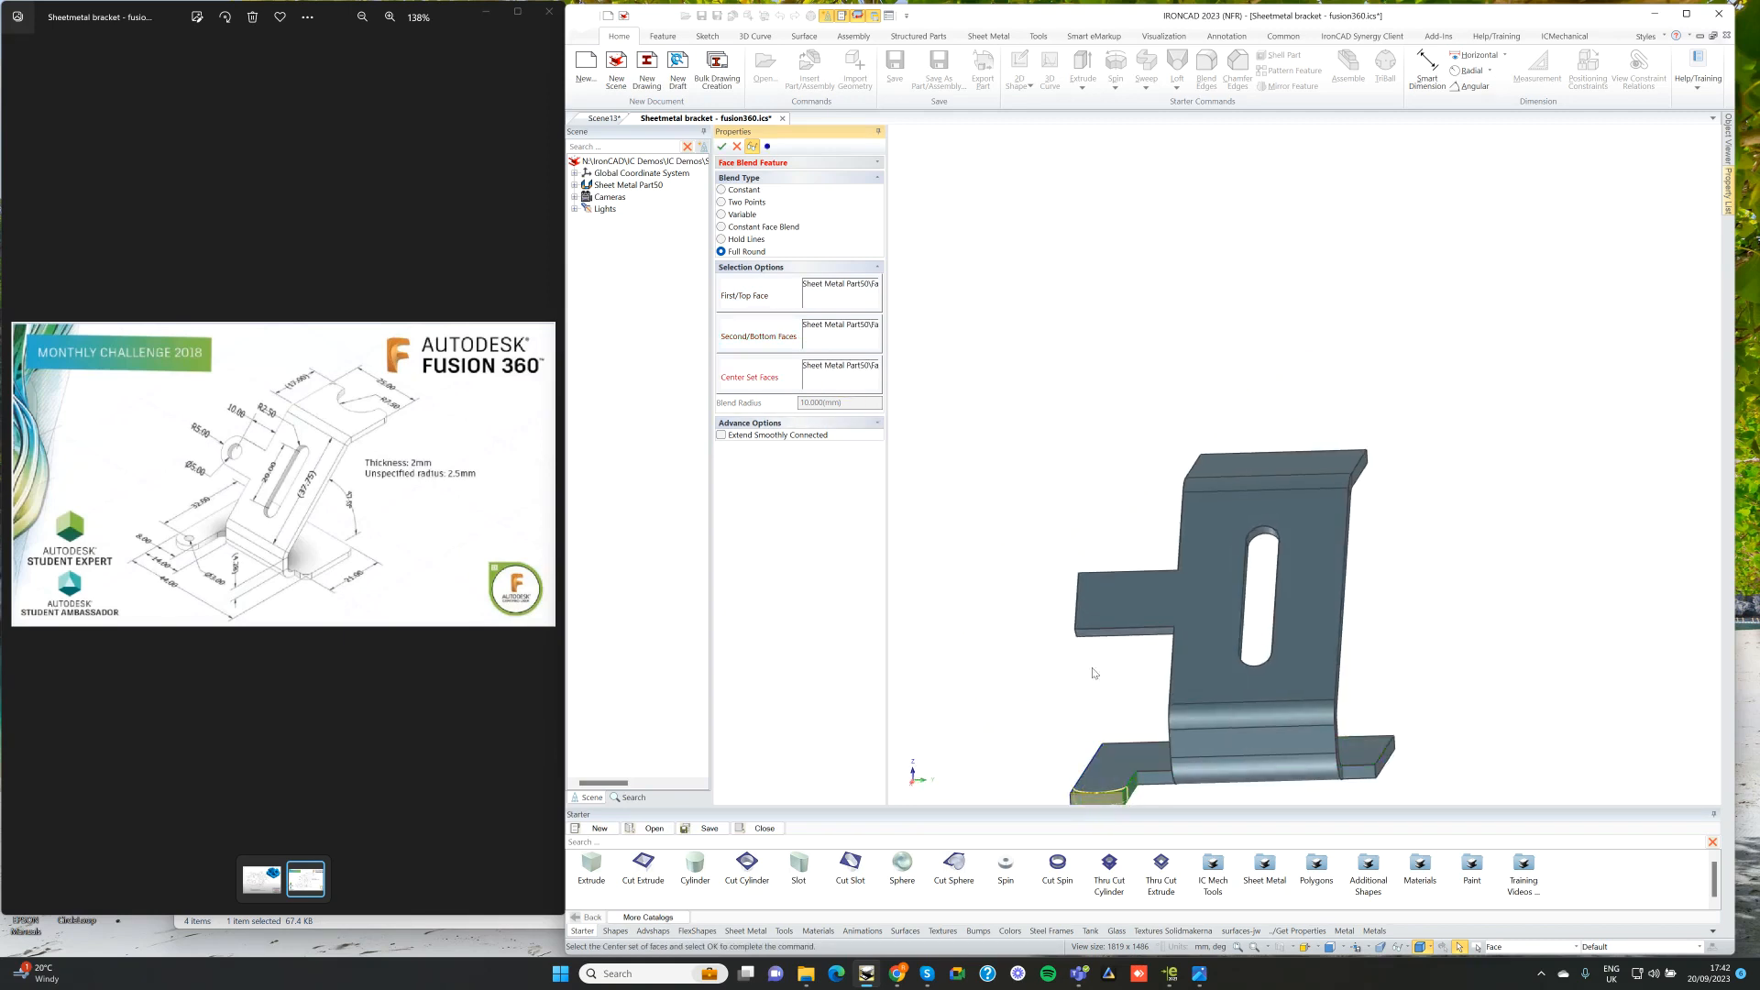
pyautogui.click(722, 146)
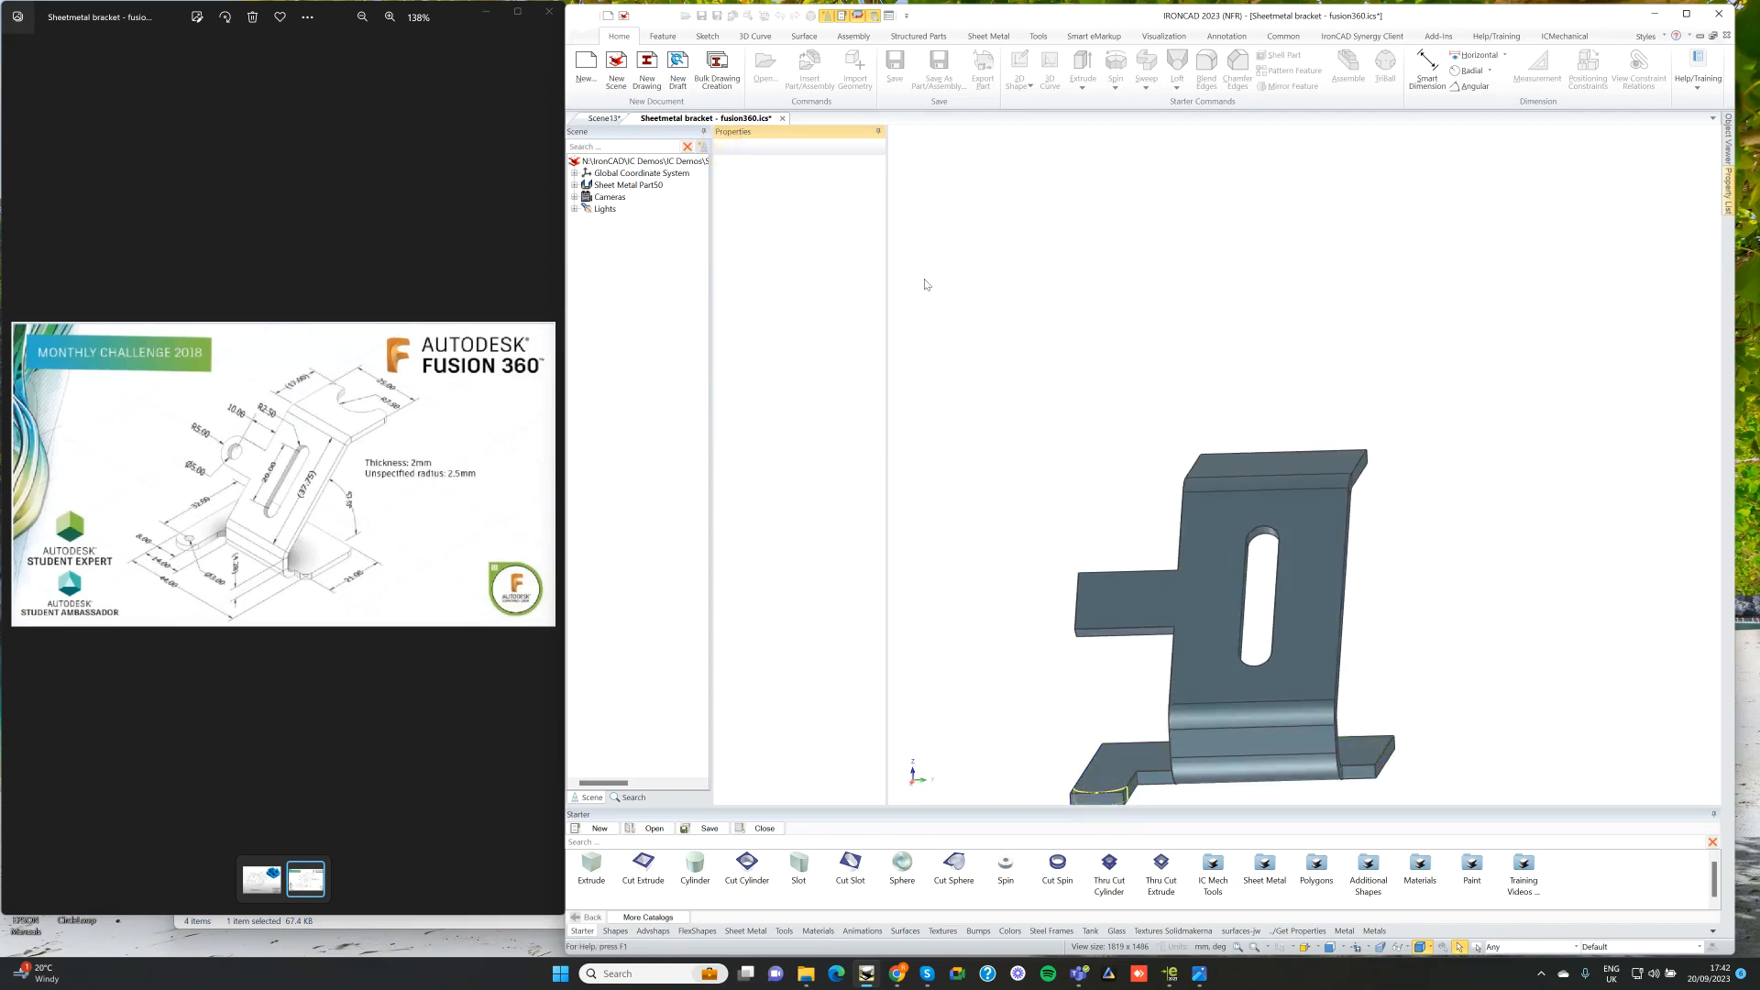
# Step: Apply a Full Round blend to the free end of the sloping flange's side tab, using its two side faces and end face
pyautogui.moveTo(939, 318); pyautogui.dragTo(1312, 451, button='middle')
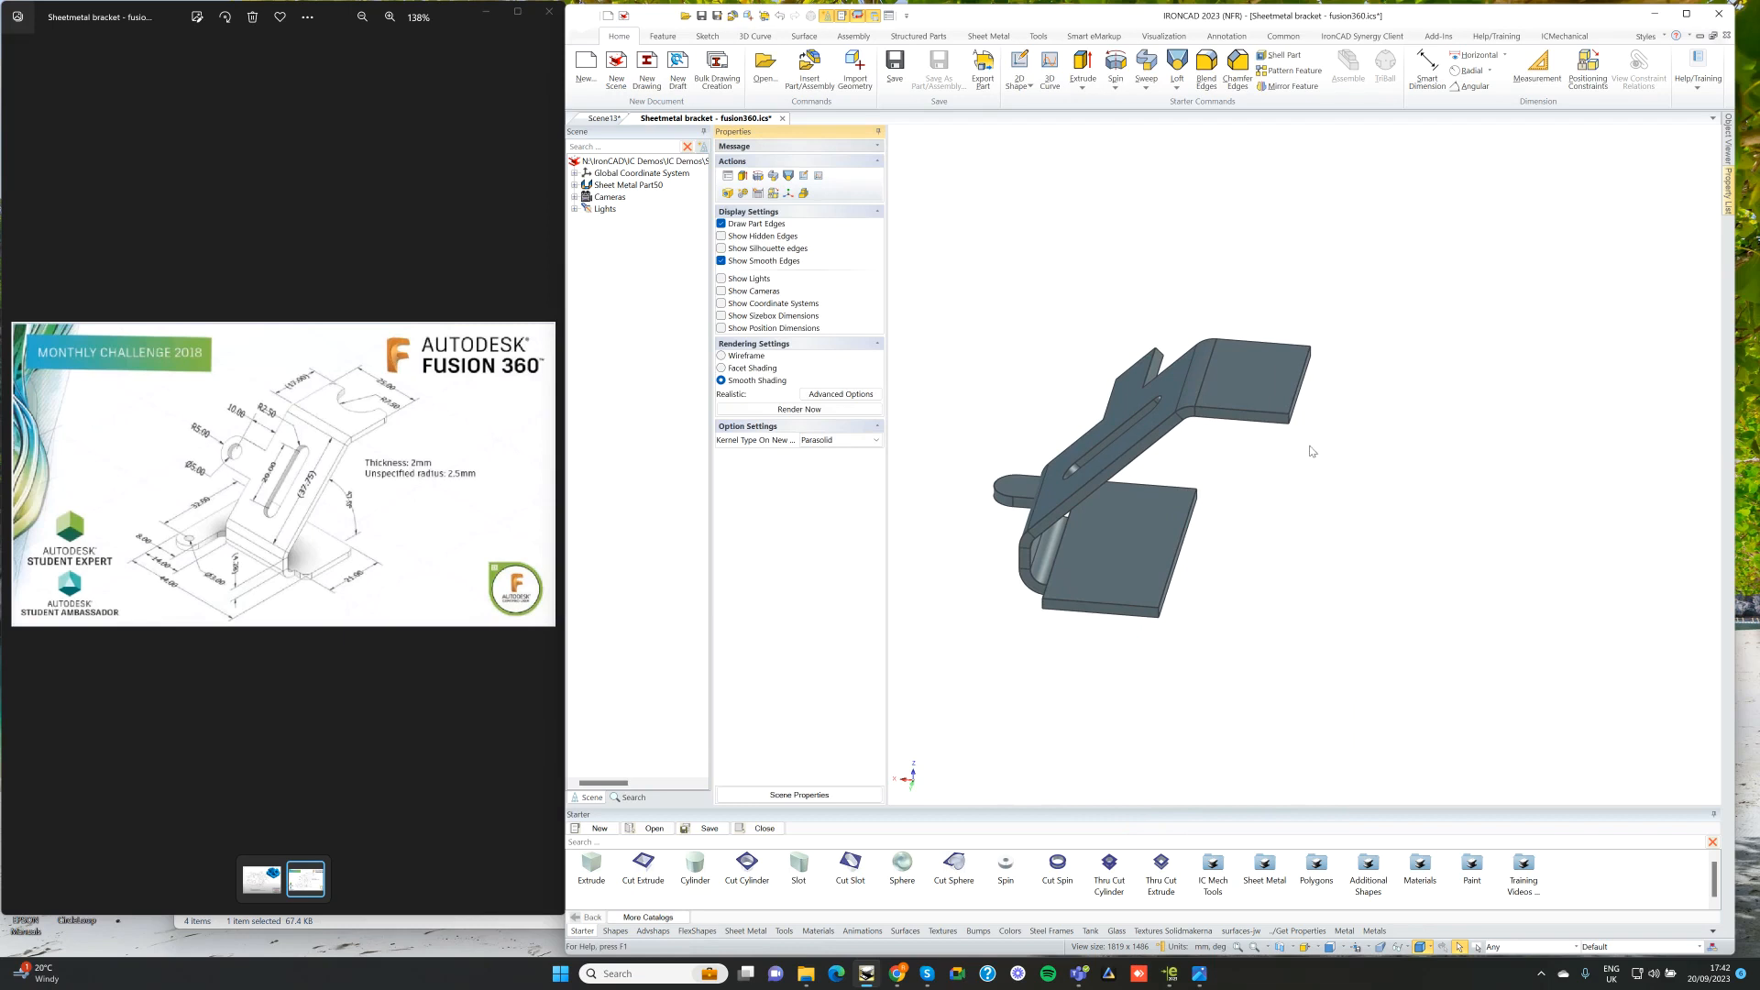
pyautogui.moveTo(1259, 428); pyautogui.dragTo(963, 440, button='middle')
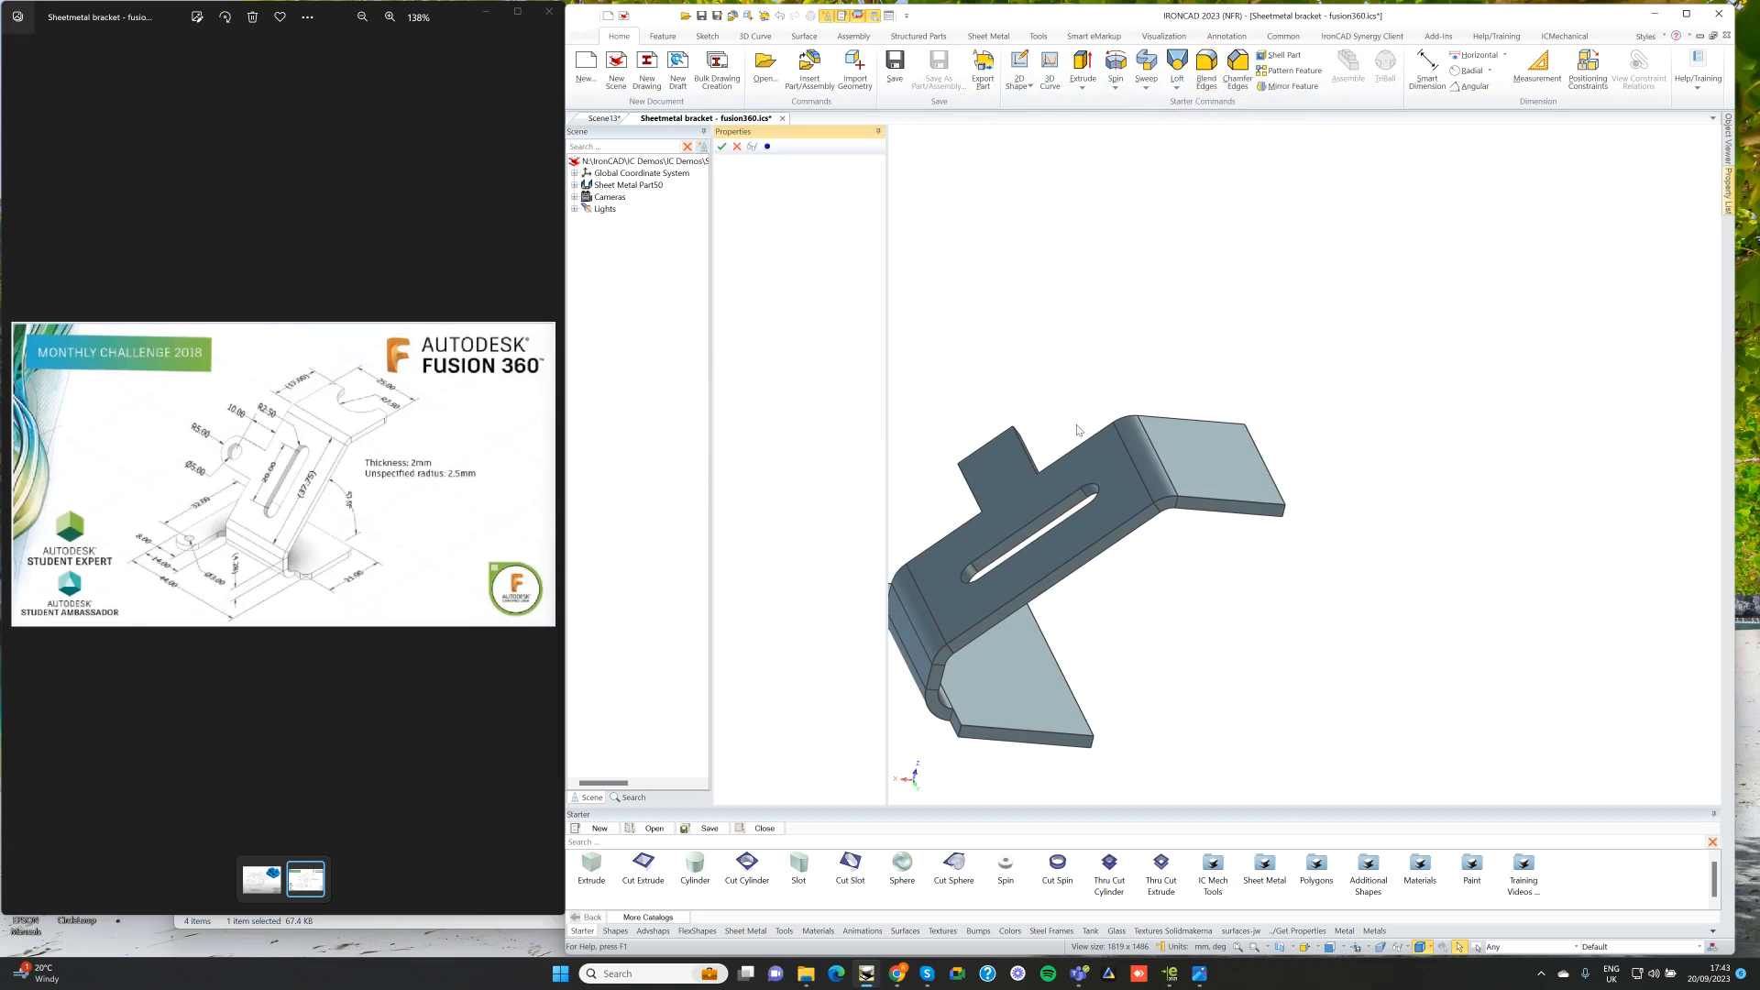
pyautogui.moveTo(1082, 426); pyautogui.dragTo(964, 333, button='middle')
pyautogui.click(744, 250)
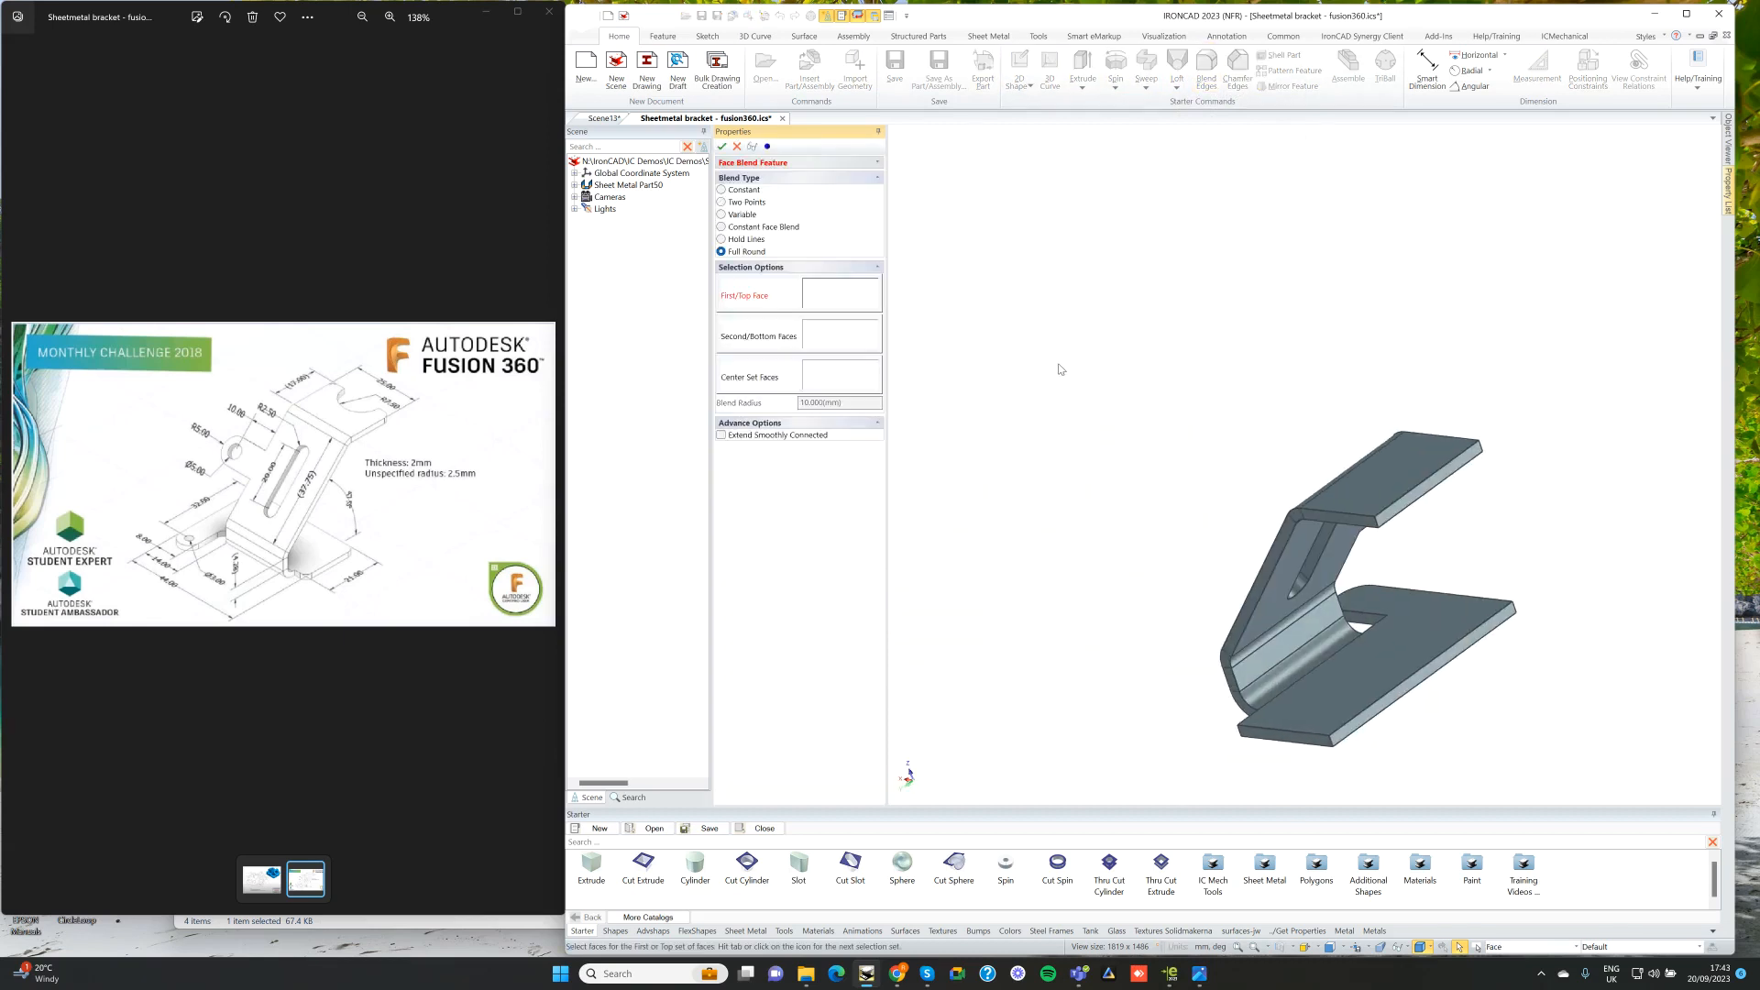
pyautogui.moveTo(1061, 366); pyautogui.dragTo(1216, 425, button='middle')
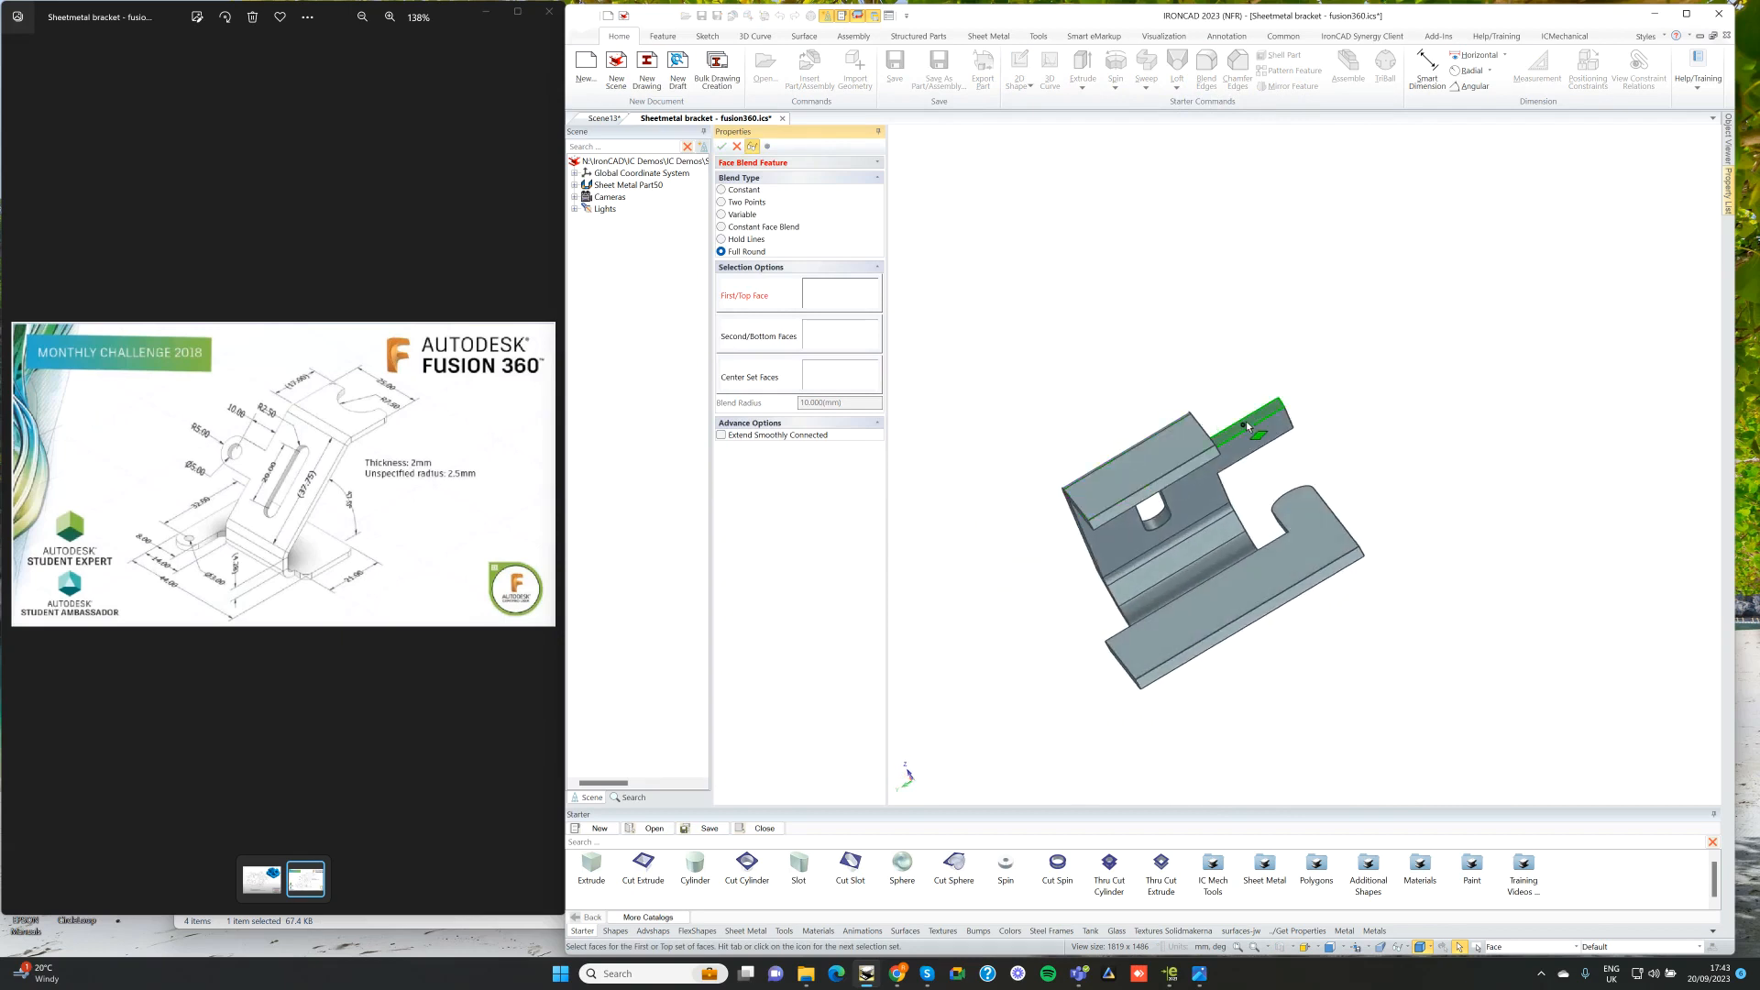
pyautogui.click(1251, 426)
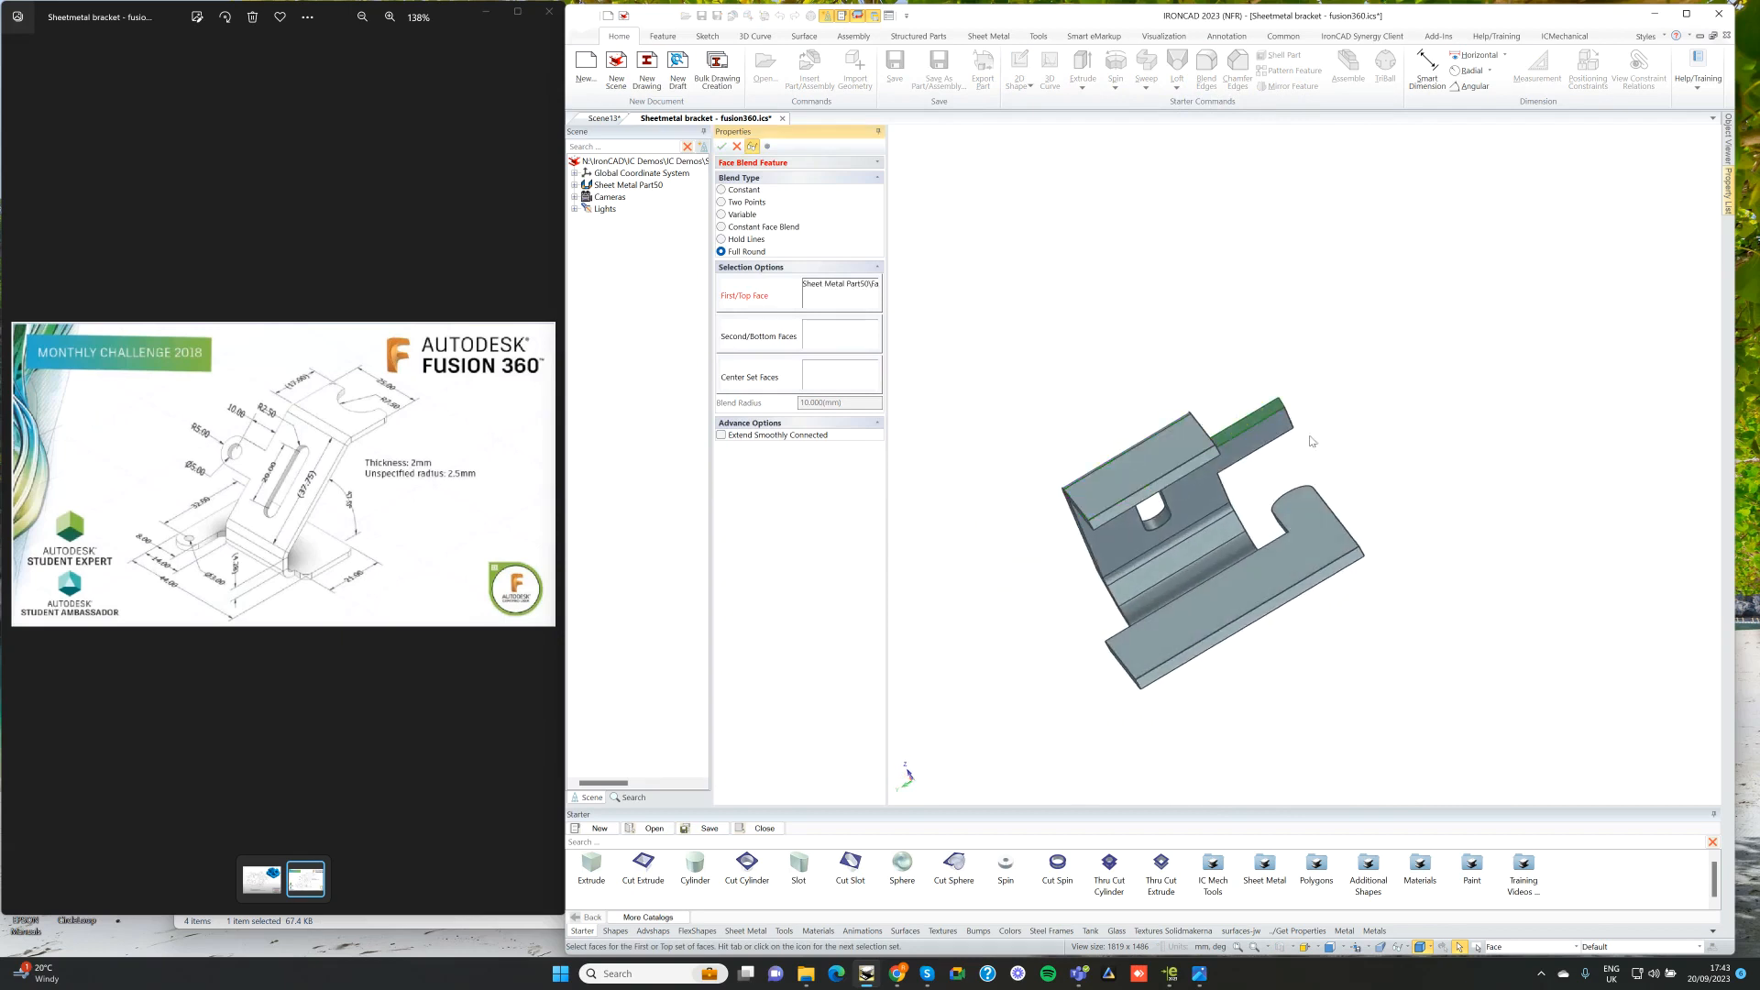
pyautogui.click(841, 344)
pyautogui.moveTo(974, 385); pyautogui.dragTo(1490, 458, button='middle')
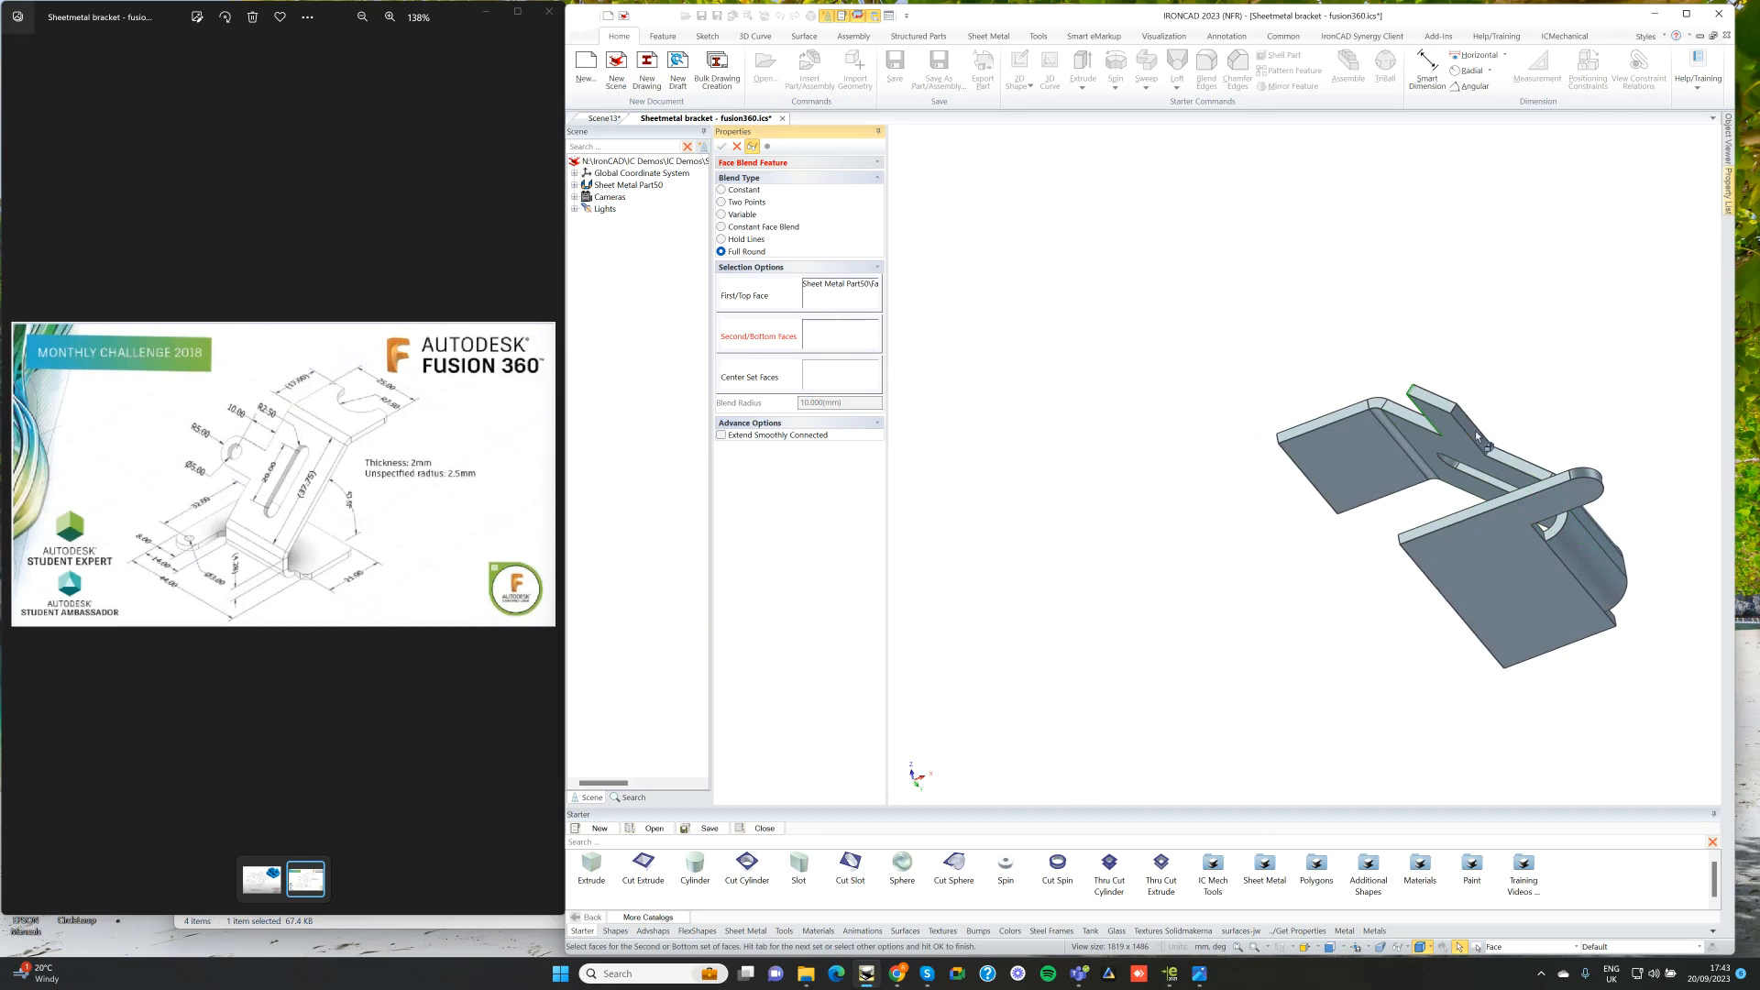
pyautogui.click(1476, 436)
pyautogui.click(813, 376)
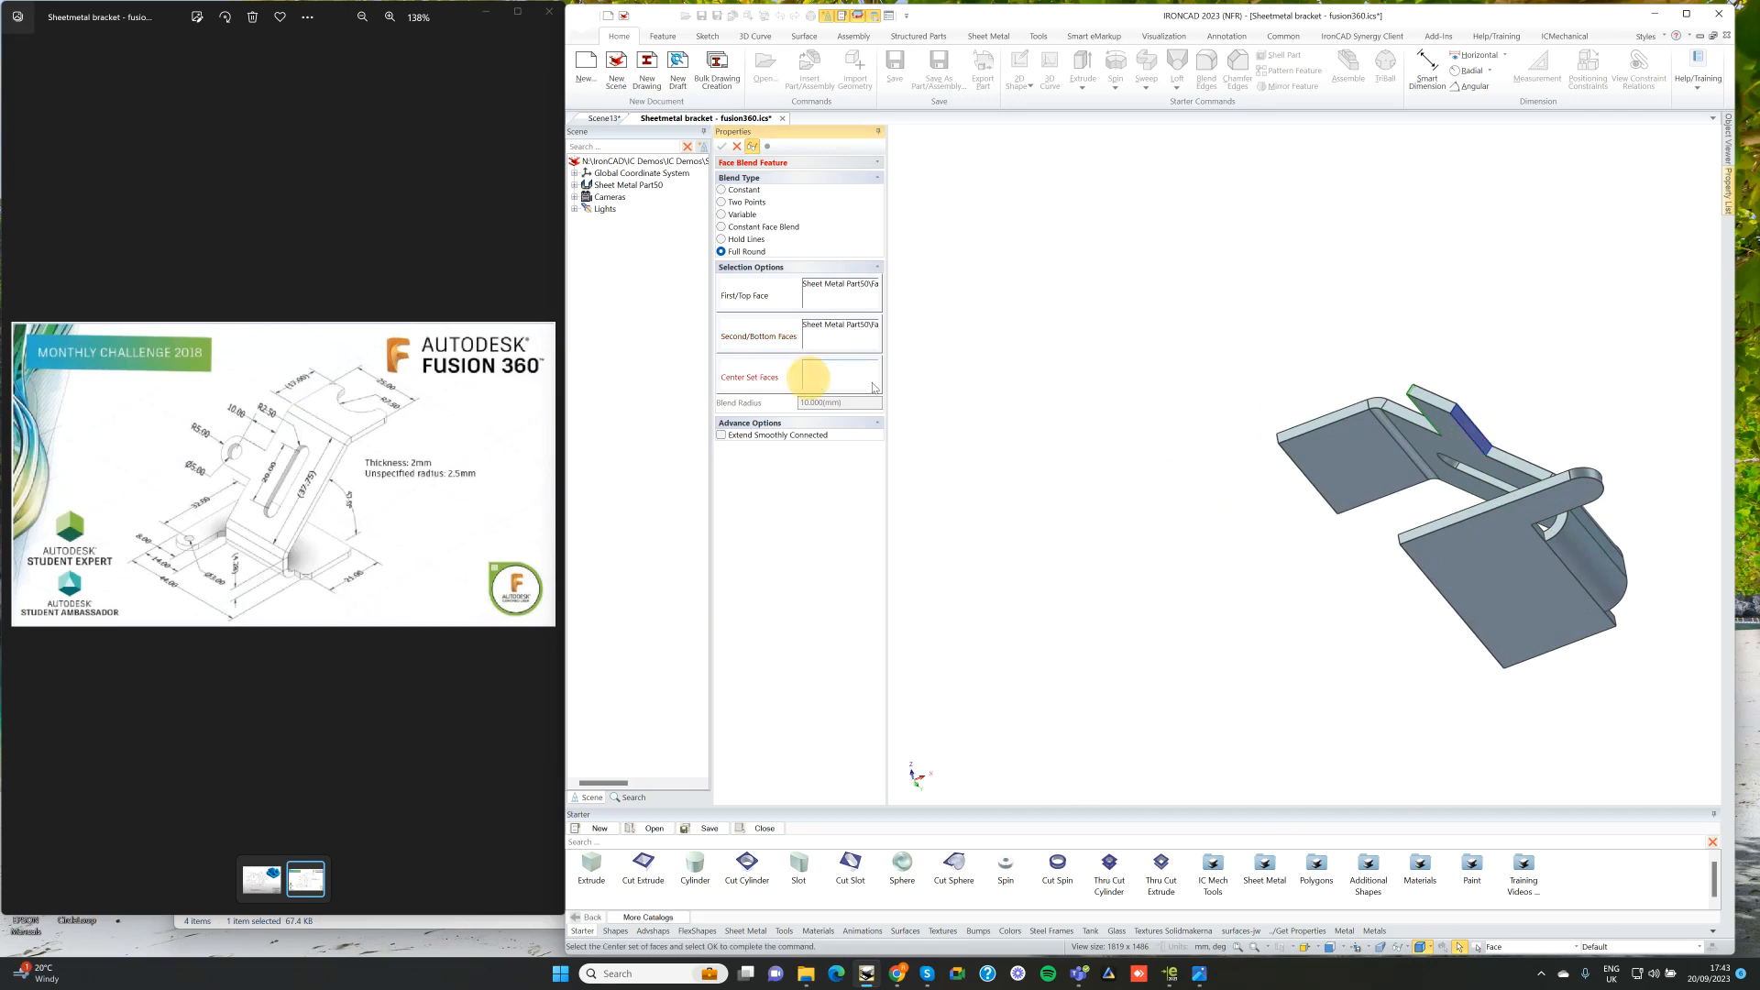
pyautogui.moveTo(1375, 414); pyautogui.dragTo(1414, 411, button='middle')
pyautogui.click(1437, 406)
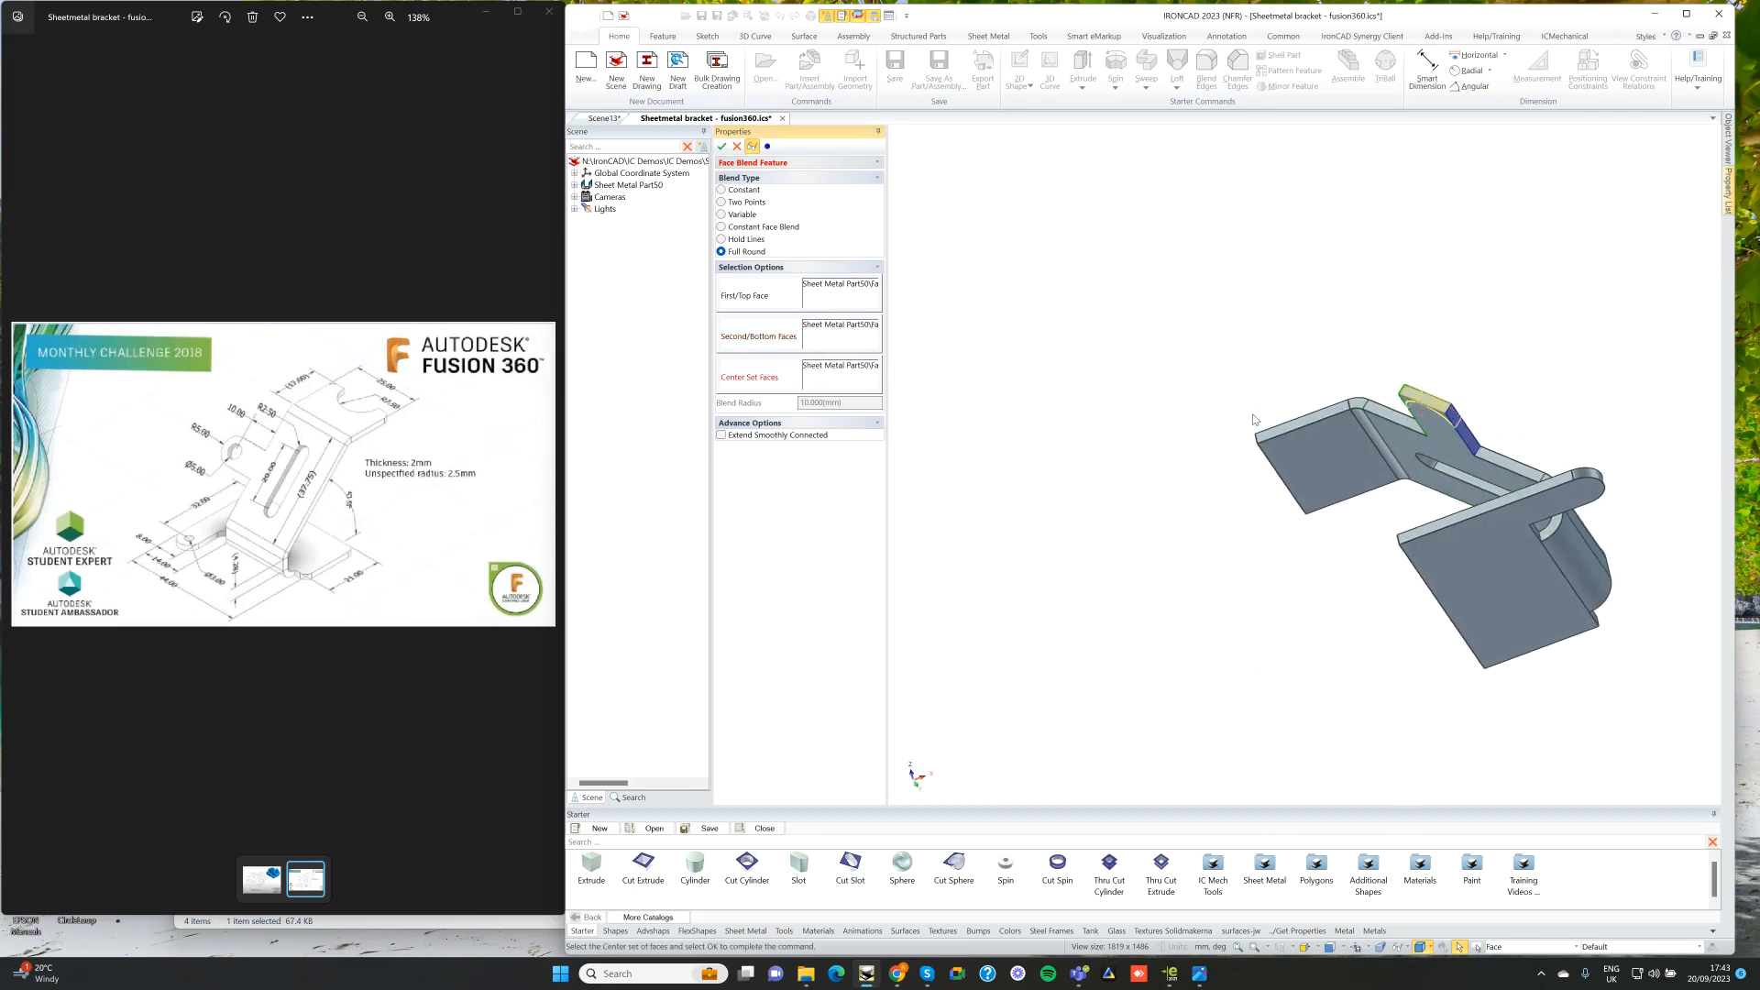
pyautogui.moveTo(1253, 414); pyautogui.dragTo(1119, 420, button='middle')
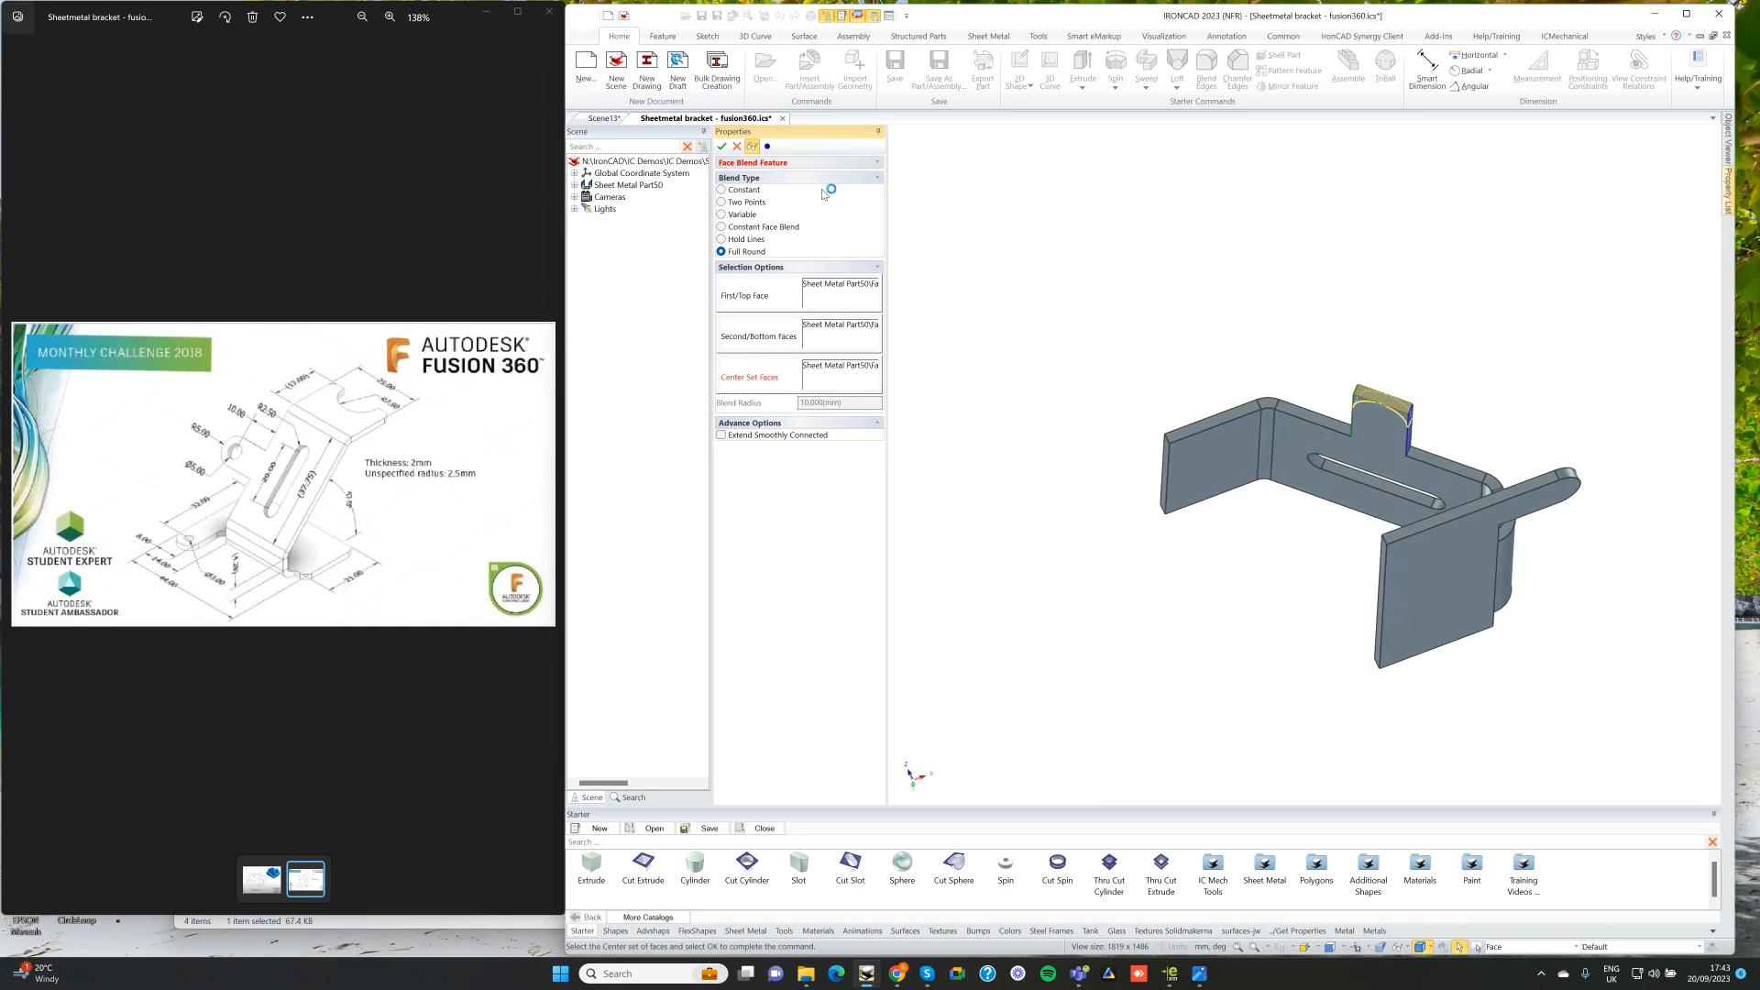
pyautogui.click(721, 147)
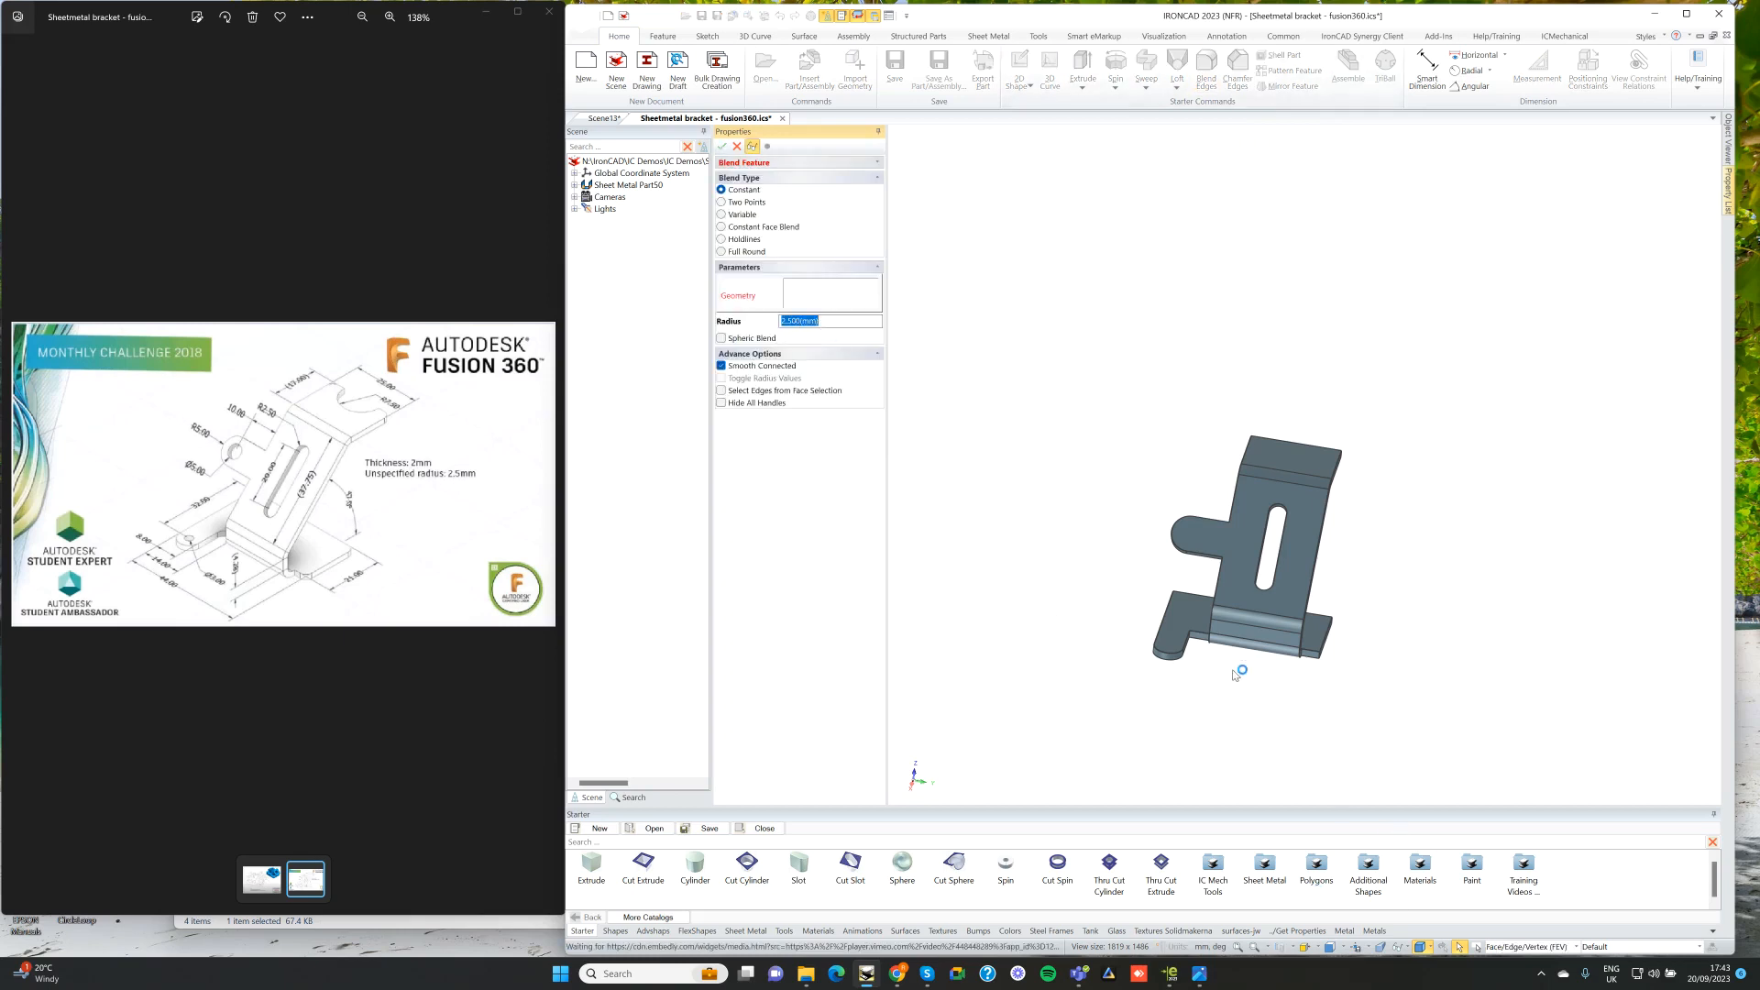
# Step: Blend the base's three outer corners, the inner corner beside its tab and the top flange's two outer corners with a constant 2.5 mm radius
pyautogui.moveTo(1233, 672); pyautogui.dragTo(1202, 662, button='middle')
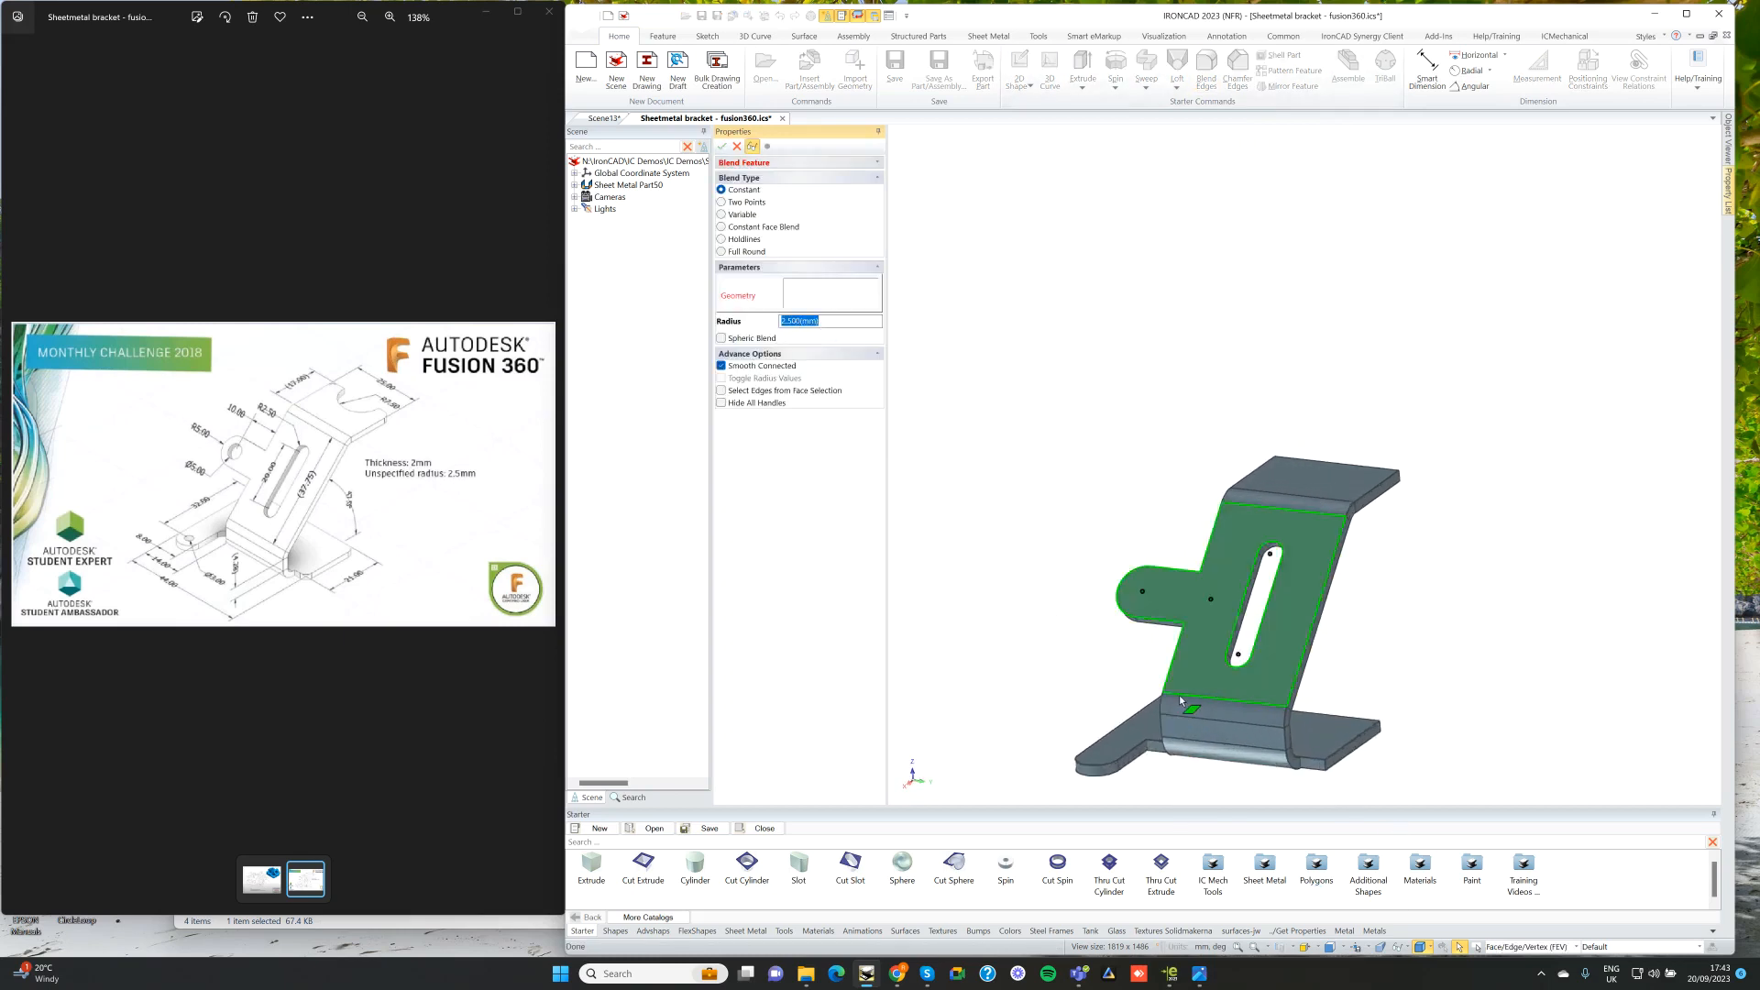
pyautogui.scroll(3, 1180, 695)
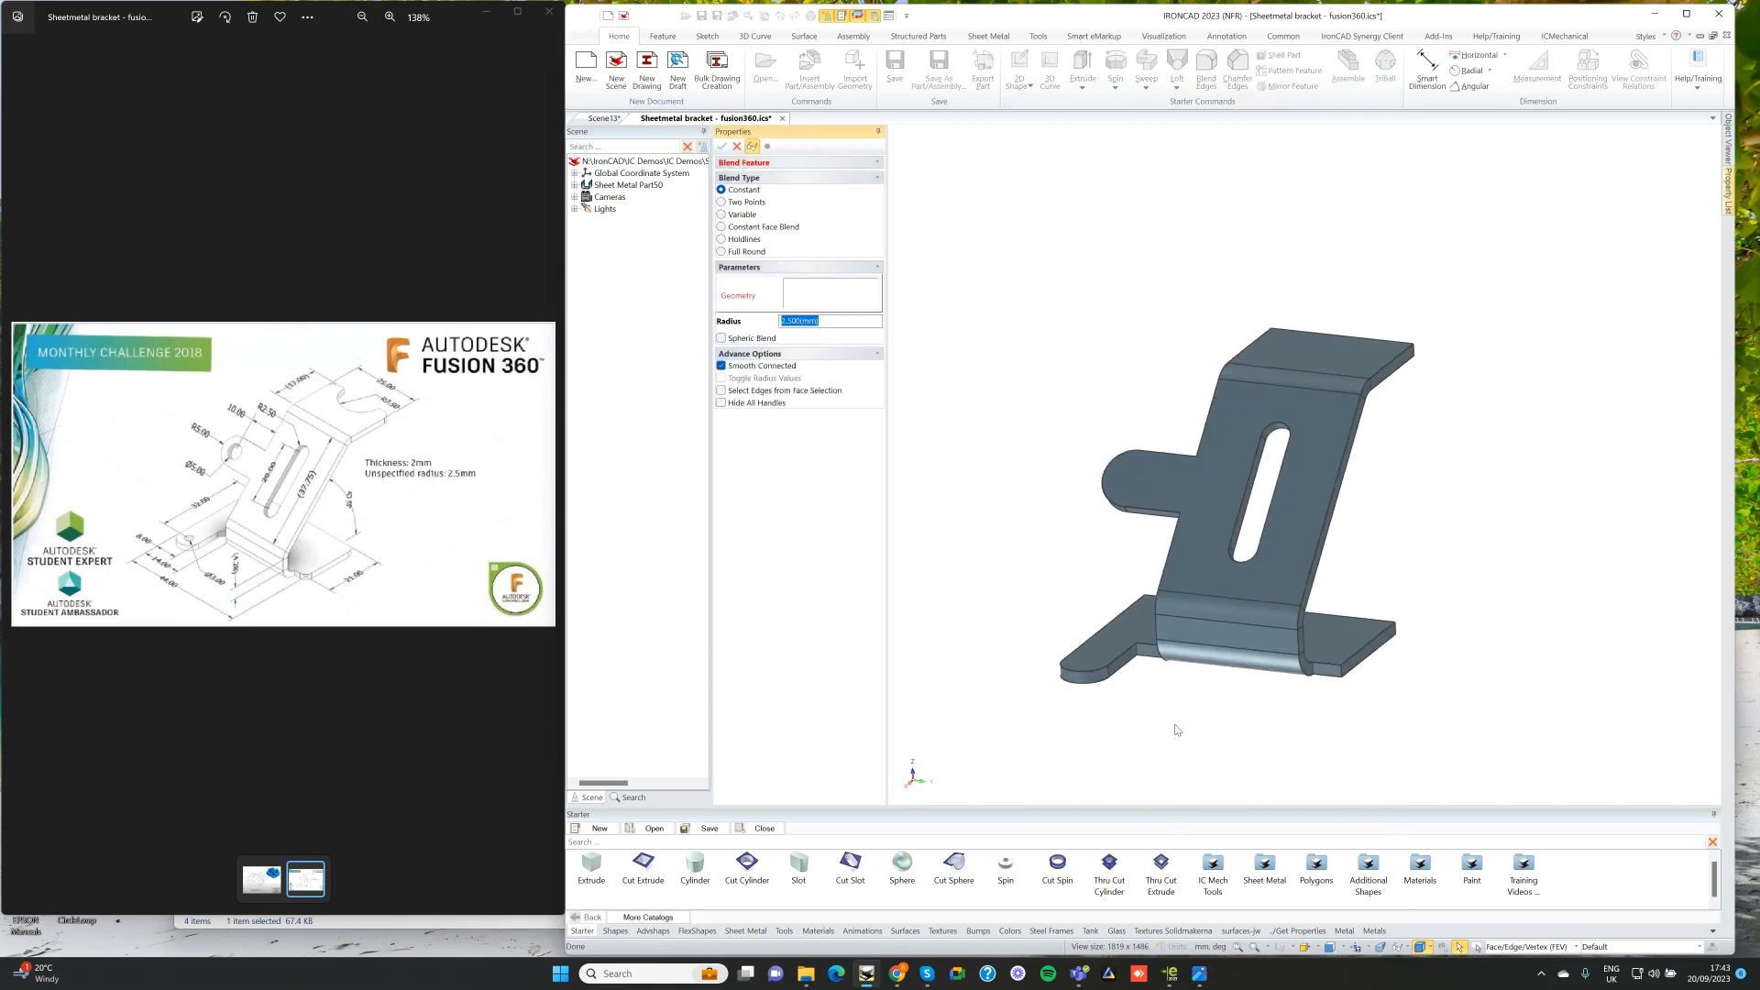
pyautogui.click(1140, 648)
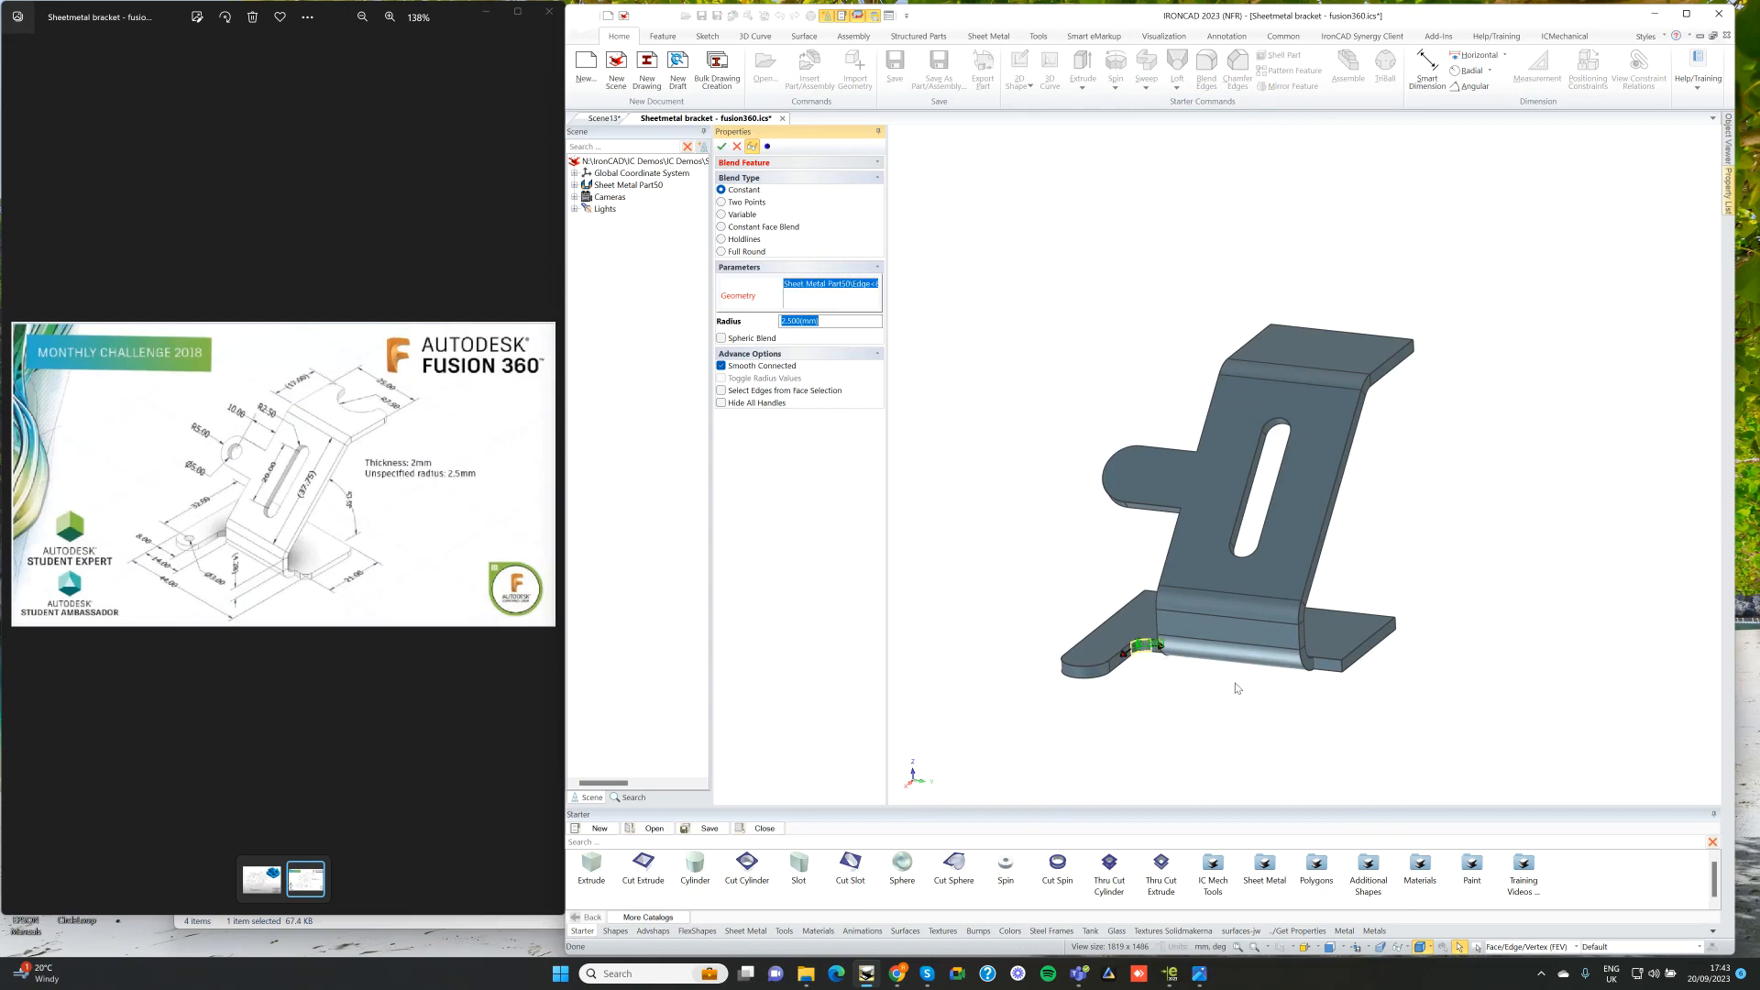
pyautogui.click(1342, 667)
pyautogui.moveTo(1339, 662); pyautogui.dragTo(1255, 674, button='middle')
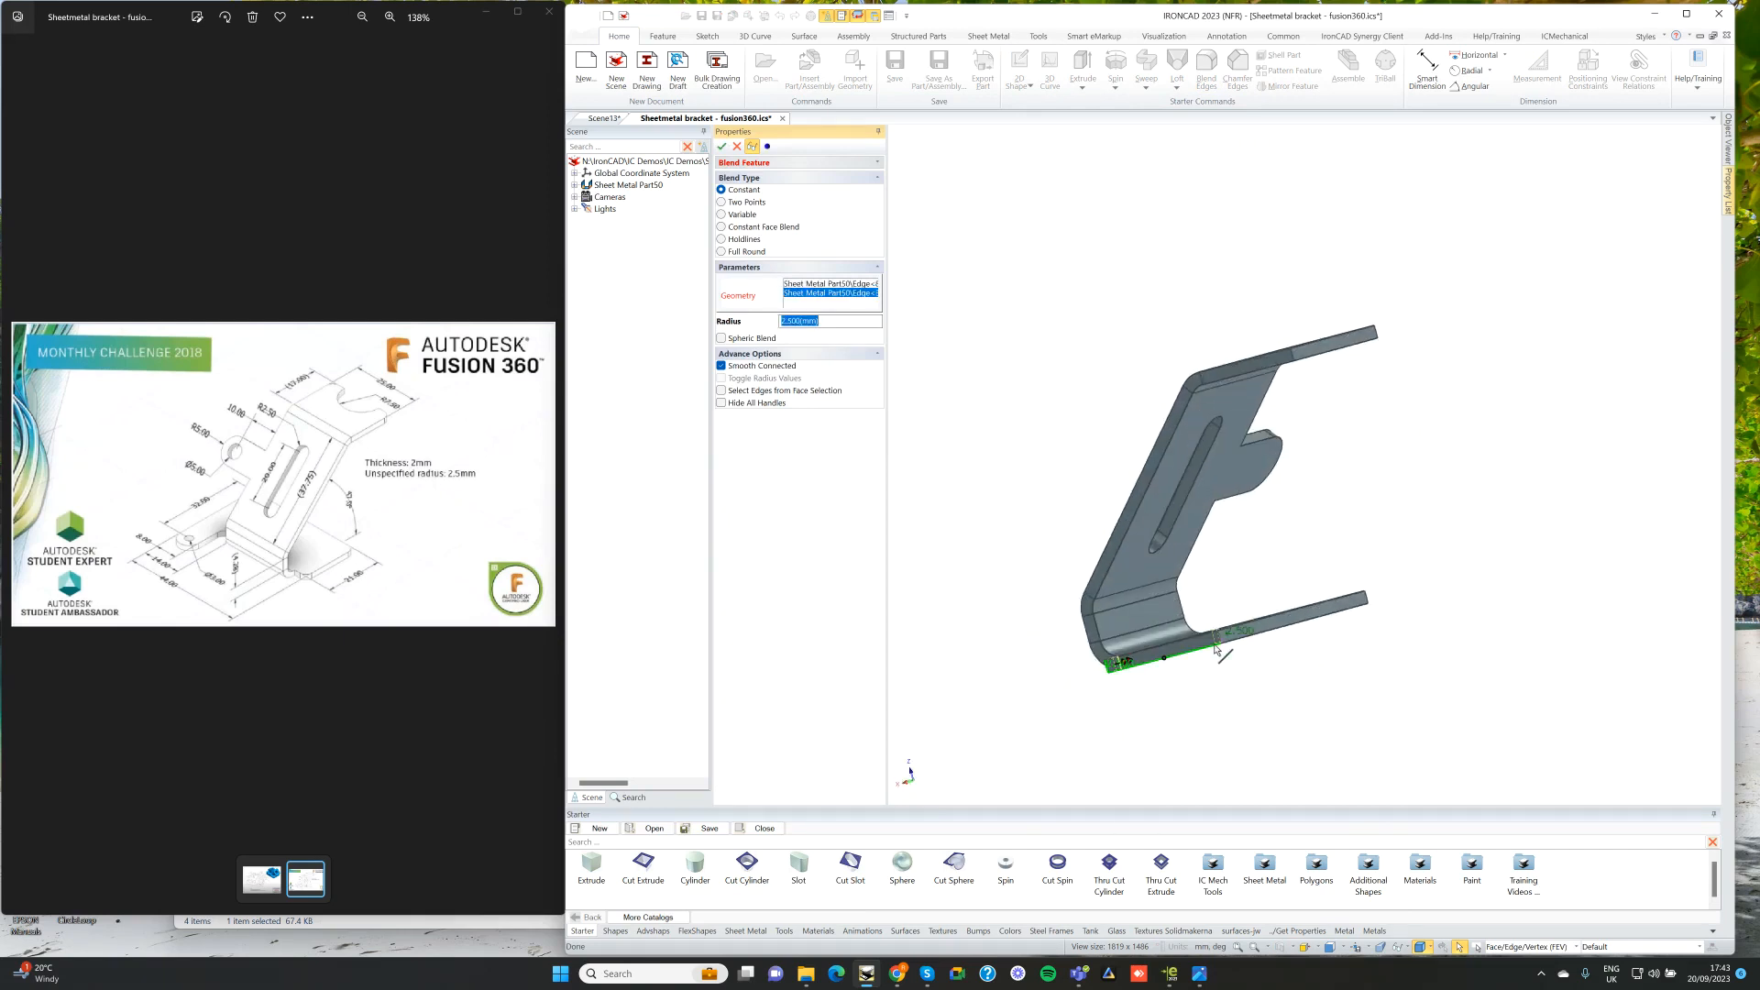
pyautogui.click(1220, 639)
pyautogui.moveTo(1333, 629); pyautogui.dragTo(1483, 688, button='middle')
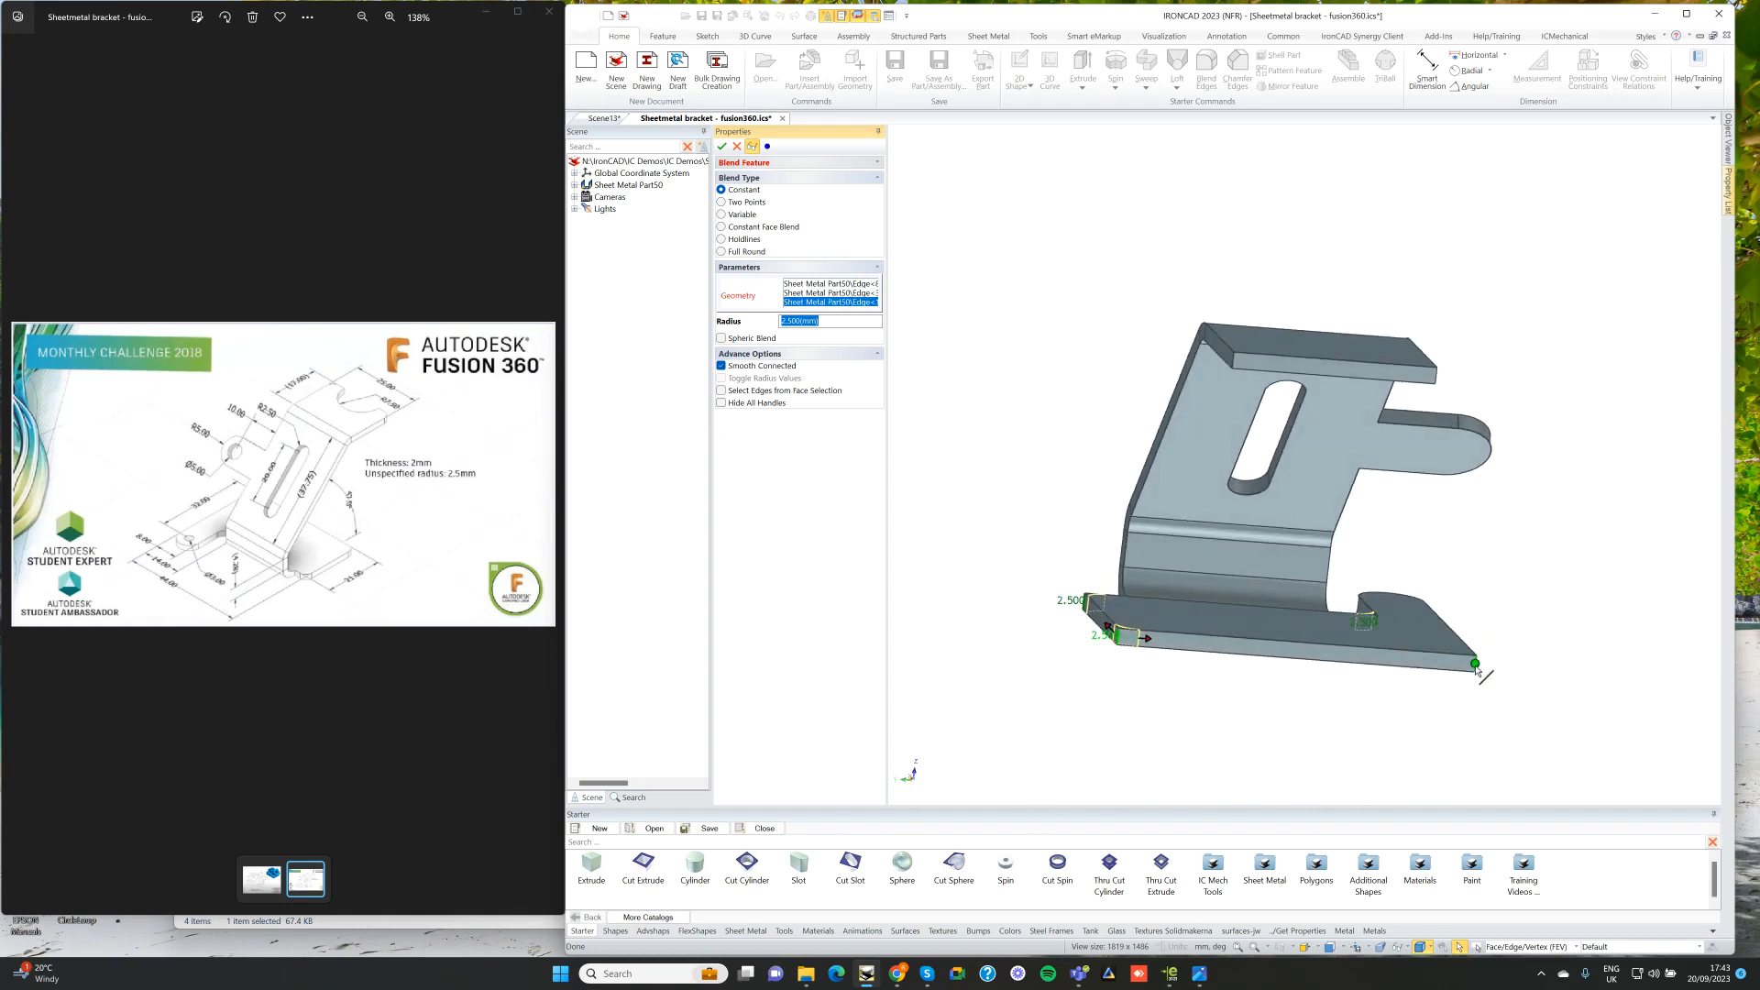
pyautogui.click(1476, 669)
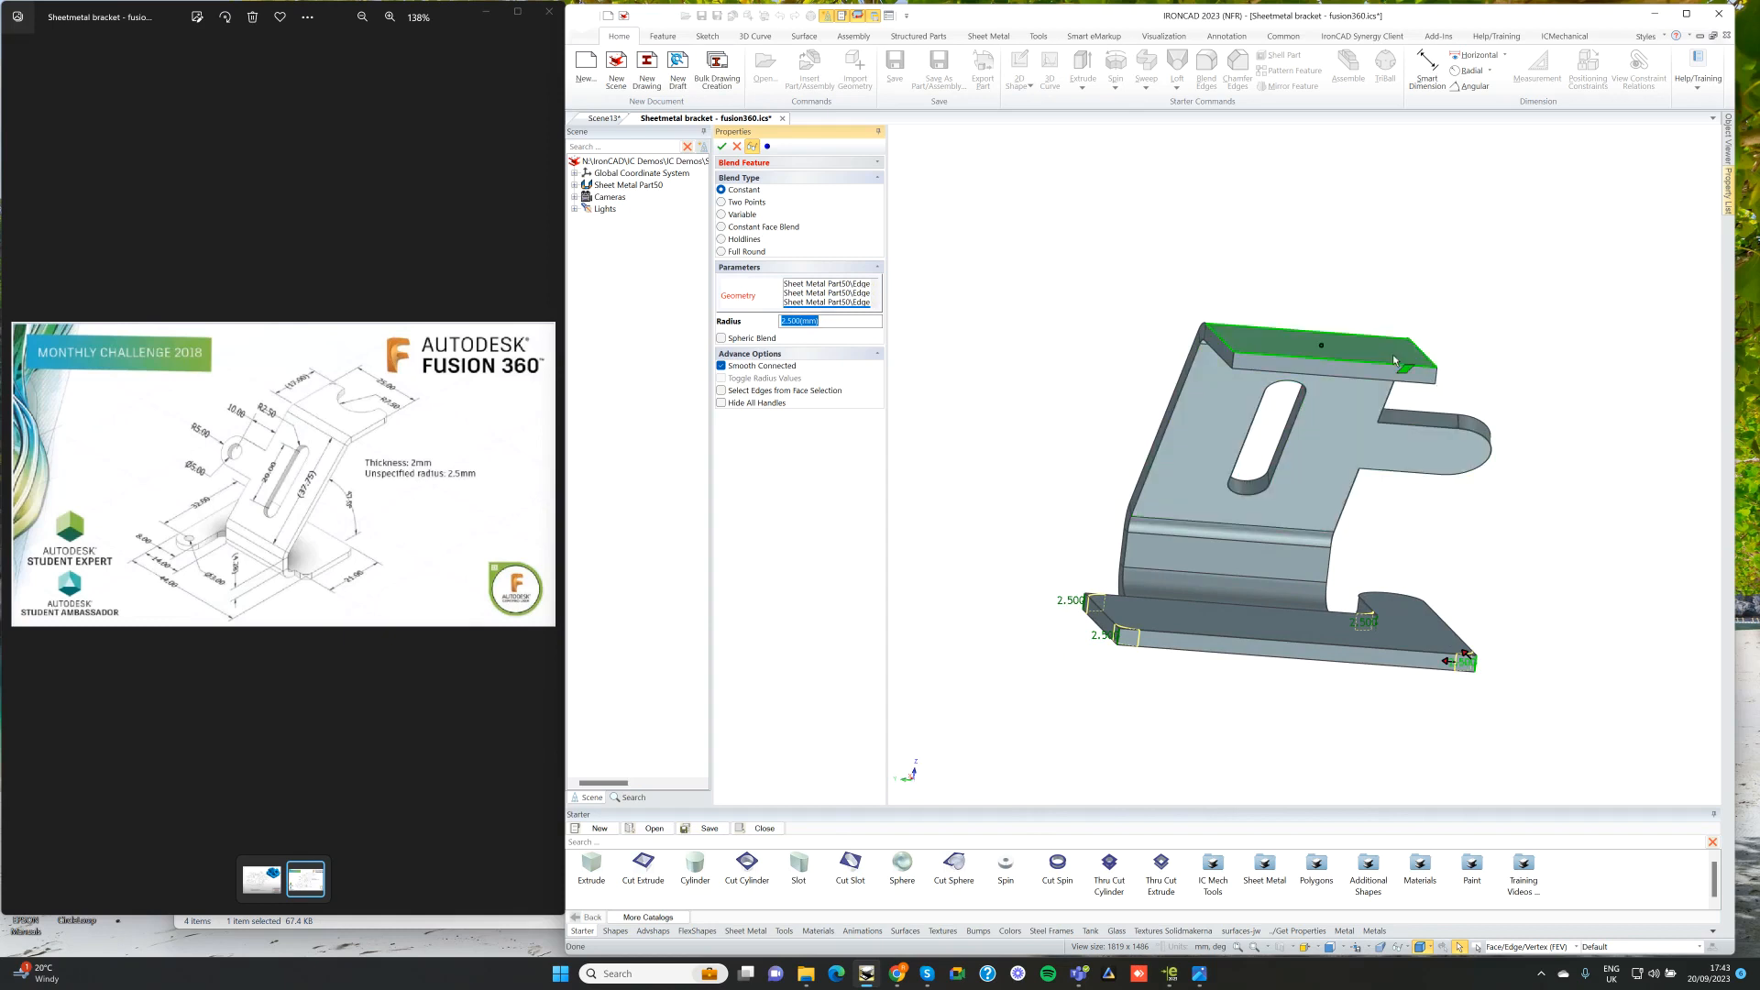
pyautogui.click(1365, 379)
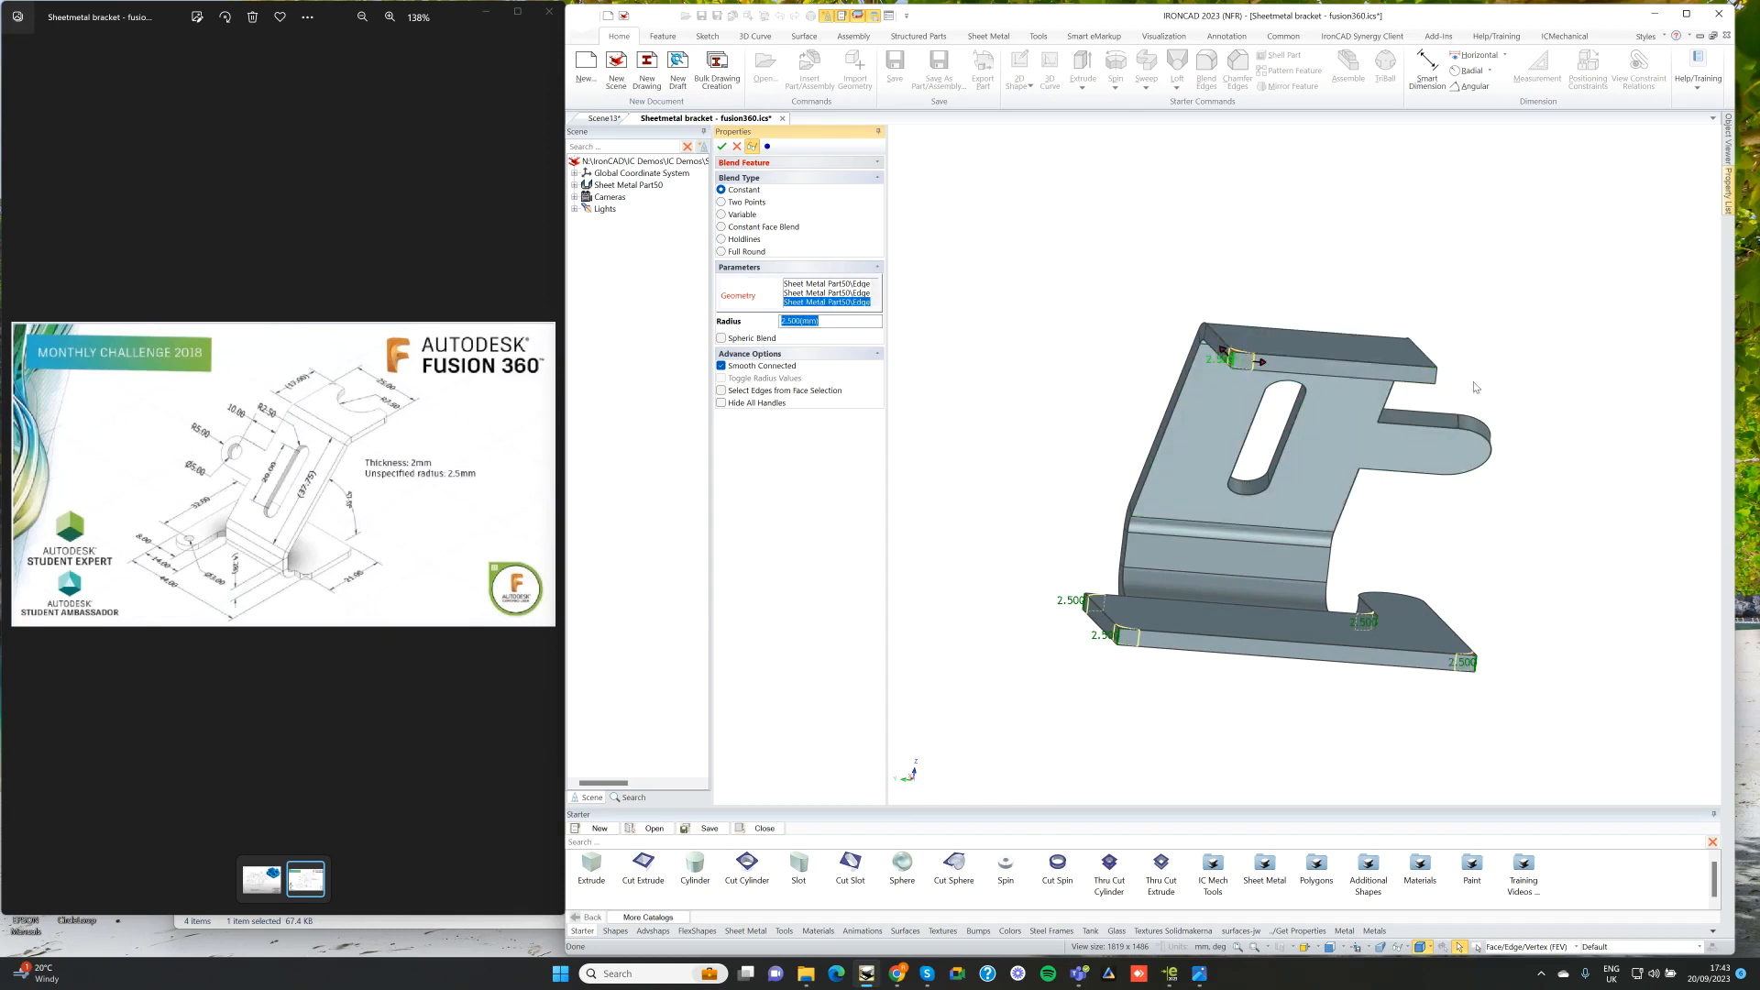
pyautogui.click(1436, 378)
pyautogui.click(722, 147)
# Step: Place a Cut Cylinder from the Starter catalog at the centre of the base tab's rounded end with a diameter of 3 mm
pyautogui.moveTo(1167, 371); pyautogui.dragTo(1210, 503, button='middle')
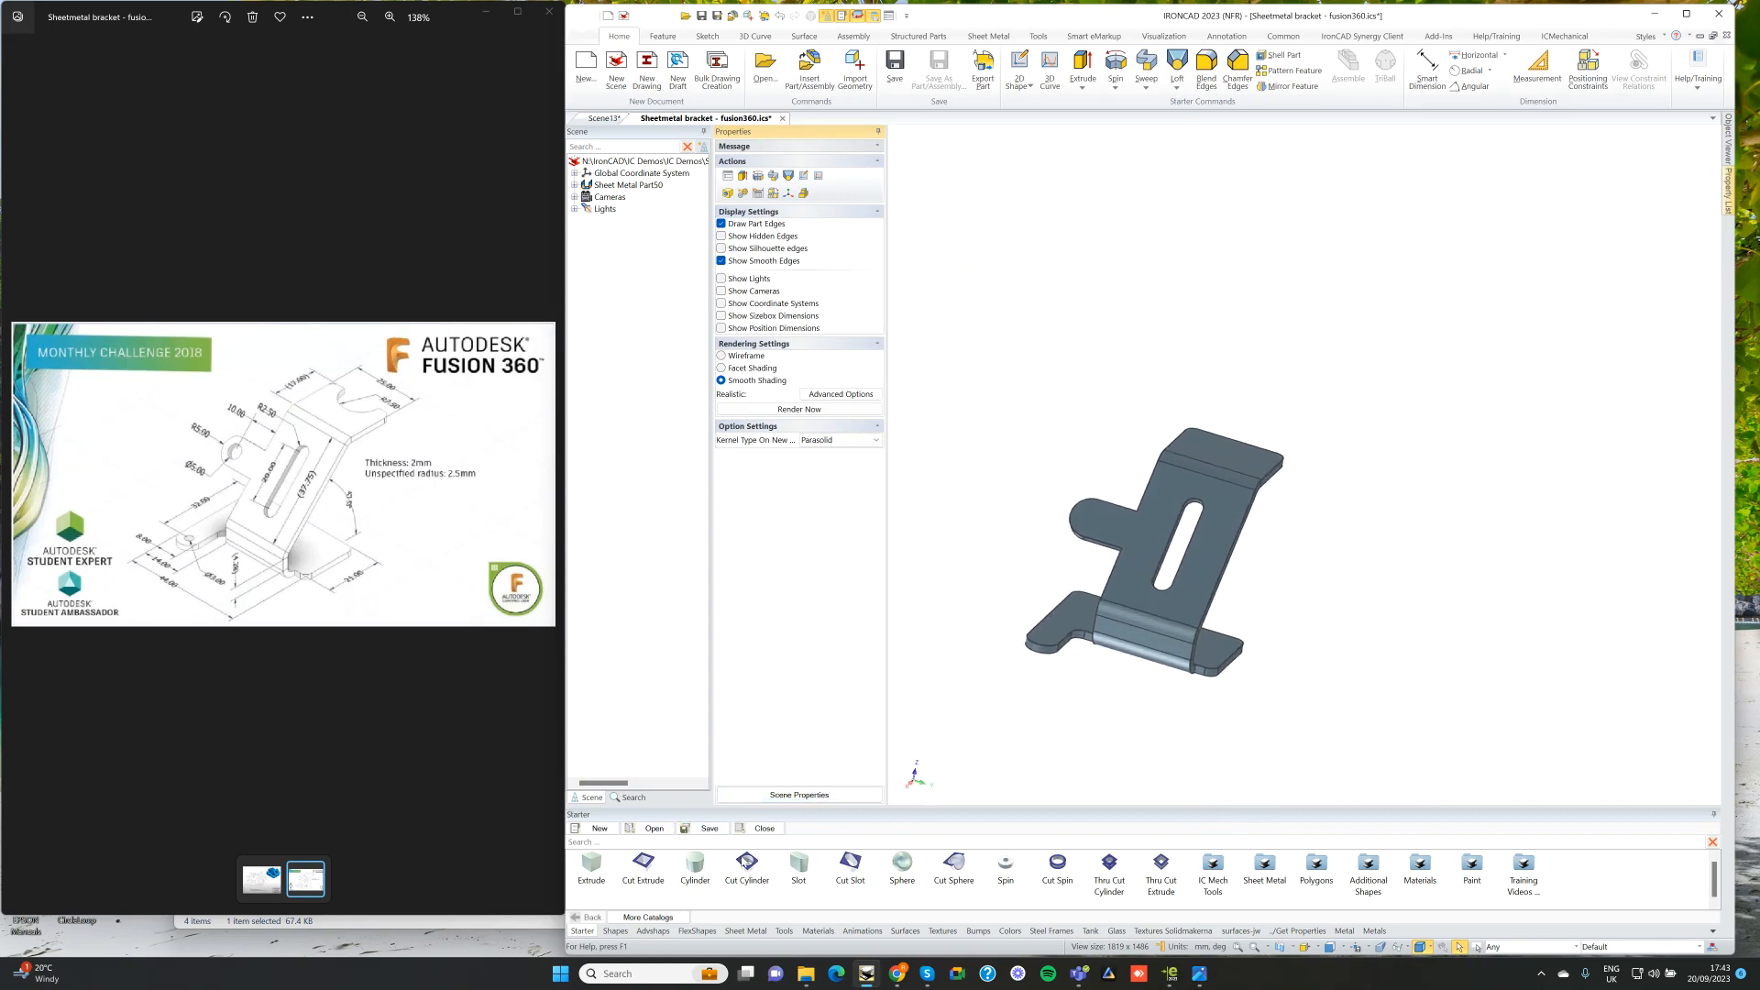
pyautogui.moveTo(747, 863); pyautogui.dragTo(1046, 643)
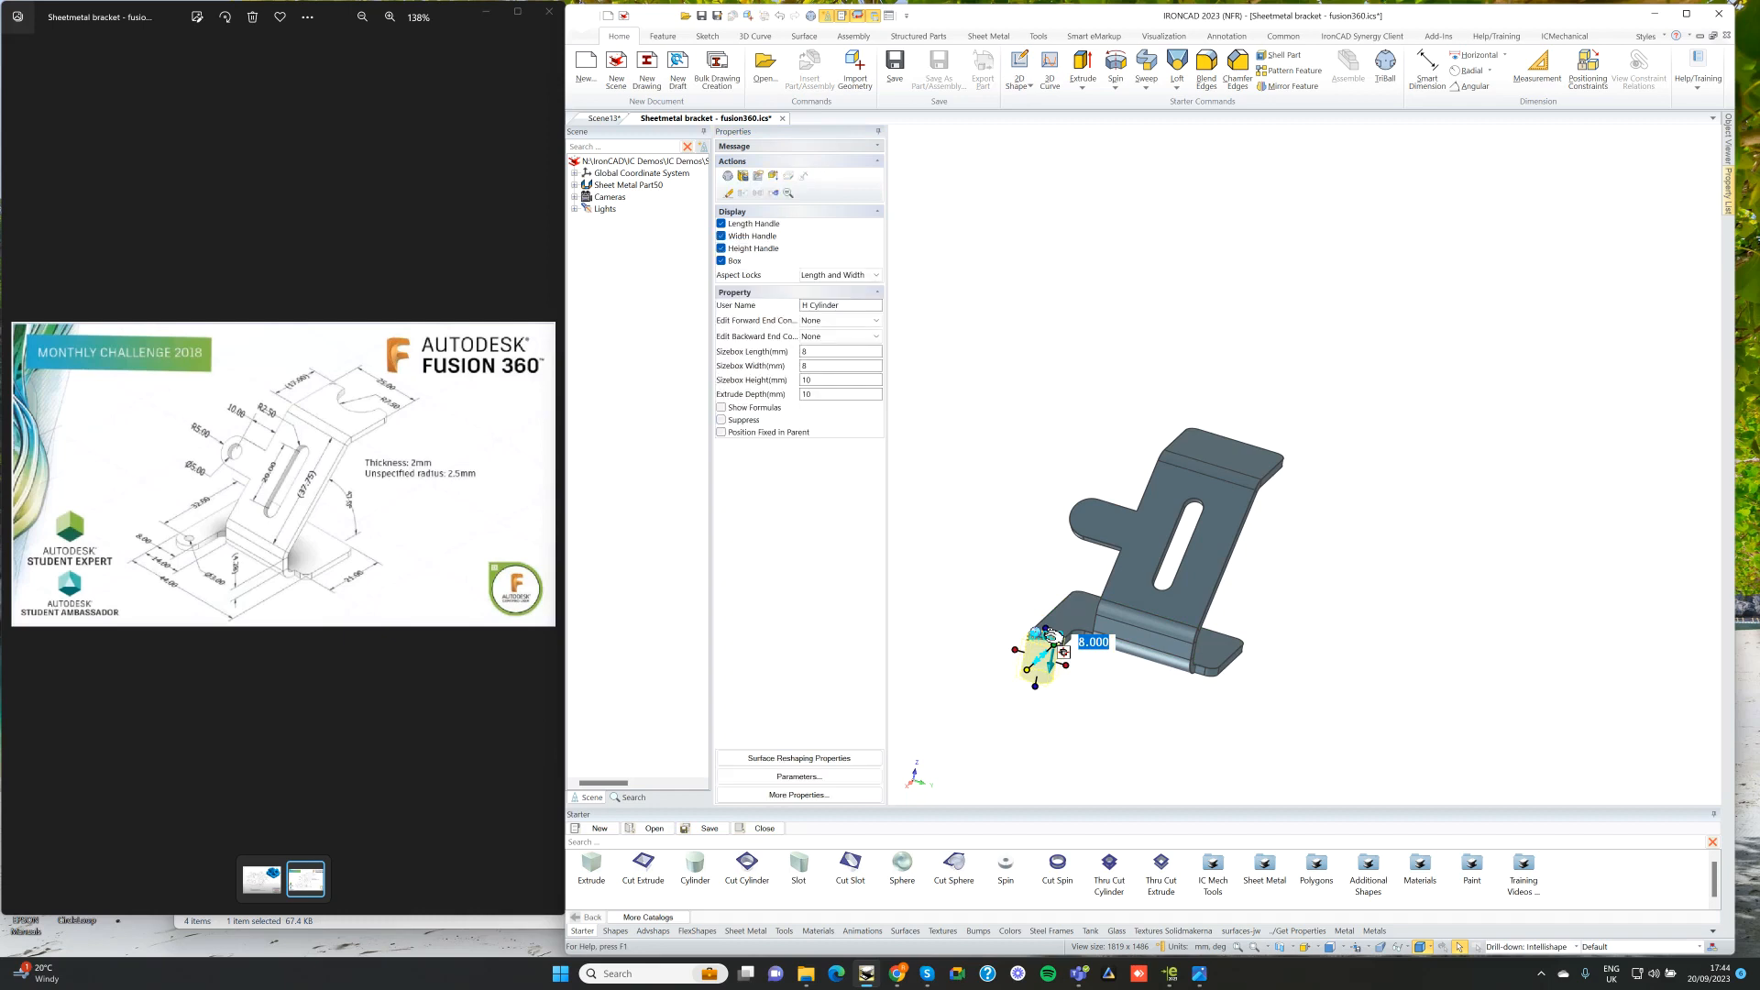
pyautogui.write('3')
pyautogui.press('Return')
pyautogui.click(1131, 716)
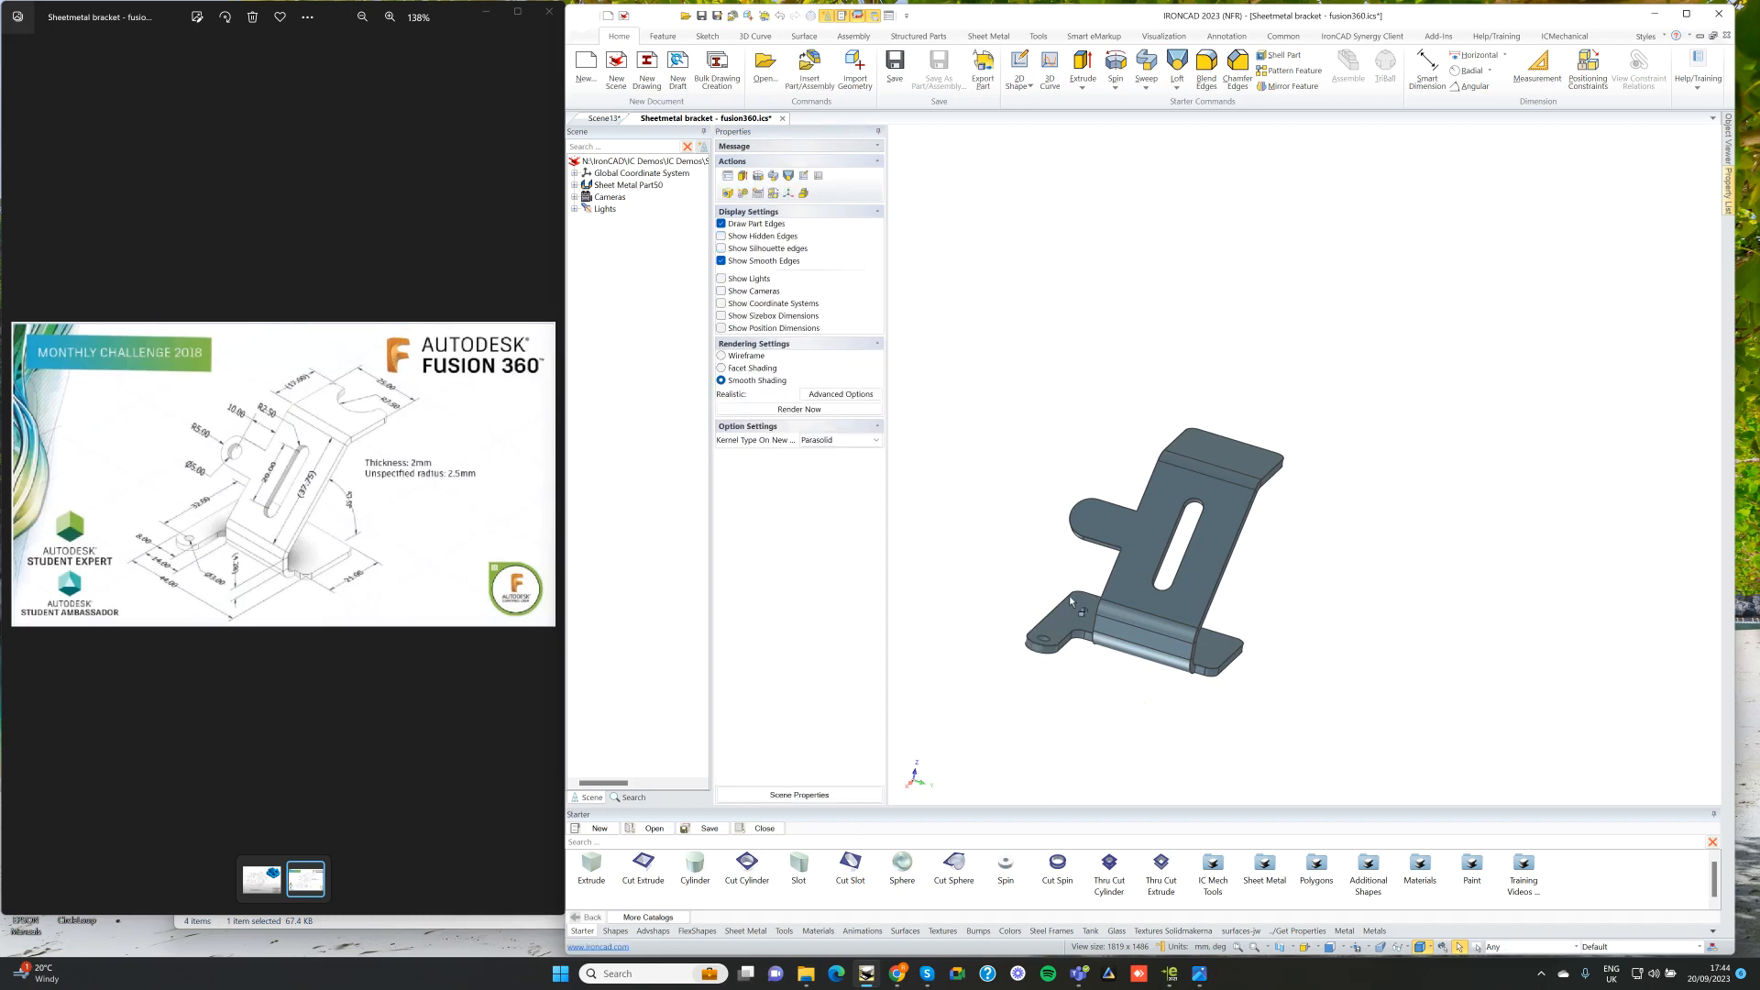
# Step: Cut a 5 mm diameter hole at the centre of the rounded end of the sloping flange's tab using a Cut Cylinder
pyautogui.moveTo(758, 866); pyautogui.dragTo(1090, 517)
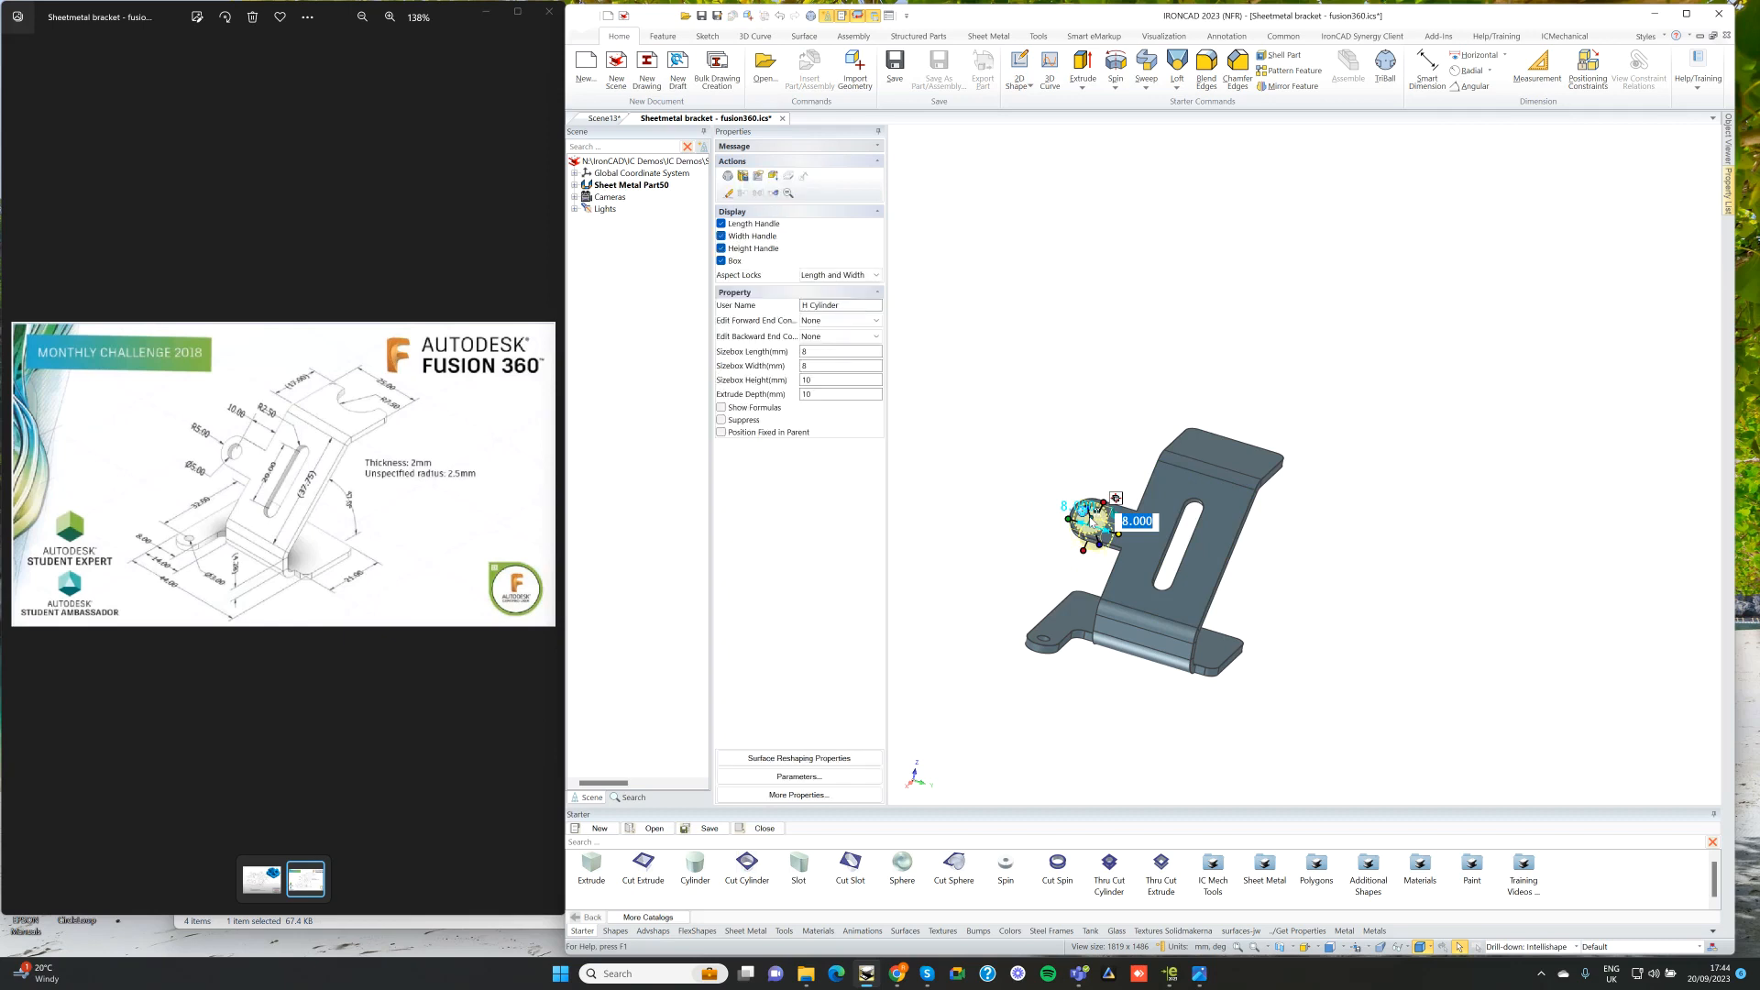
pyautogui.write('5')
pyautogui.press('Return')
pyautogui.click(1076, 392)
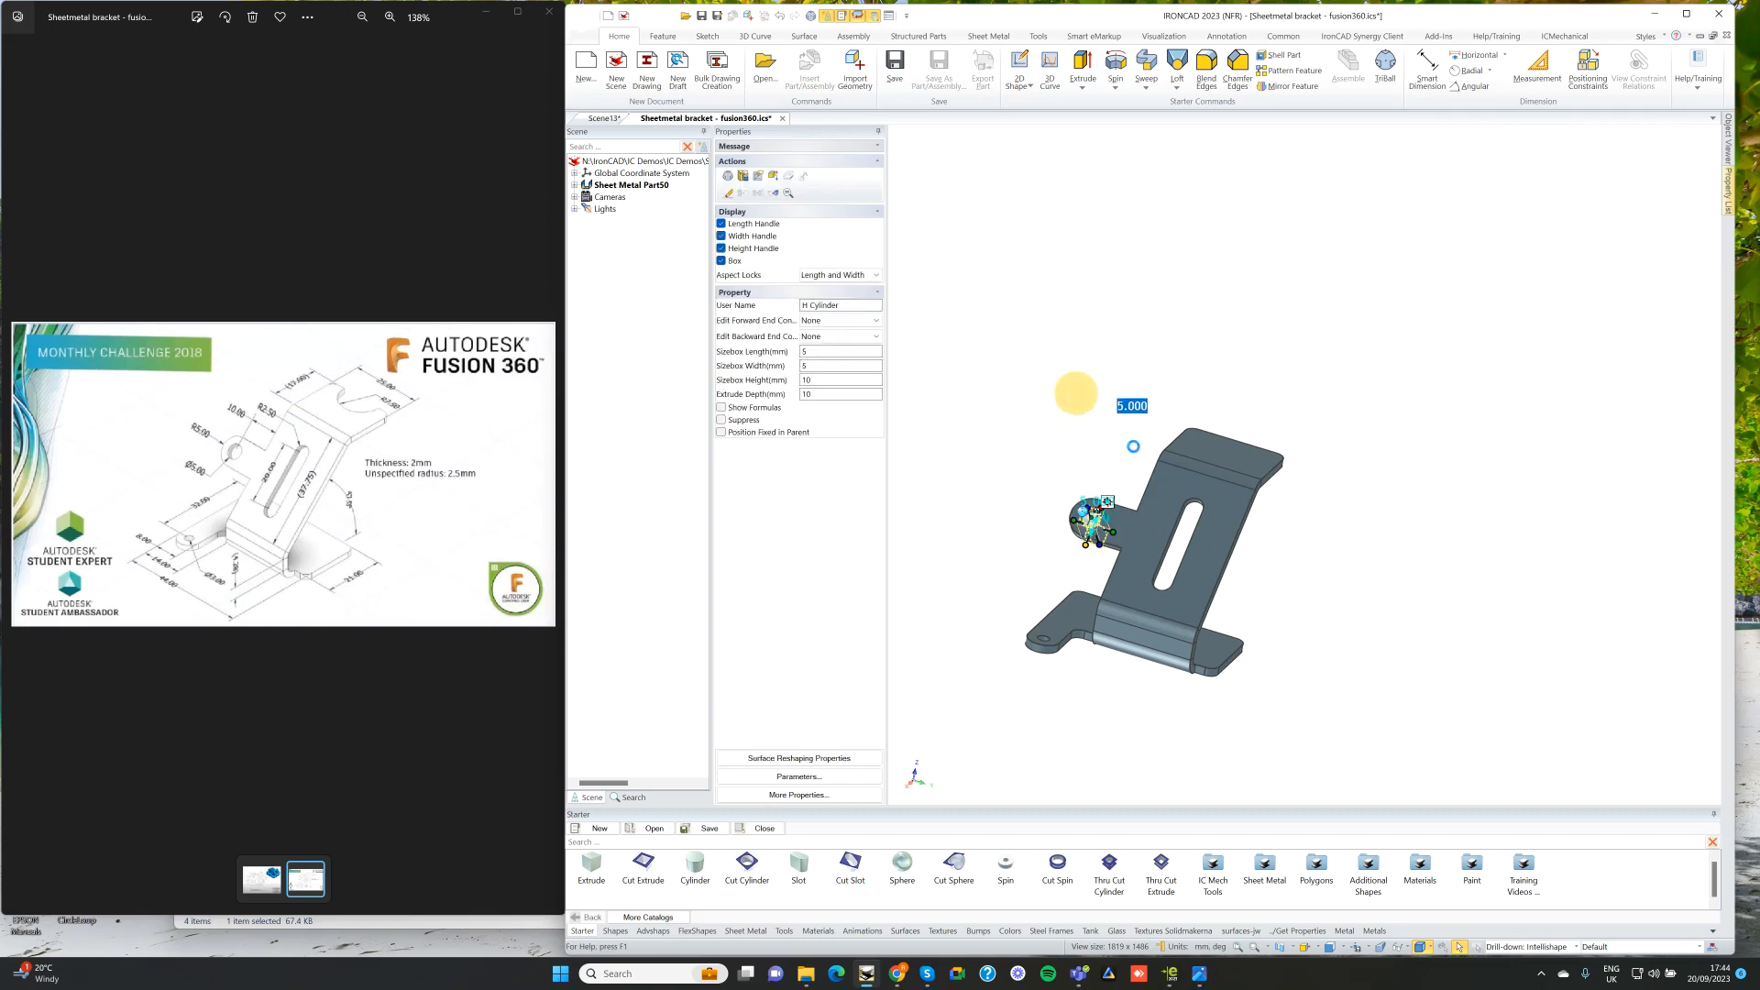
# Step: Cut a round notch into the middle of the top flange's outer edge with a 15 mm diameter Cut Cylinder
pyautogui.moveTo(748, 864); pyautogui.dragTo(1238, 447)
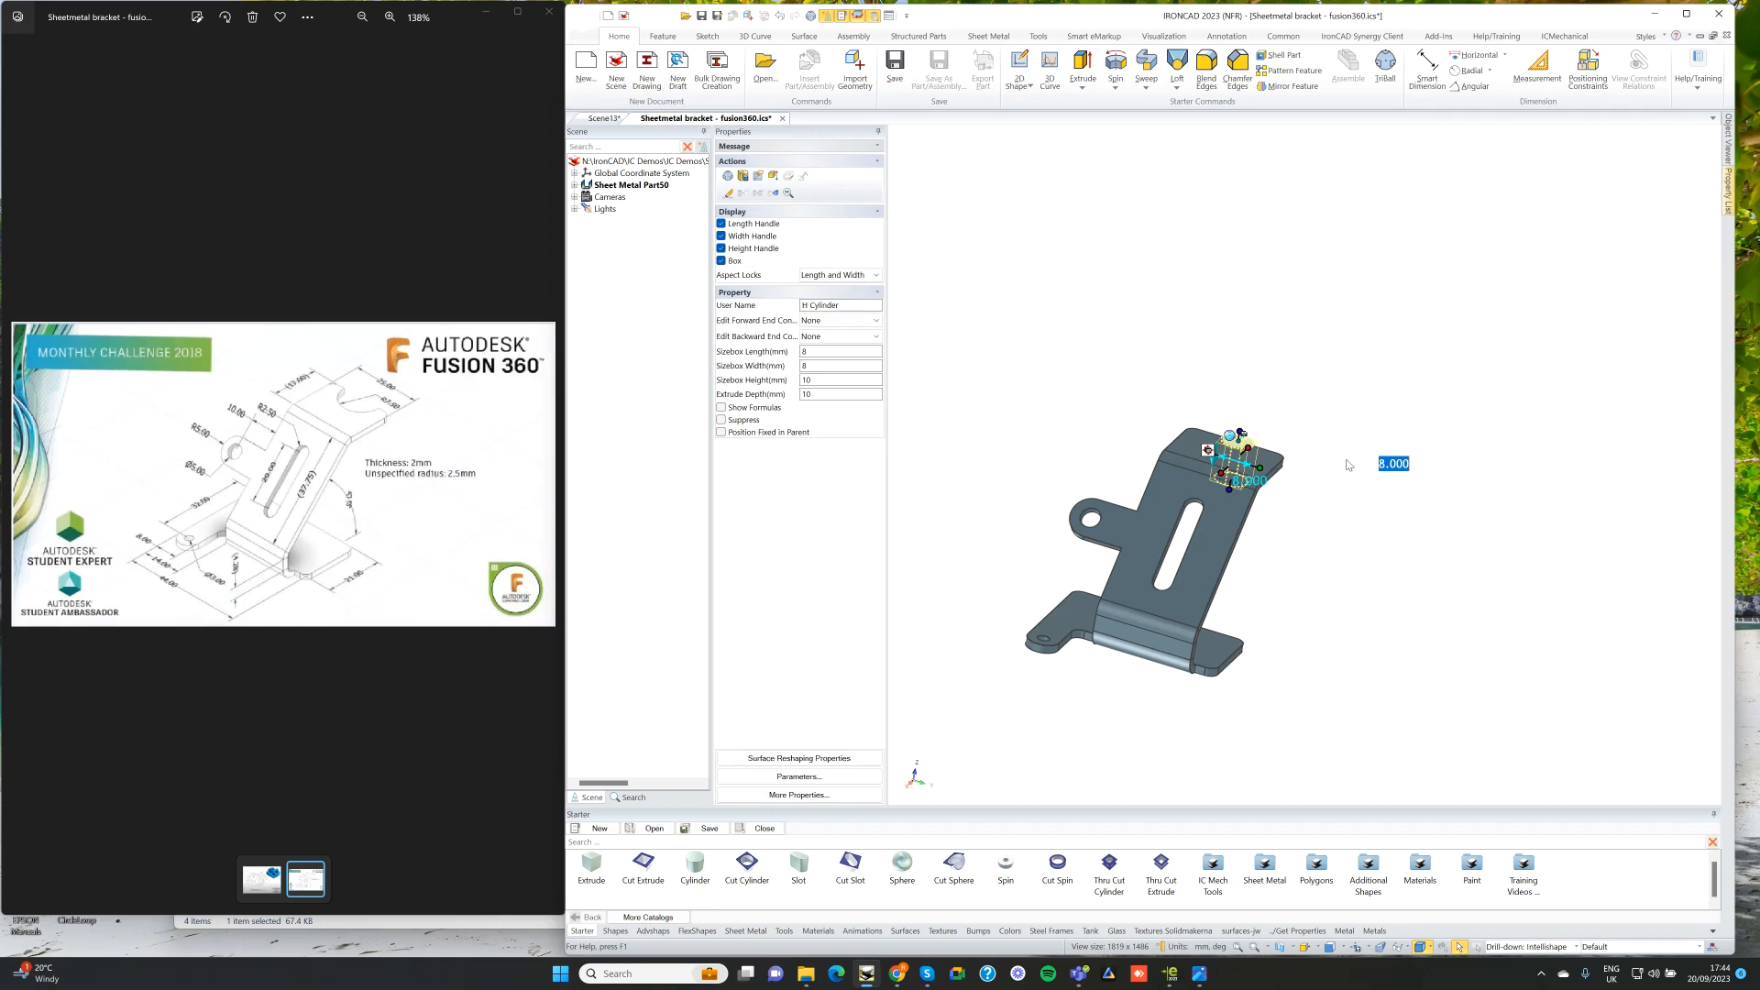
pyautogui.press('Return')
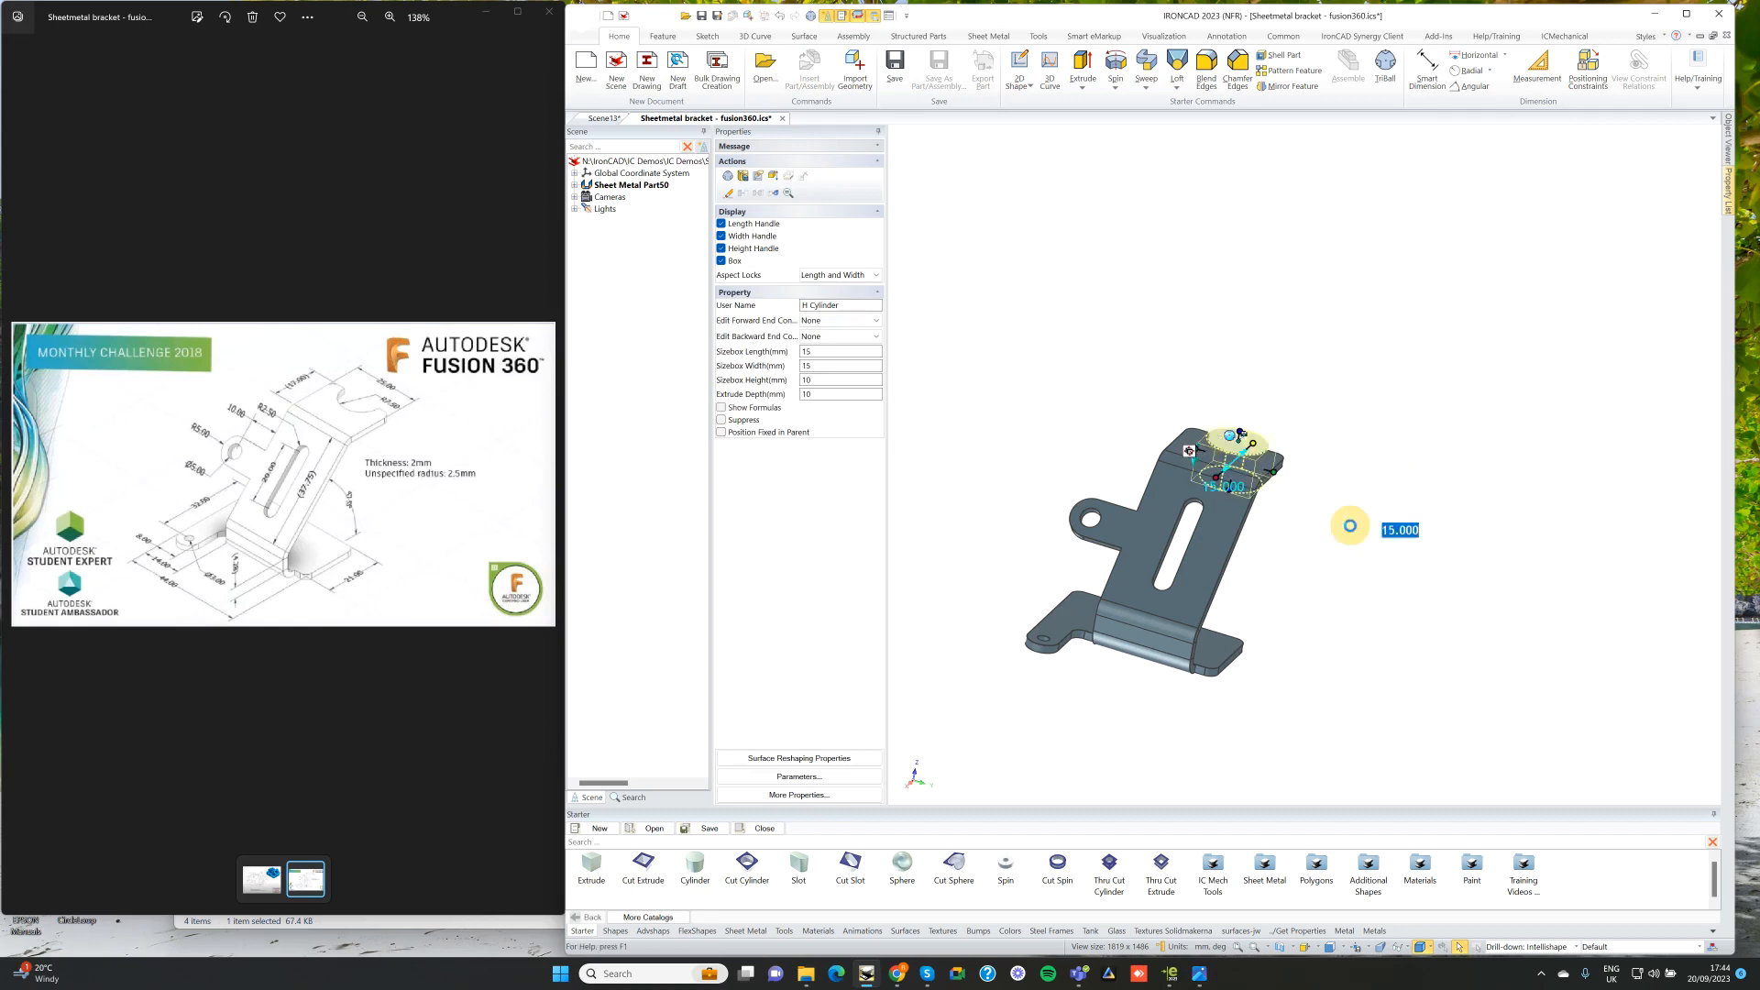
pyautogui.click(1283, 578)
pyautogui.moveTo(1272, 586); pyautogui.dragTo(1221, 515, button='middle')
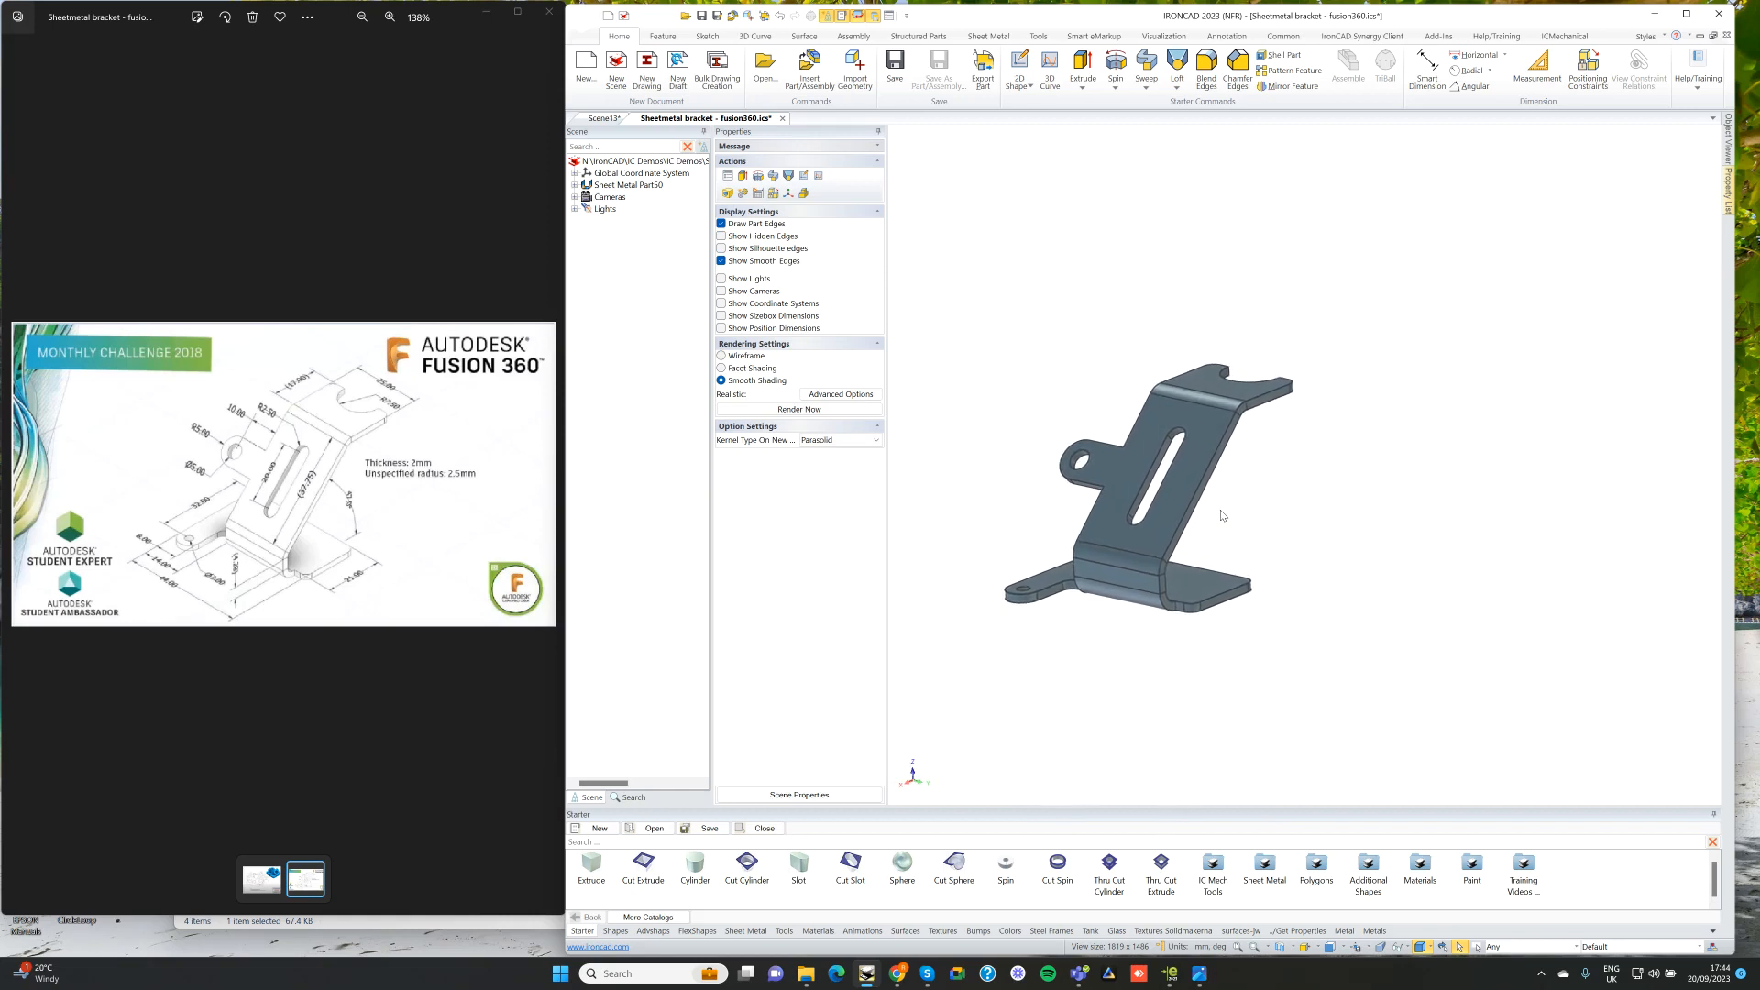